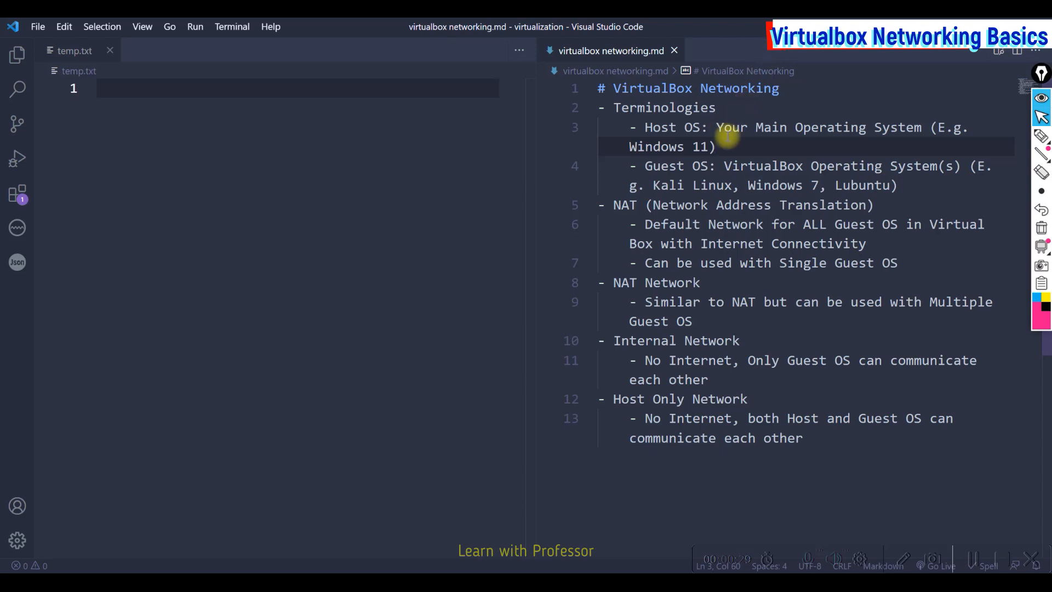
Step: Review the Host OS and NAT (Network Address Translation) entries in the networking notes, checking the virtual machine list in VirtualBox Manager
key("shift+Home")
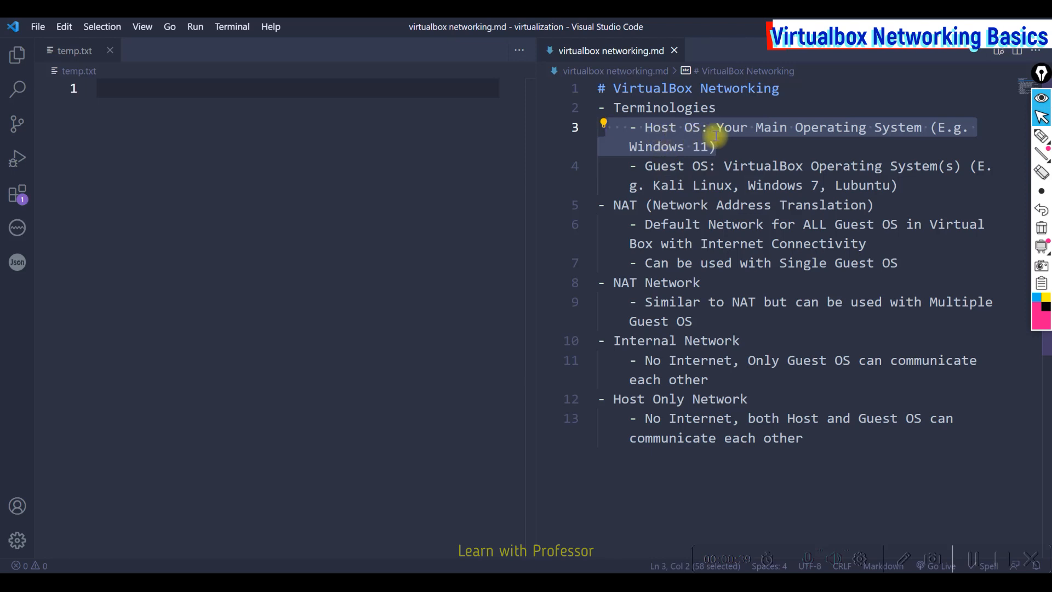
key("super")
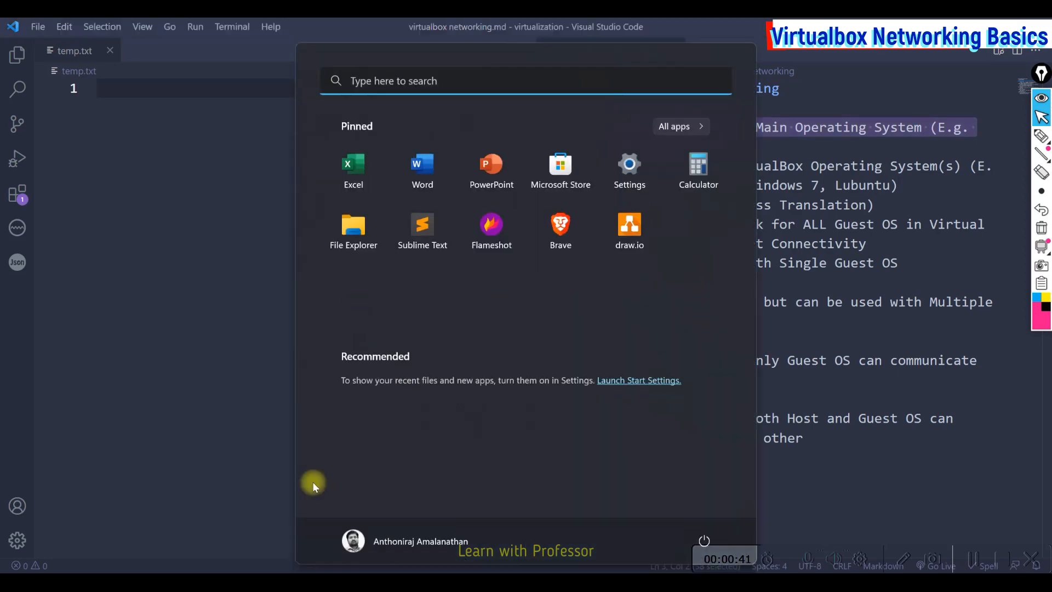
left_click(850, 206)
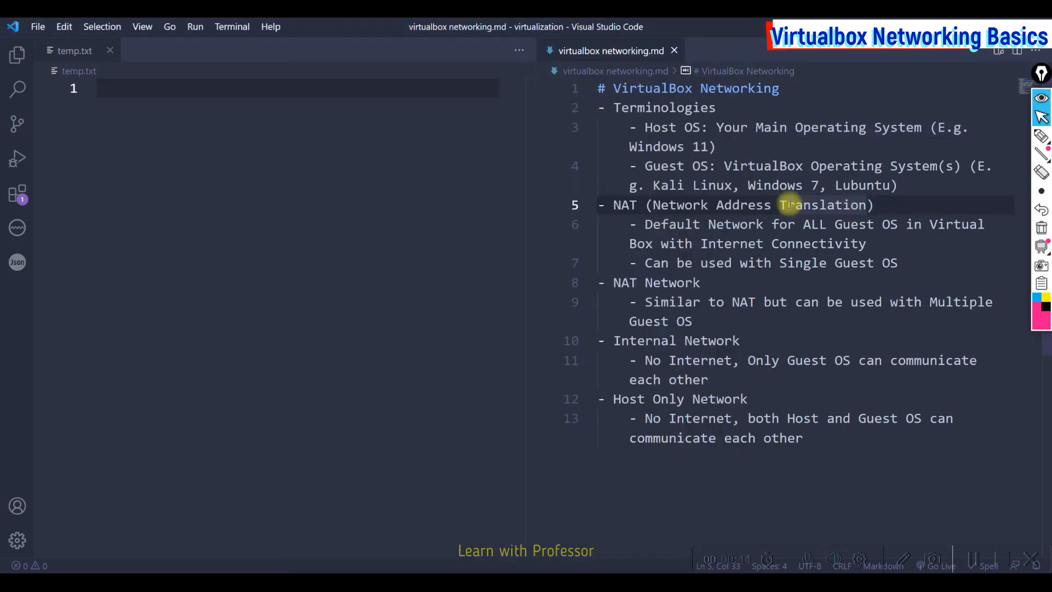
key("alt+Tab")
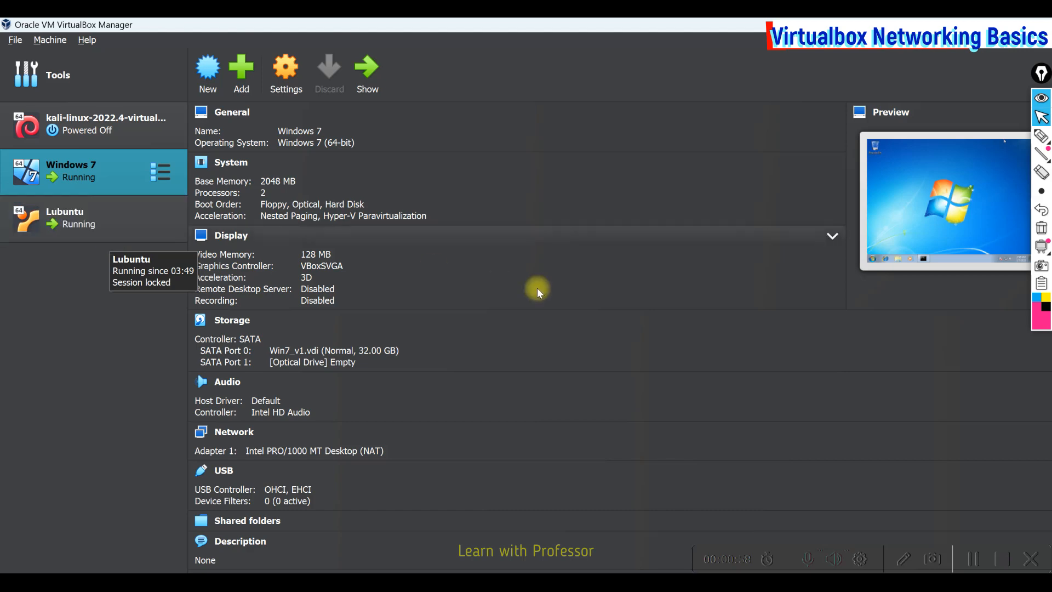
key("alt+Tab")
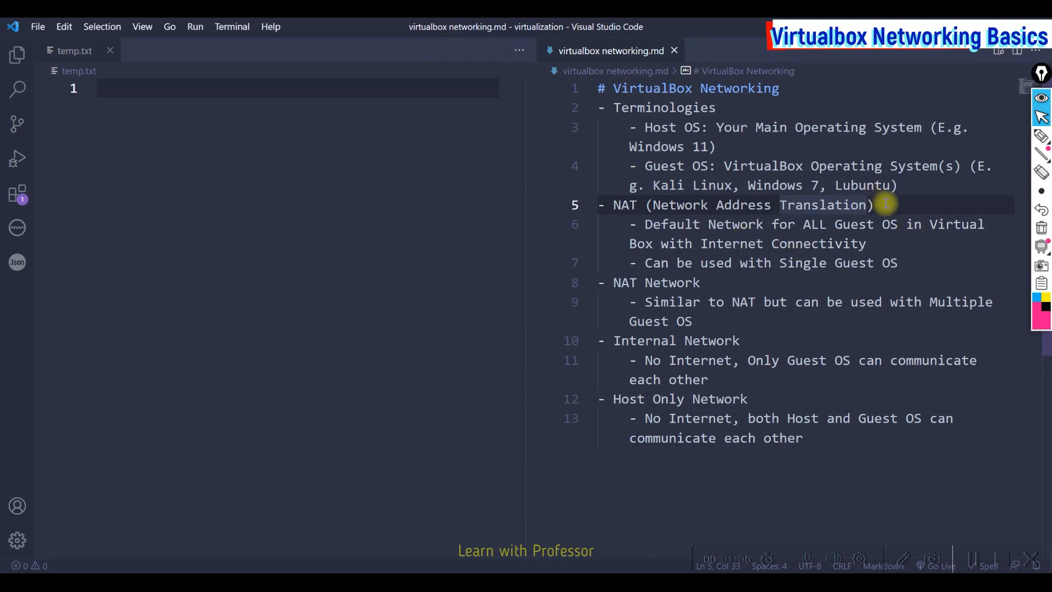
left_click_drag(886, 204, 613, 205)
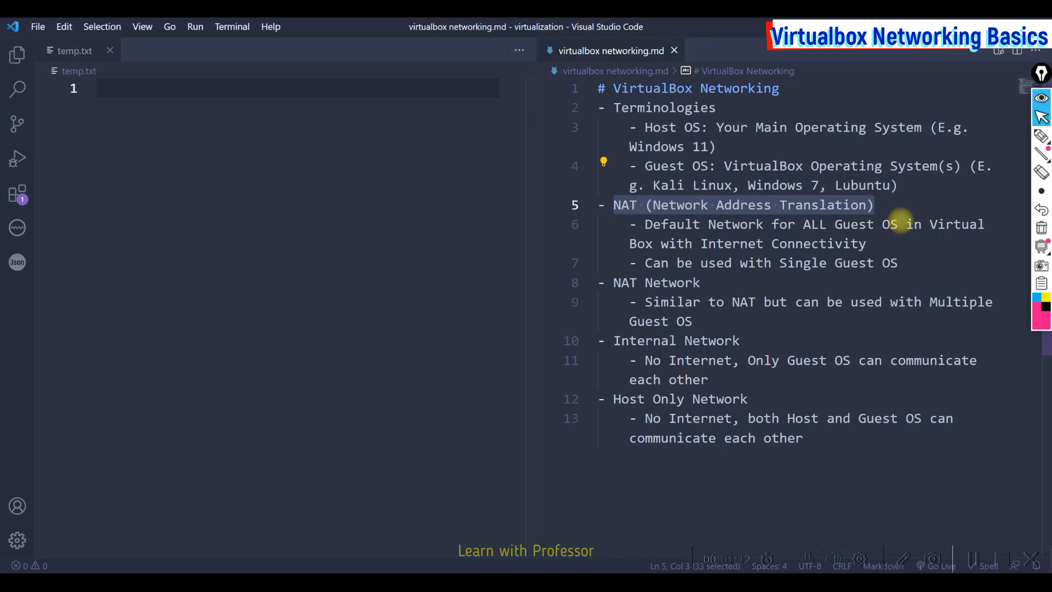
Step: Switch to VirtualBox Manager, inspect Adapter 1 in the Windows 7 machine's network settings, and close them without changes
key("alt+Tab")
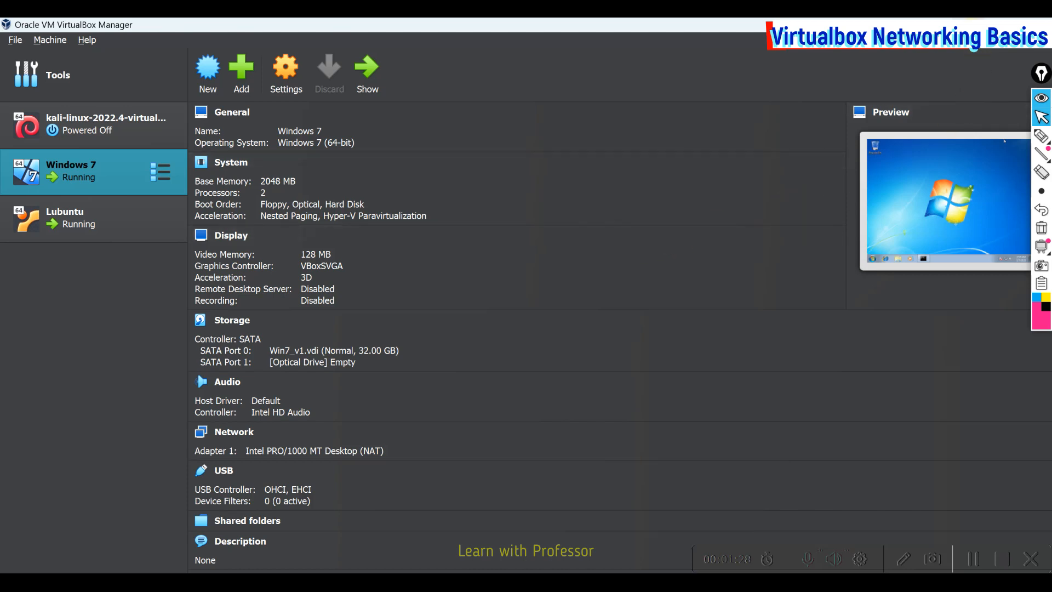
left_click(286, 74)
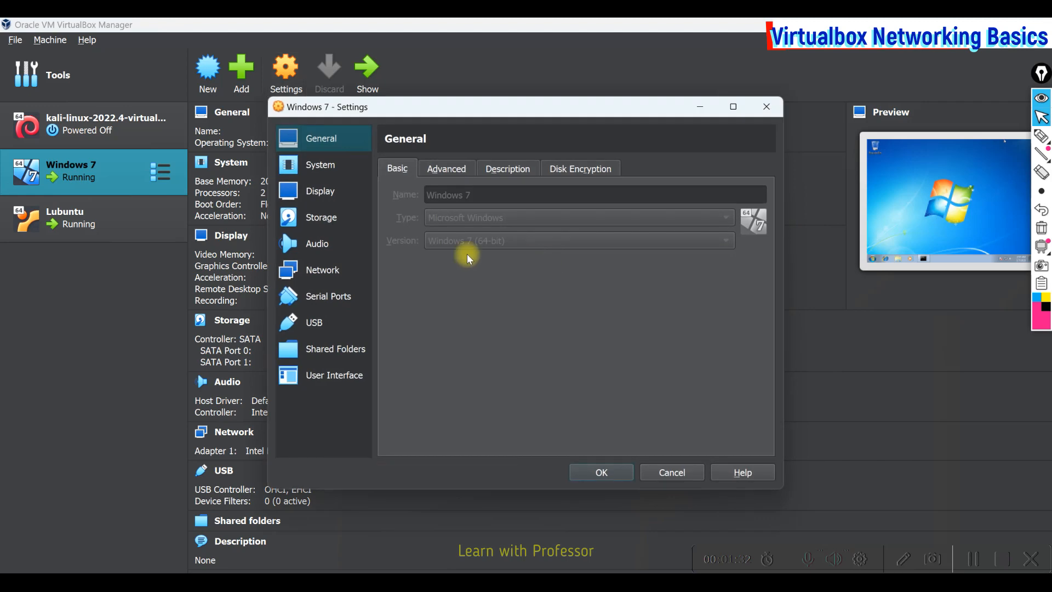
left_click(330, 270)
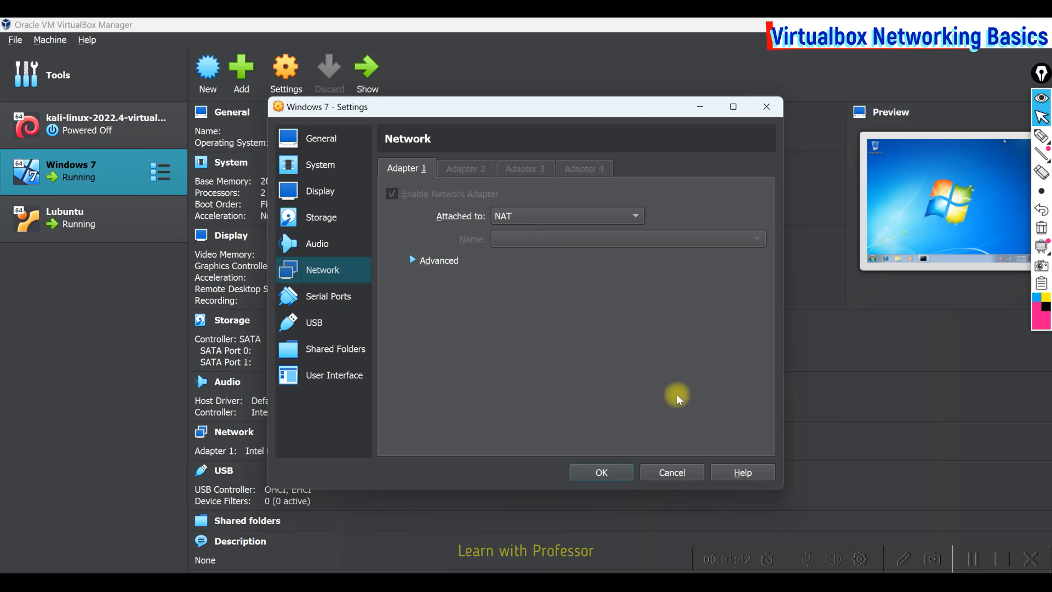
left_click(669, 471)
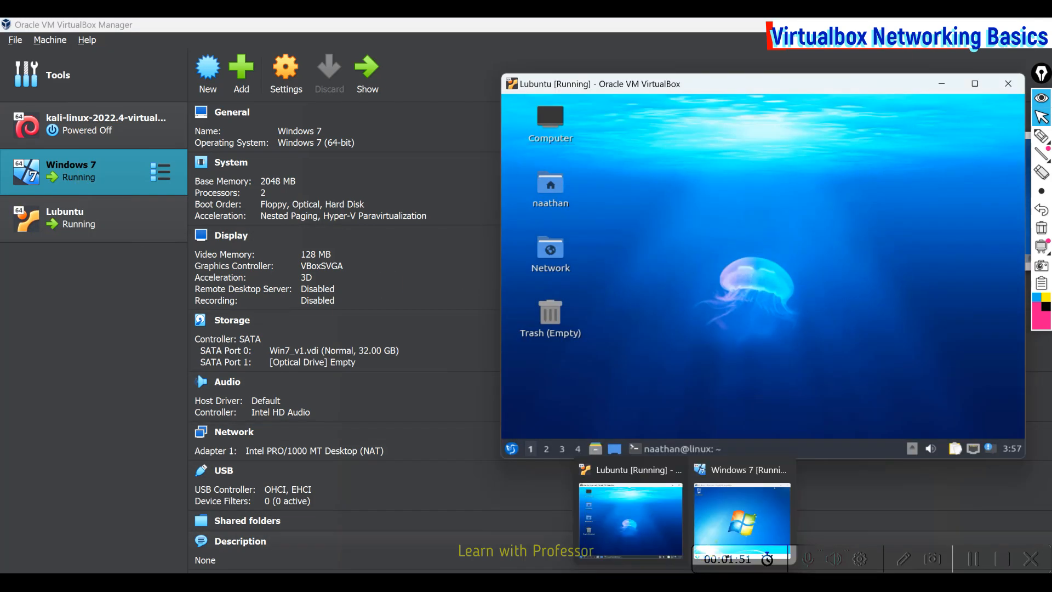
Step: Bring up the running Lubuntu and Windows 7 virtual machine windows so both are on screen together
left_click(663, 521)
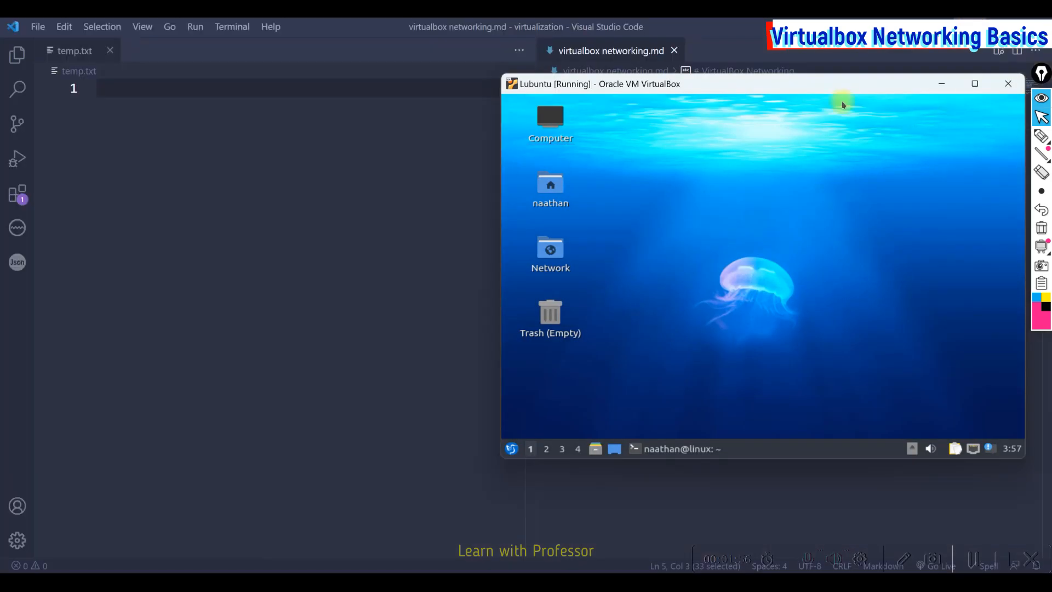
mouse_move(671, 539)
left_click(773, 520)
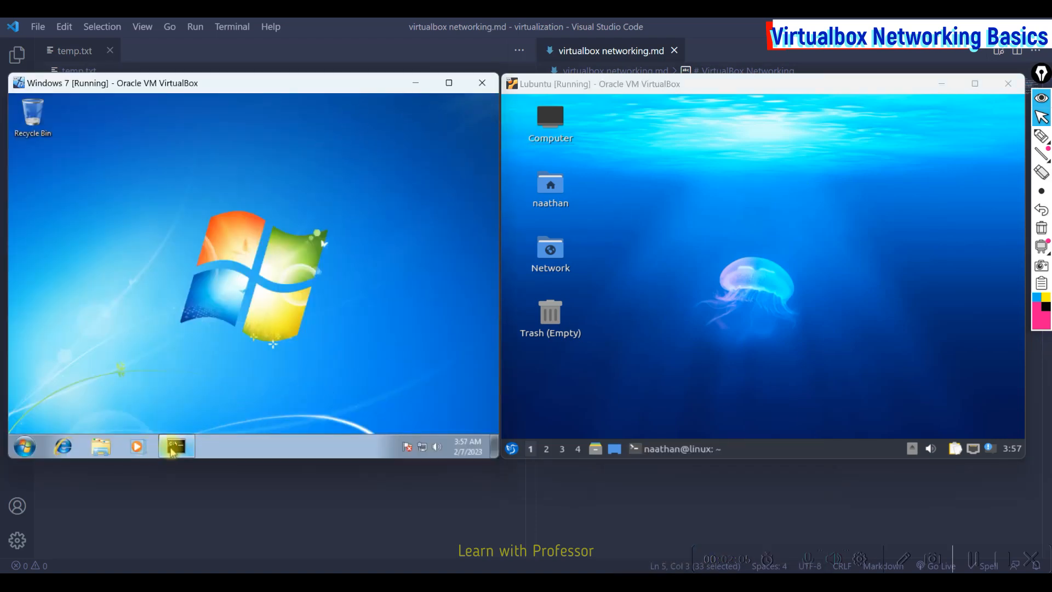
left_click(176, 446)
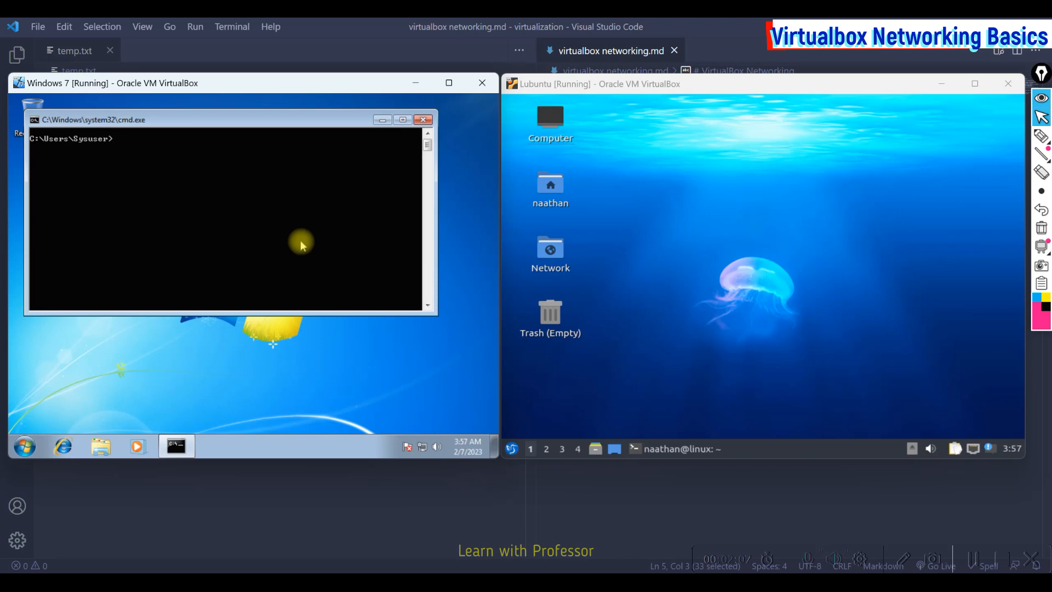
type("ipconfig")
key("Return")
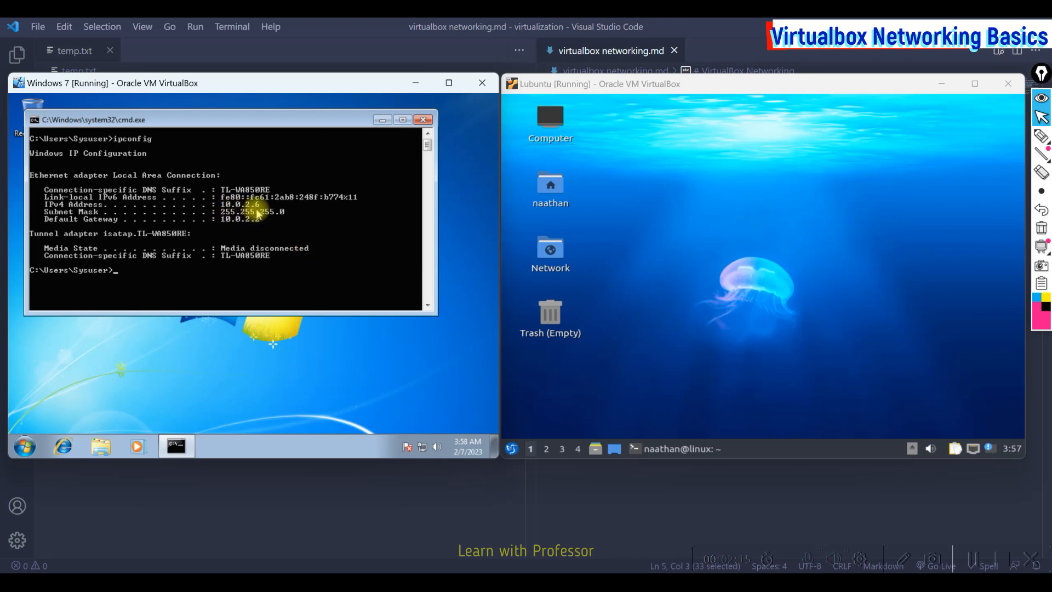
type("ping www.google.com")
key("Return")
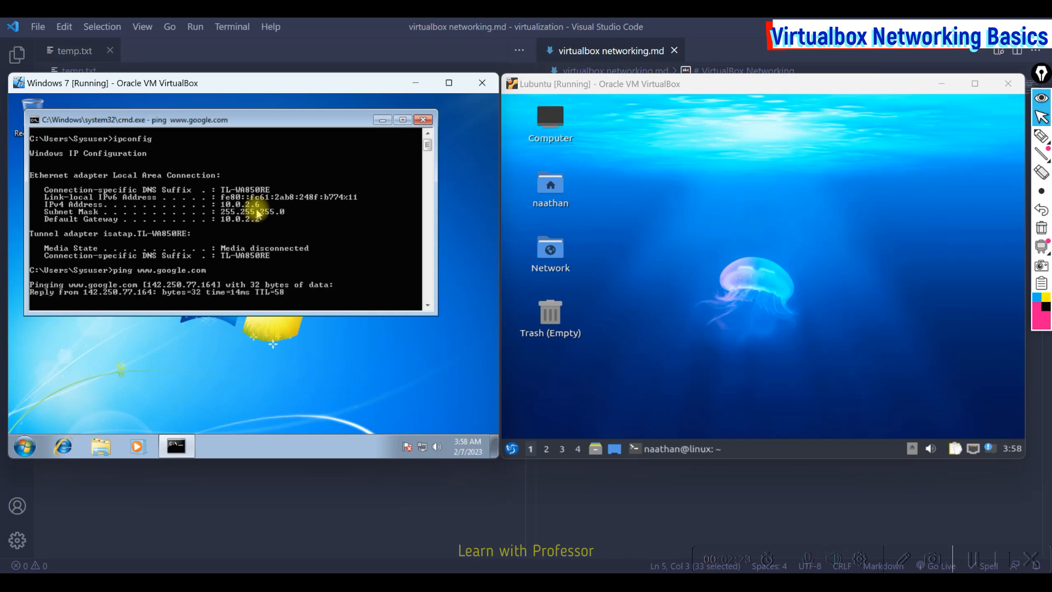
key("ctrl+c")
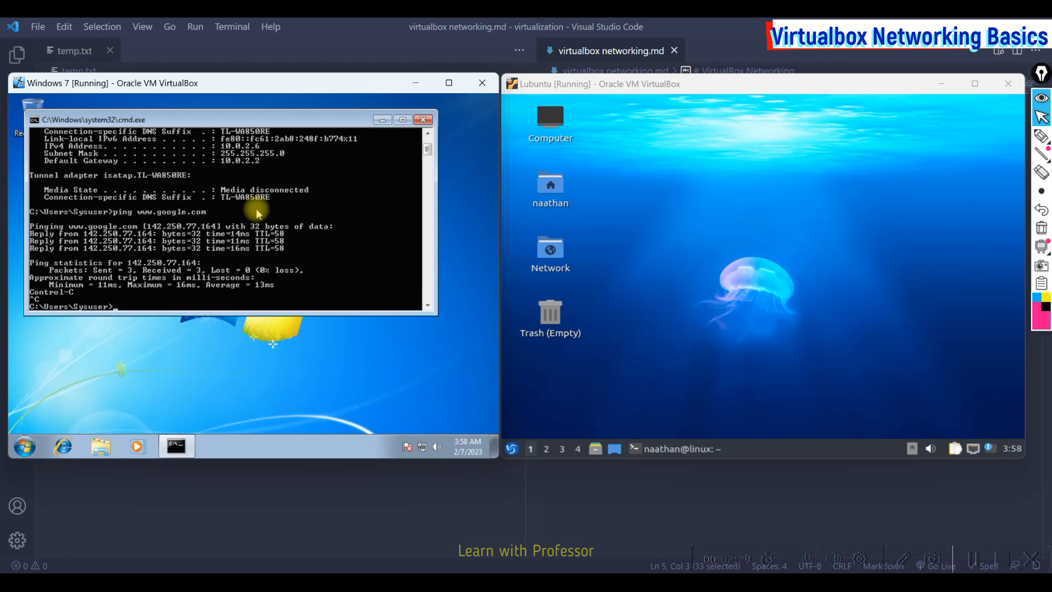
left_click(512, 450)
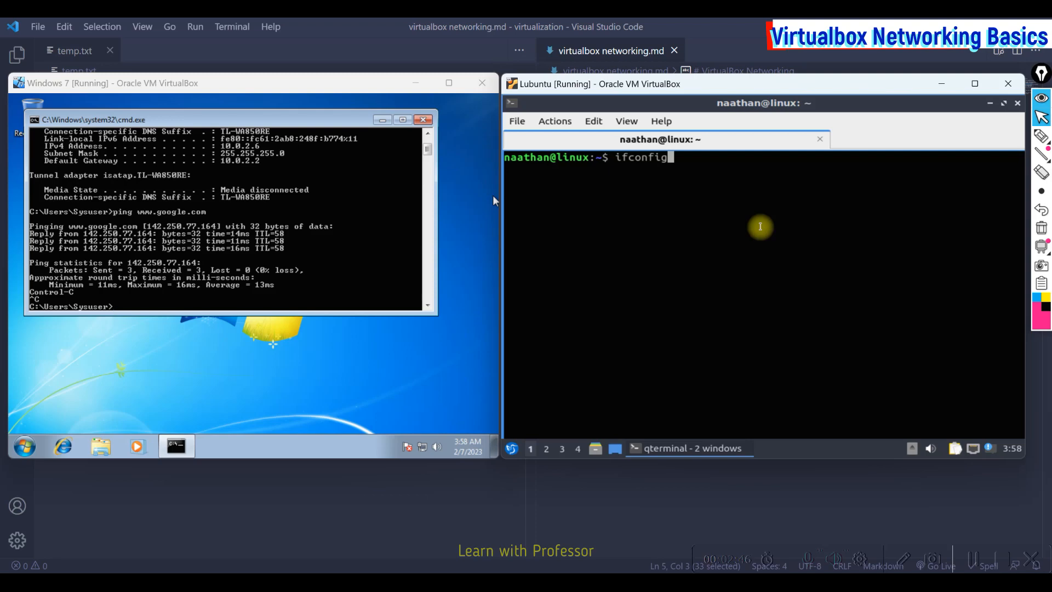
key("Return")
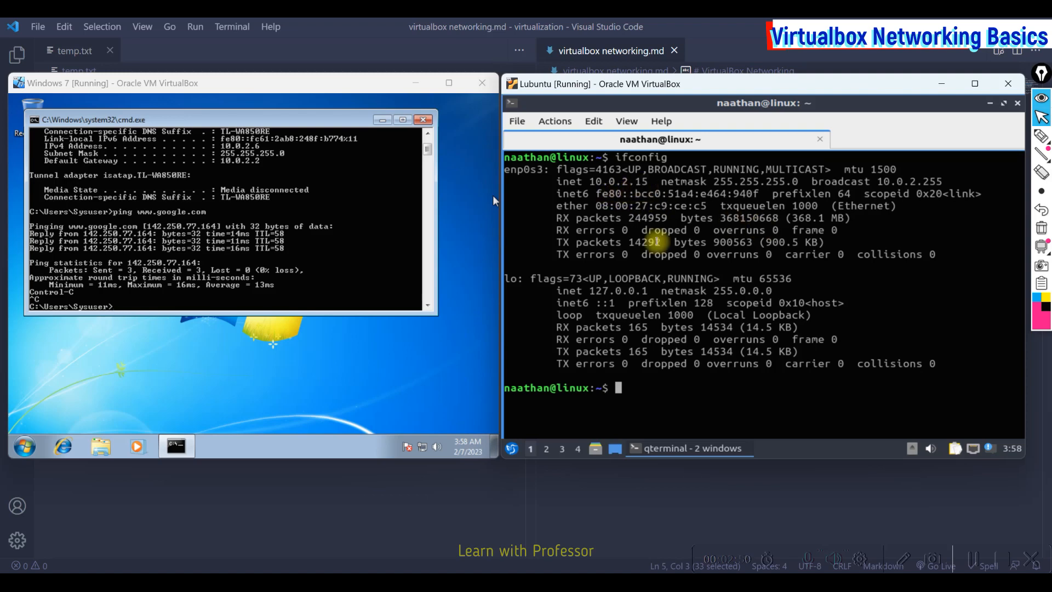
type("ping ")
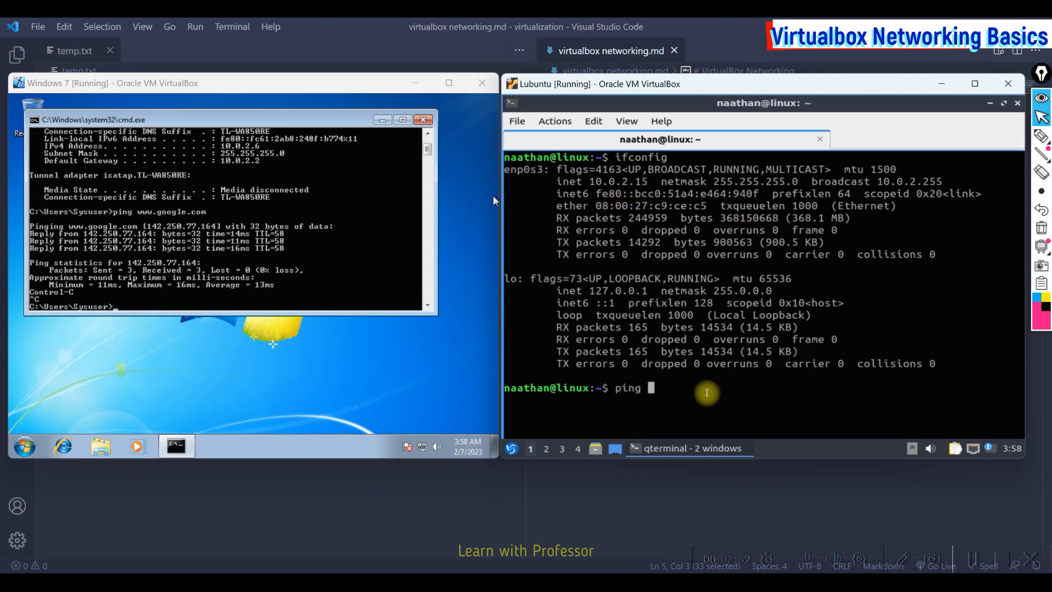
type("www.google")
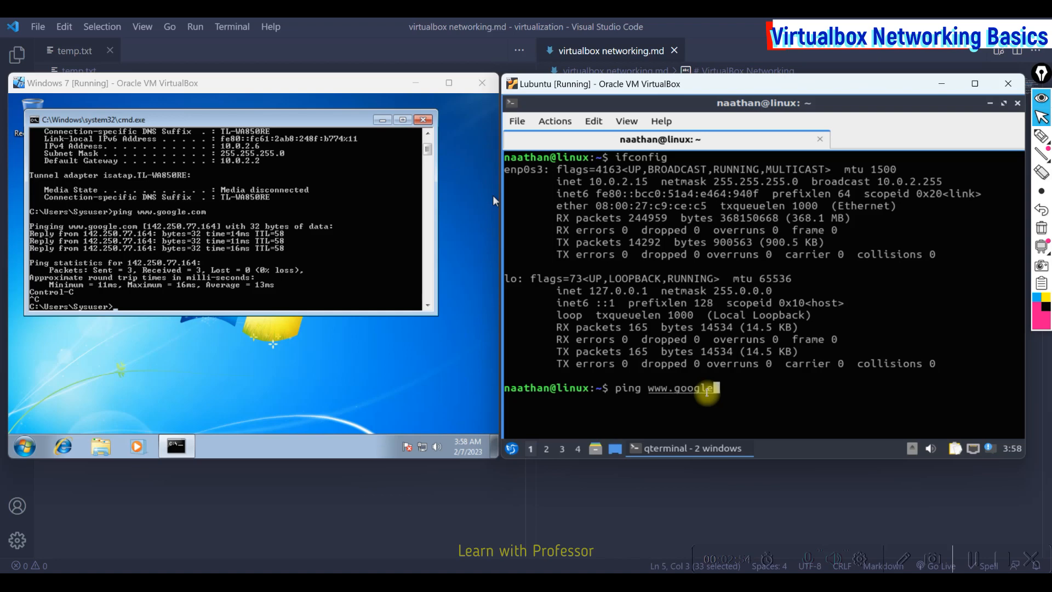
type(".com")
key("Return")
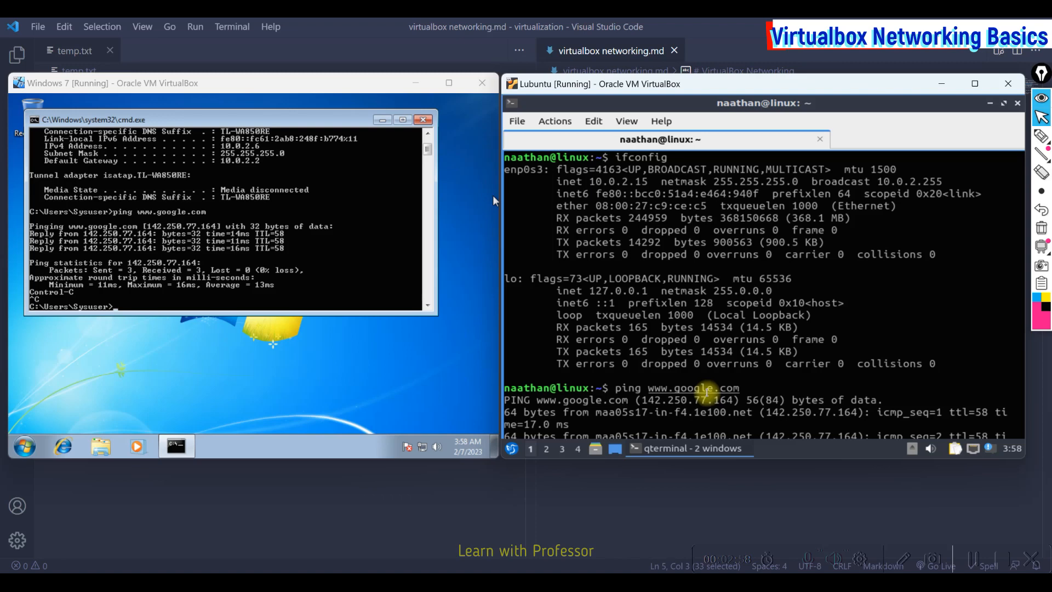
key("ctrl+c")
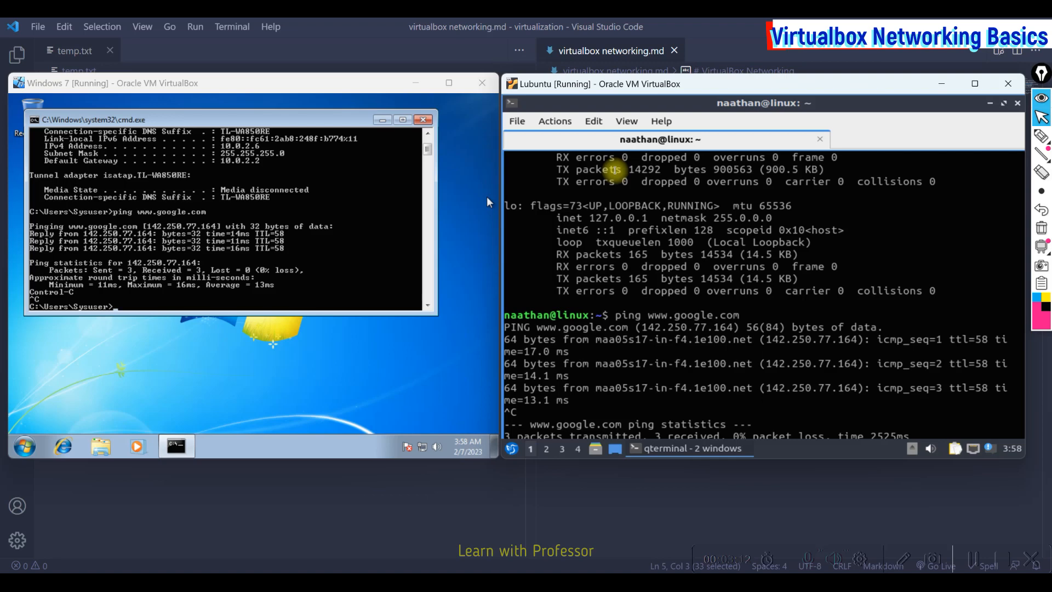
Step: Look up Lubuntu's IP address in the ifconfig output and ping 10.0.2.15 from the Windows 7 command prompt
scroll(675, 256, "up", 2)
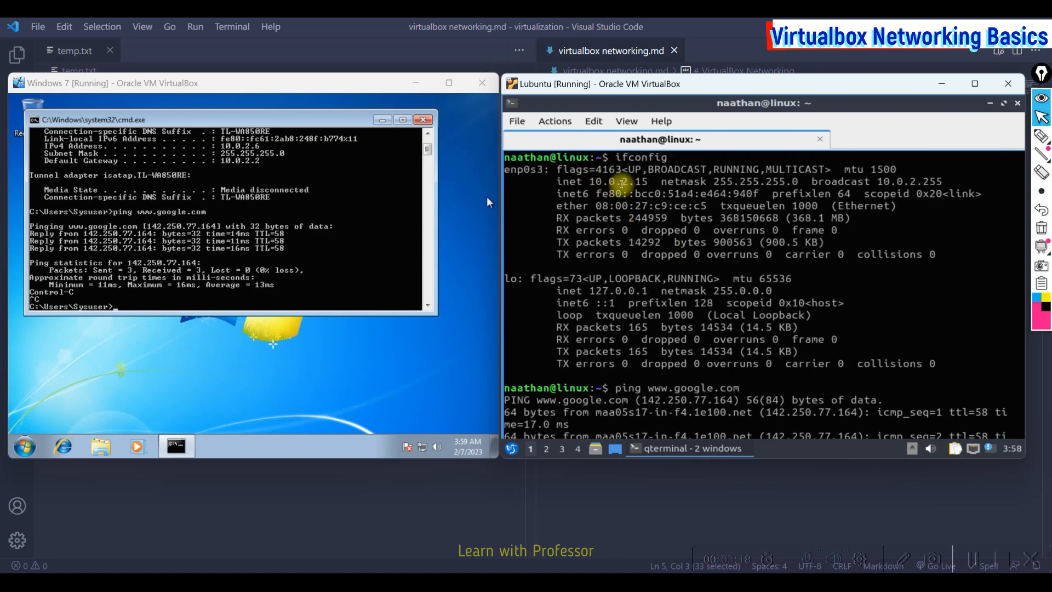
left_click(362, 295)
type("p")
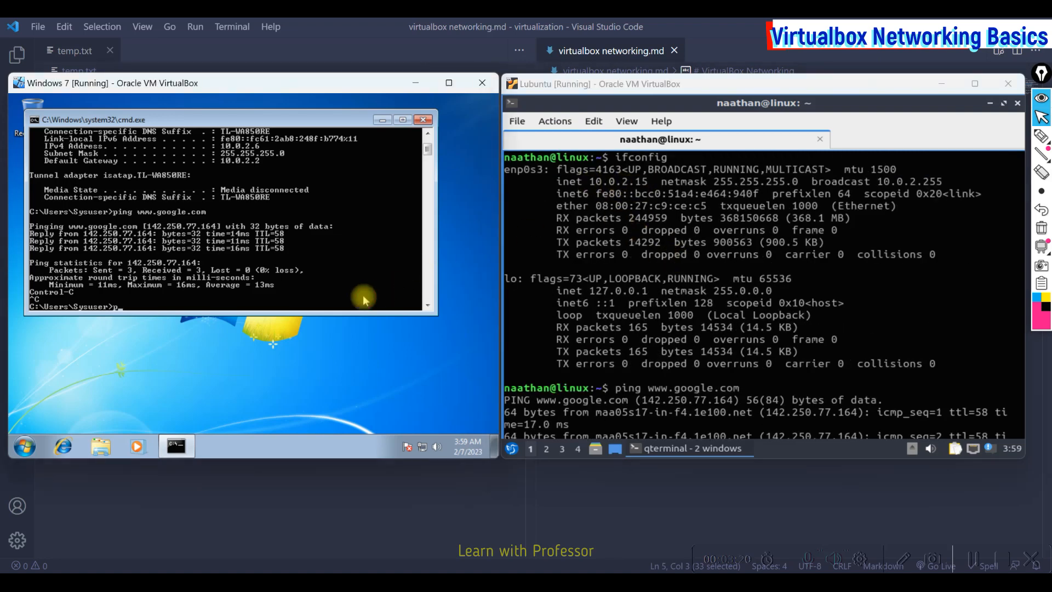
type("ing 10.0.2.15")
key("Return")
Step: Clear the Lubuntu terminal, ping the Windows 7 machine at 10.0.2.6, and stop the ping after a number of attempts
left_click(599, 315)
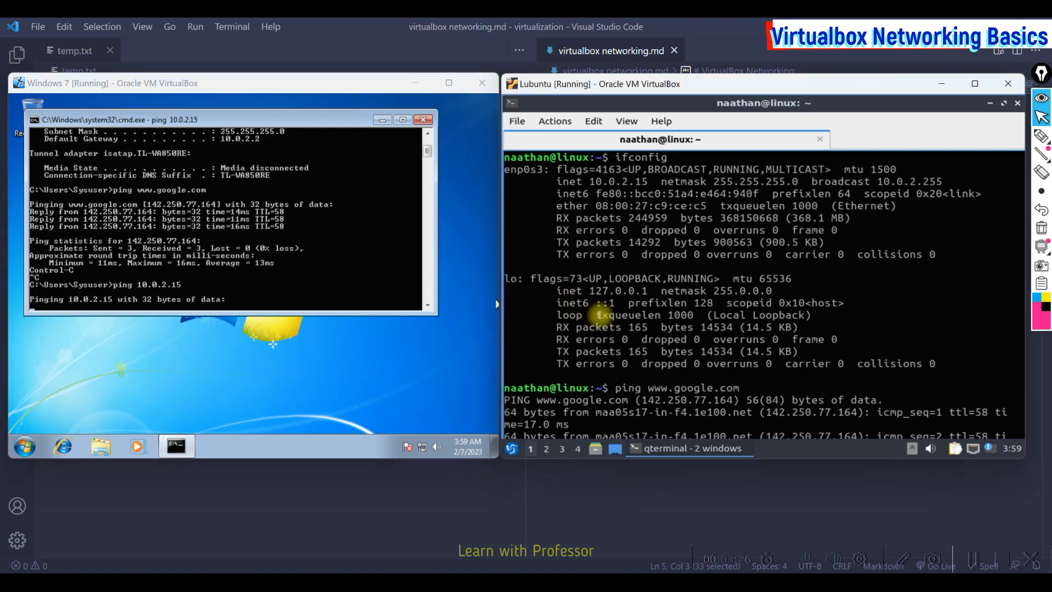
key("ctrl+c")
key("ctrl+l")
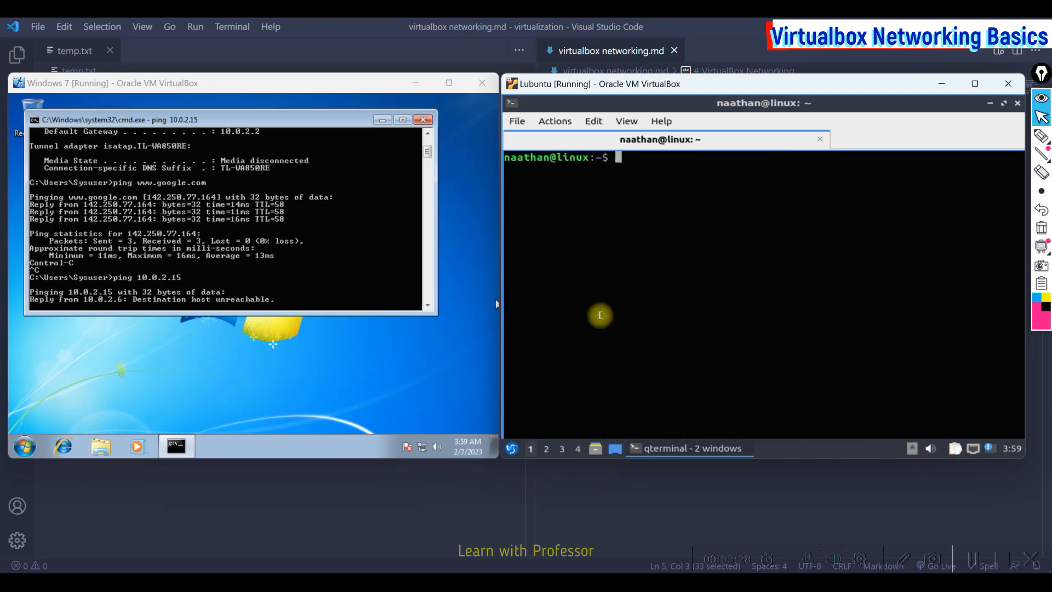
type("ping 10.0.")
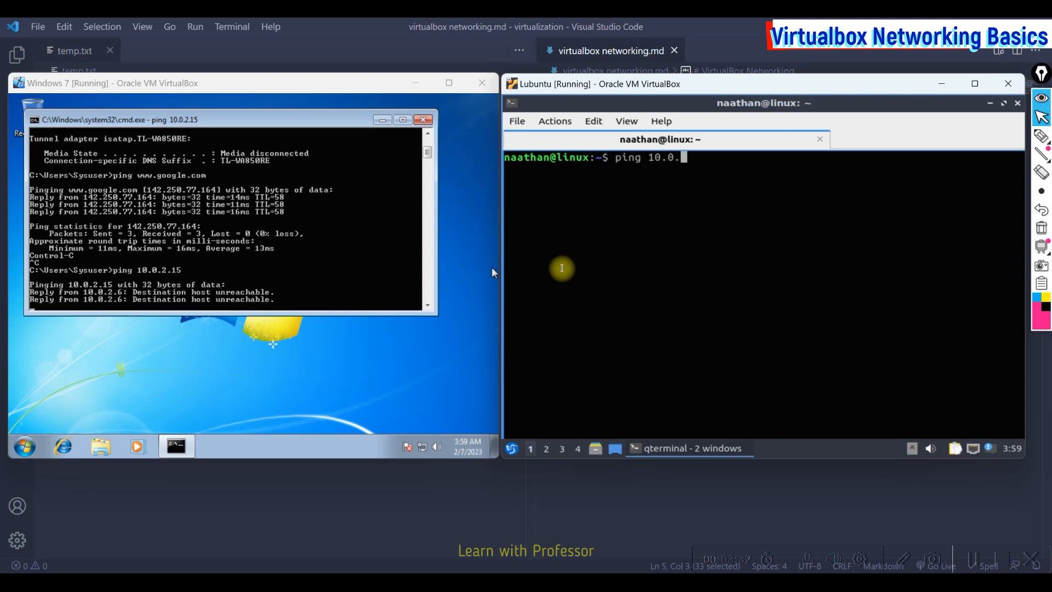
type("2.6")
key("Return")
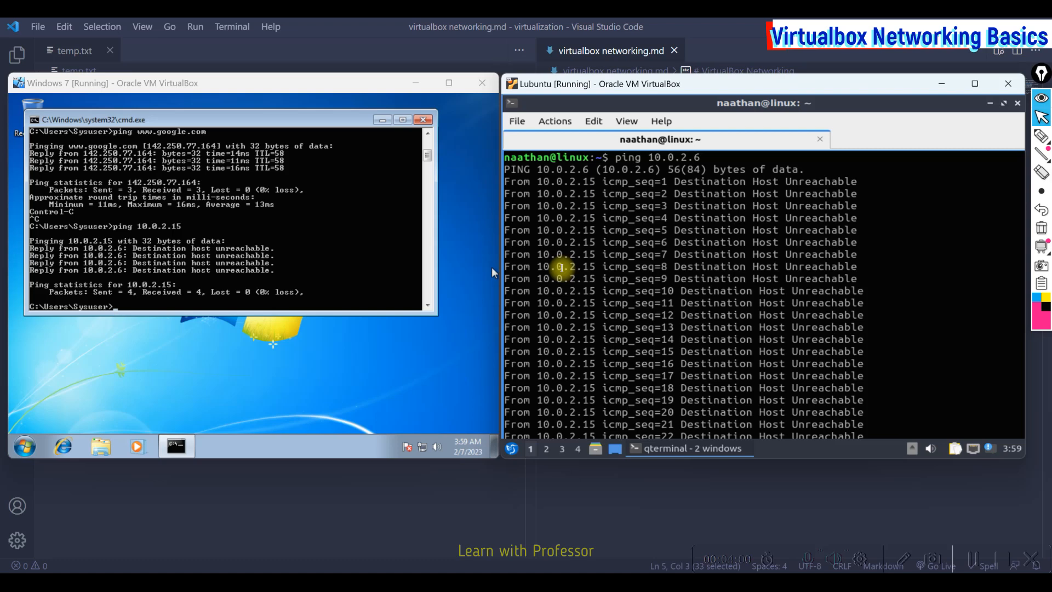
key("ctrl+c")
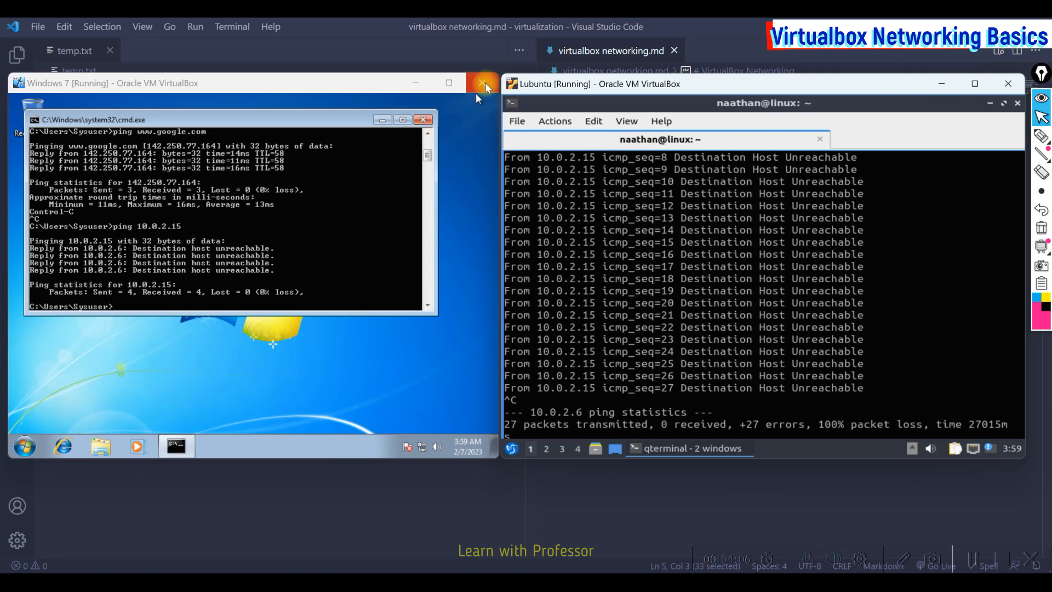
Step: Close the Windows 7 and Lubuntu virtual machines with the option to power off the machine
left_click(586, 229)
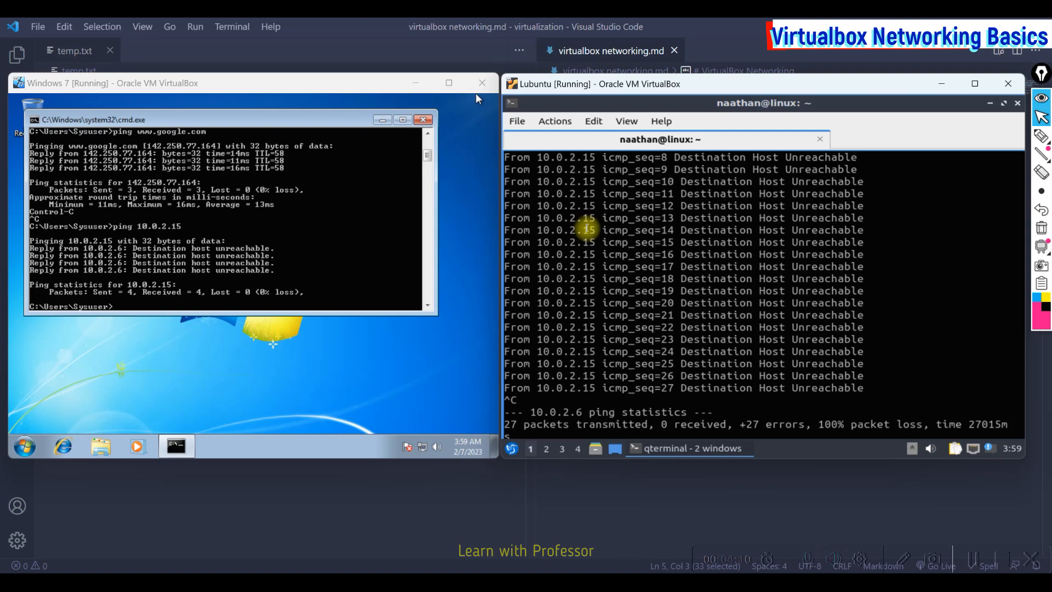
left_click(481, 83)
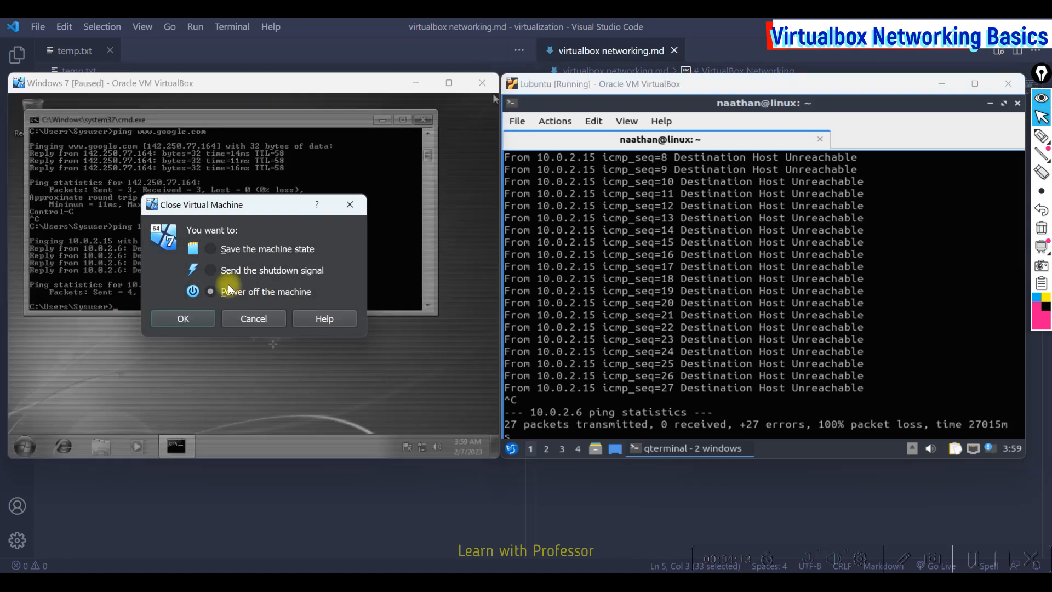
left_click(183, 319)
left_click(1008, 84)
left_click(693, 318)
Step: Highlight the NAT Network entry and its description in the networking notes in Visual Studio Code
left_click(810, 263)
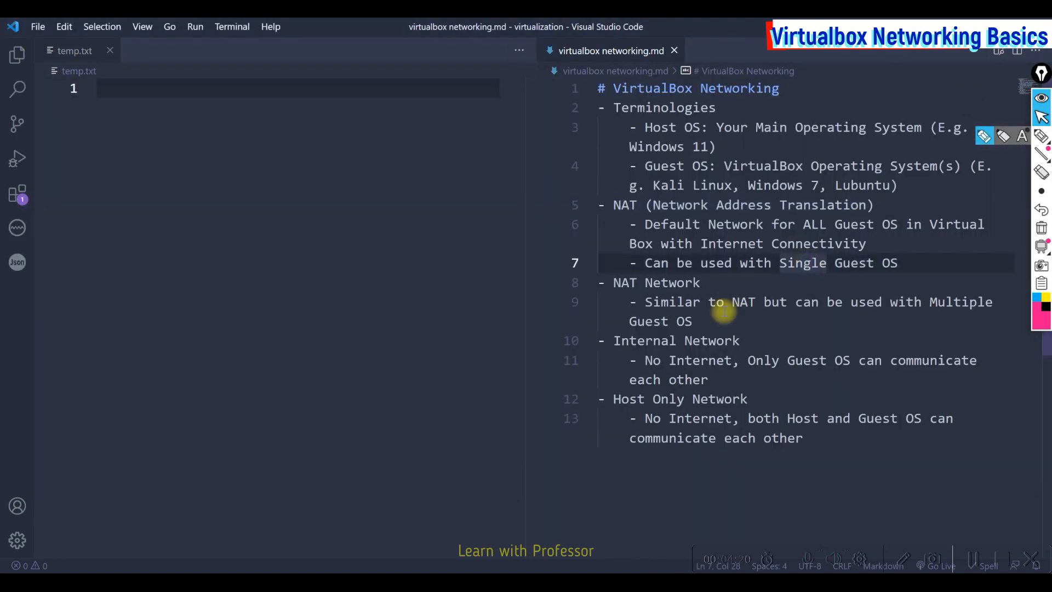
left_click_drag(710, 326, 596, 282)
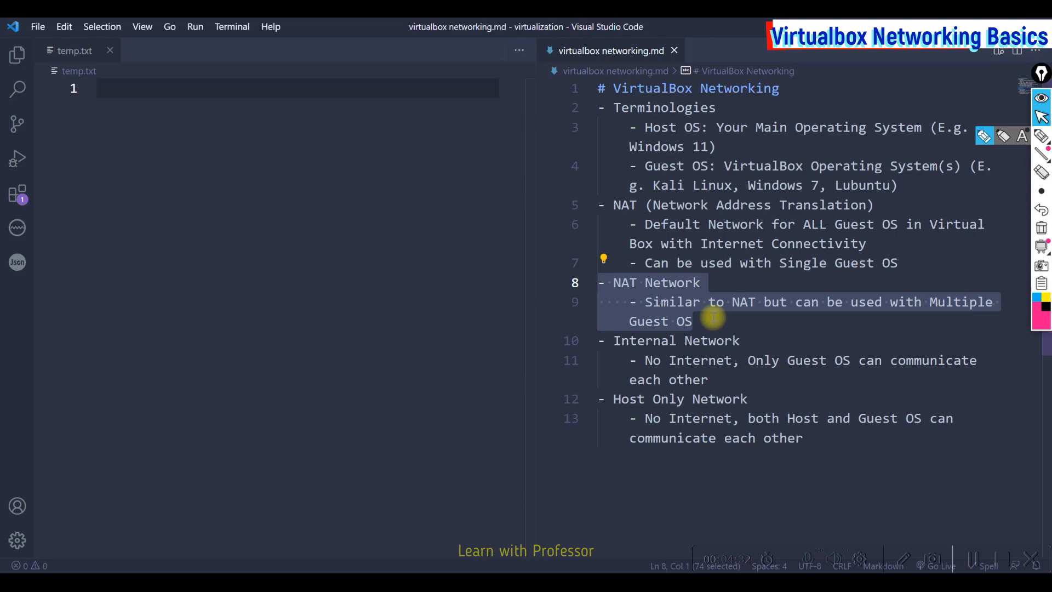
Step: Switch to VirtualBox Manager, look through the host-only, NAT and cloud network lists, and create a NAT network with the default settings
key("alt+Tab")
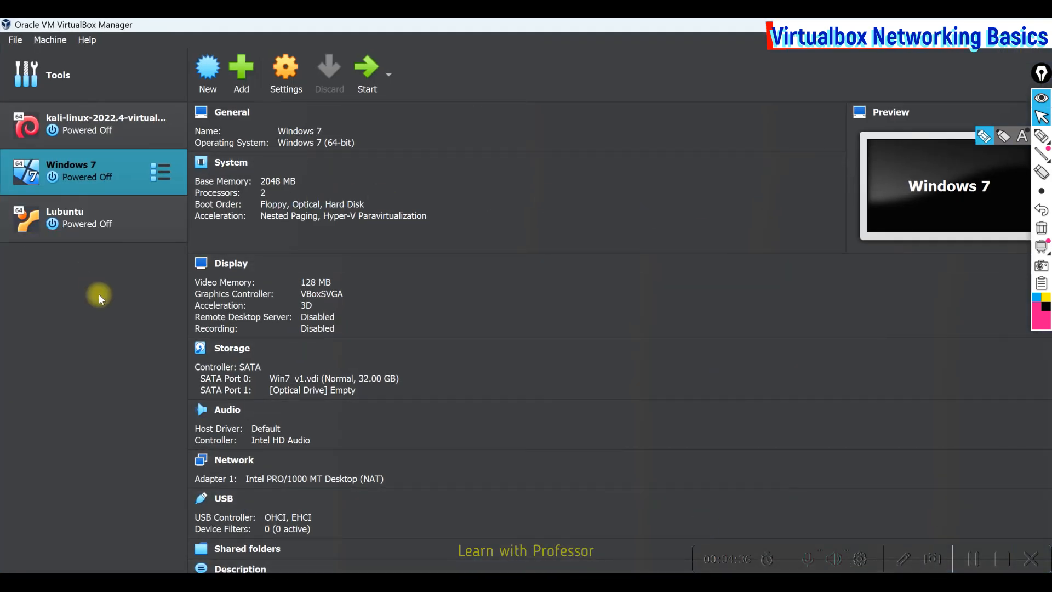
left_click(69, 87)
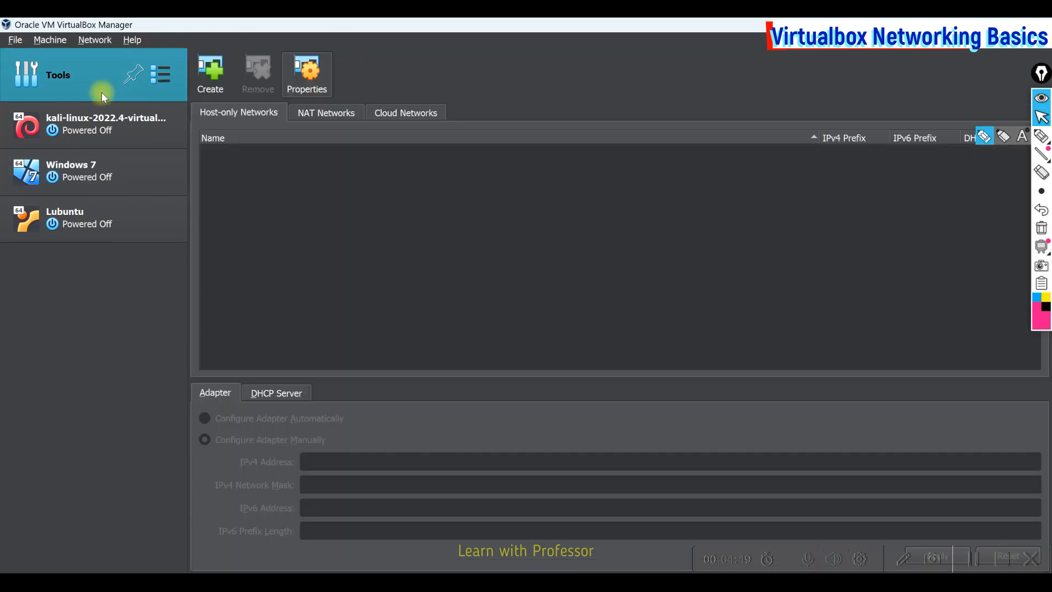
left_click(156, 84)
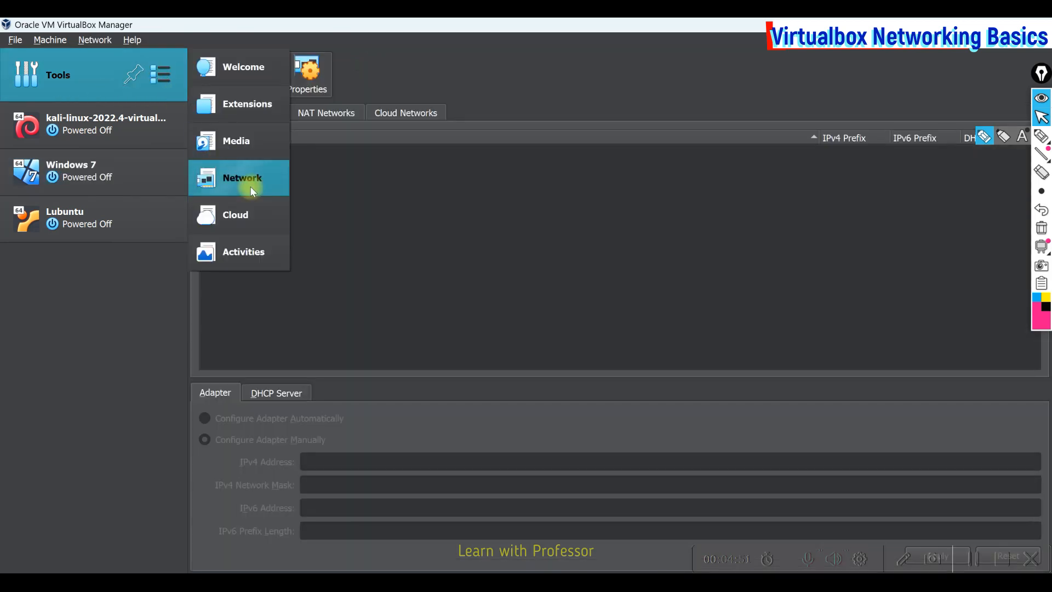
left_click(352, 187)
left_click(335, 112)
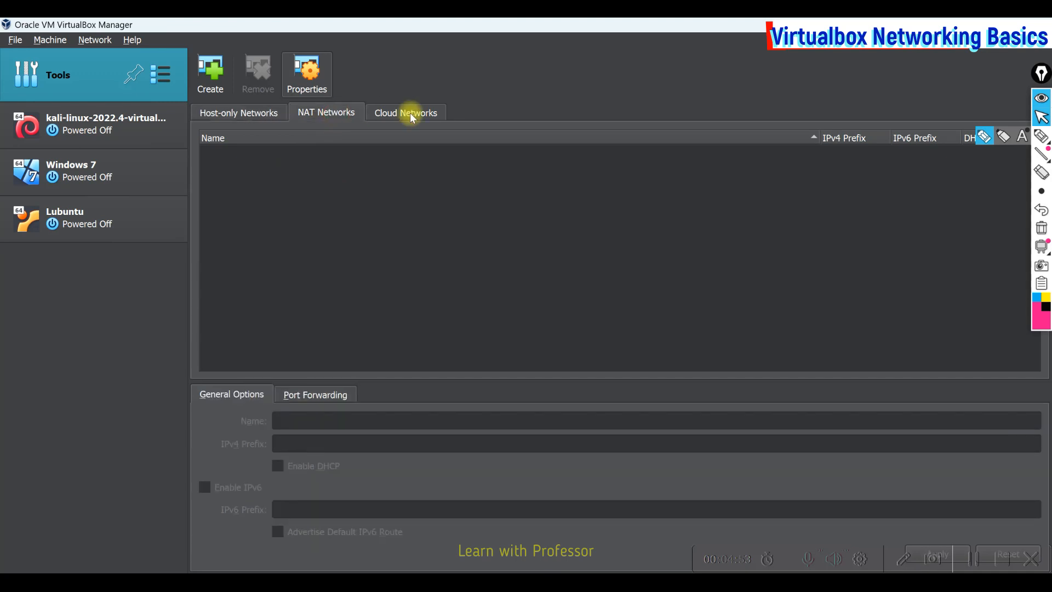
left_click(258, 113)
left_click(406, 115)
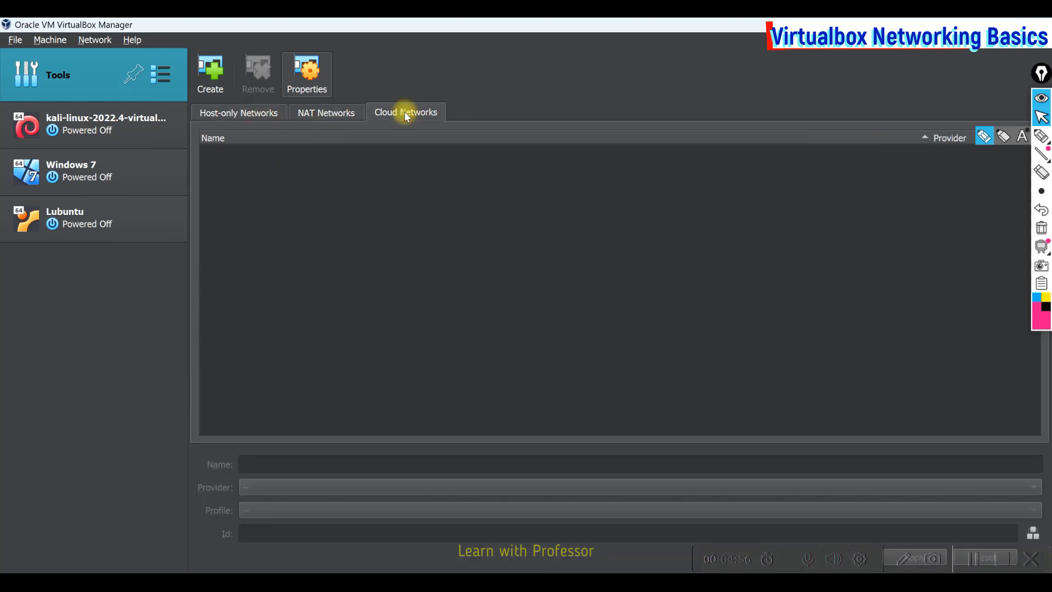
left_click(240, 113)
left_click(341, 117)
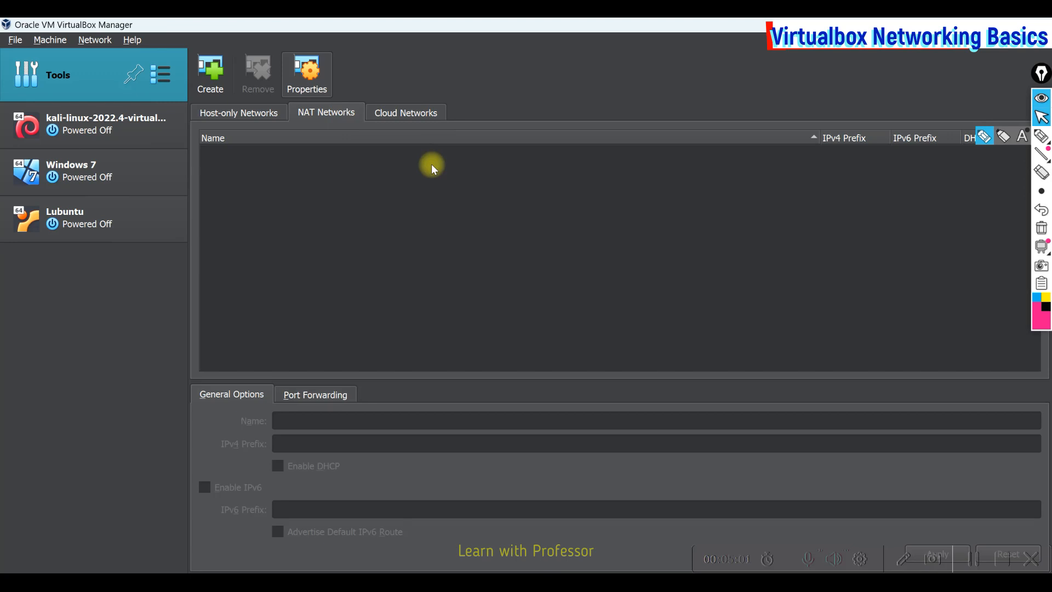
left_click(207, 80)
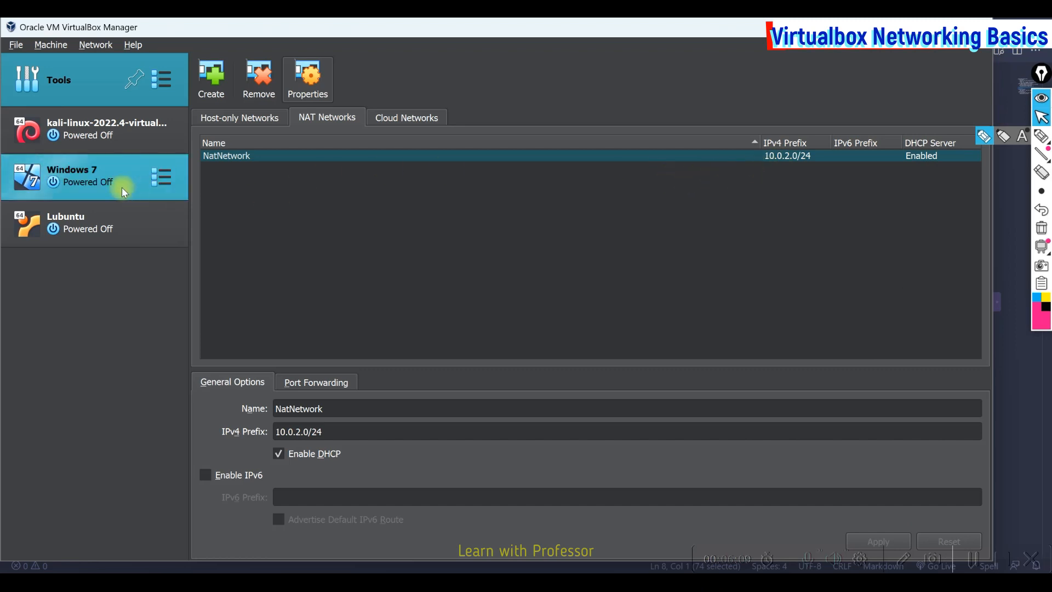
Step: In the Windows 7 machine's network settings, attach Adapter 1 to the NAT Network named NatNetwork and save
left_click(87, 182)
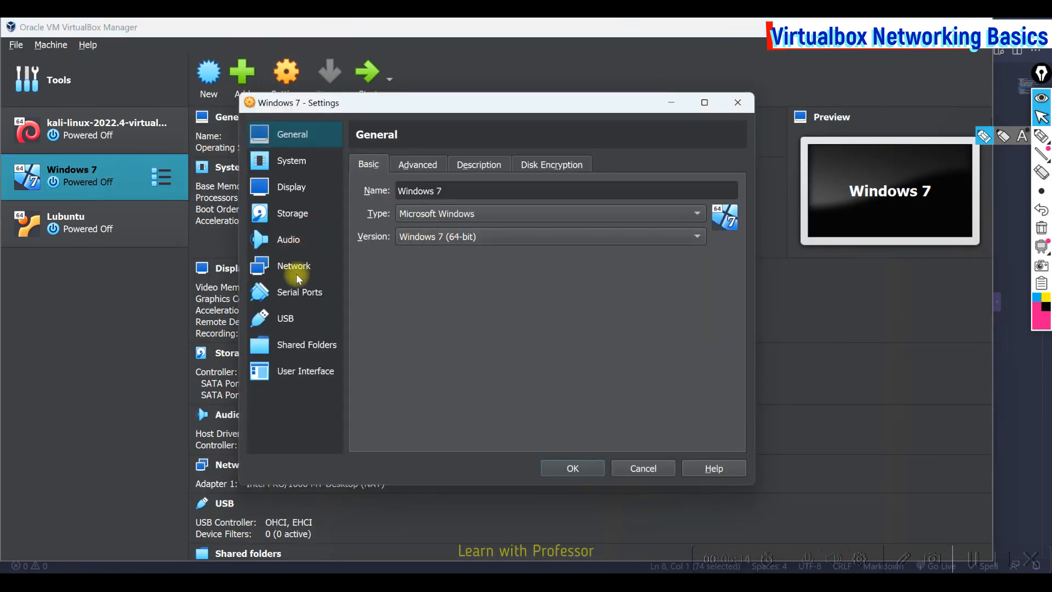
left_click(297, 267)
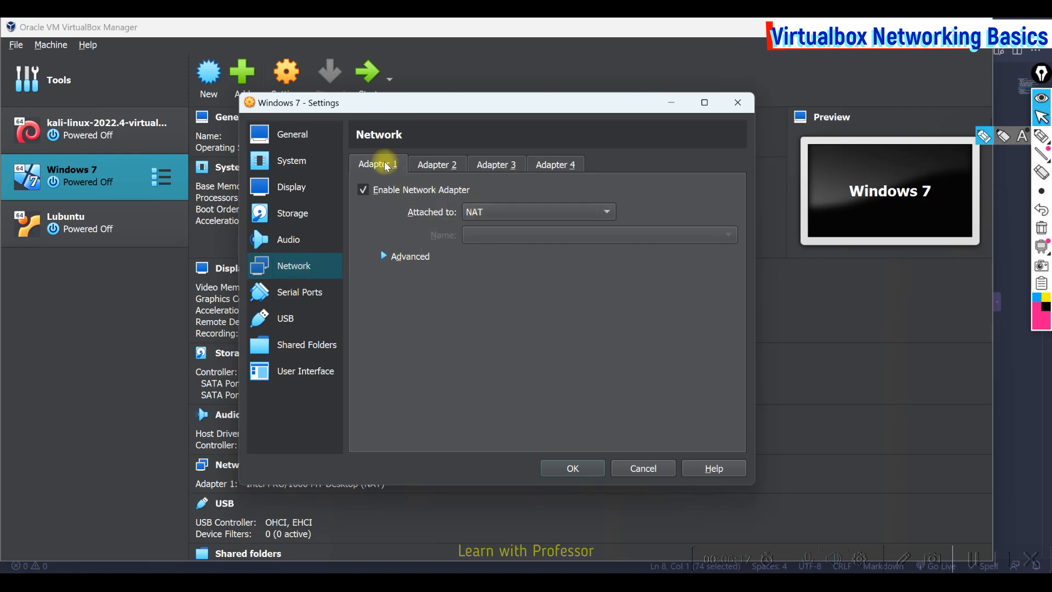
left_click(493, 167)
left_click(551, 166)
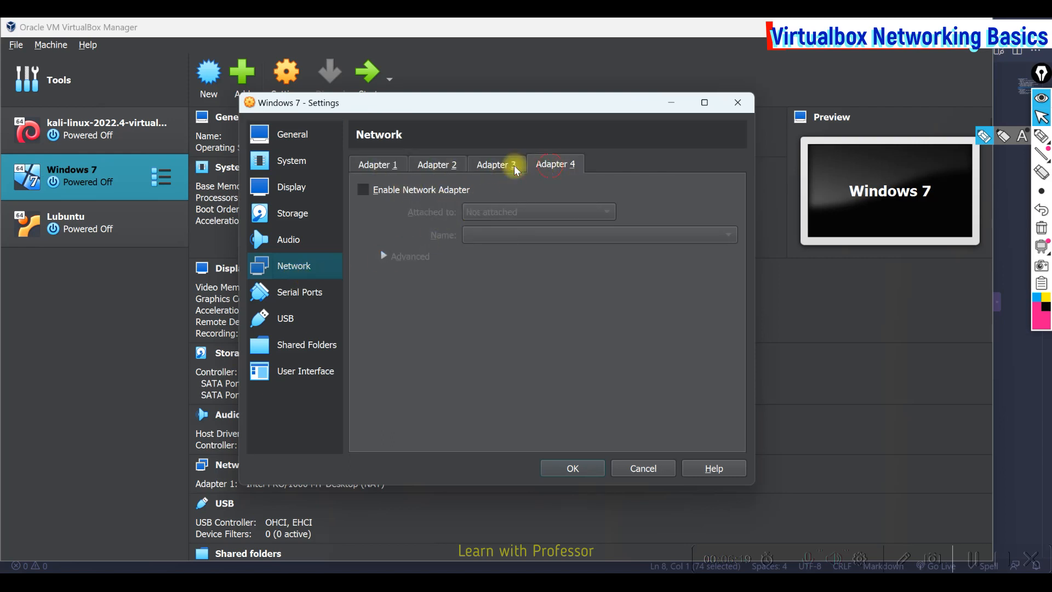
left_click(375, 165)
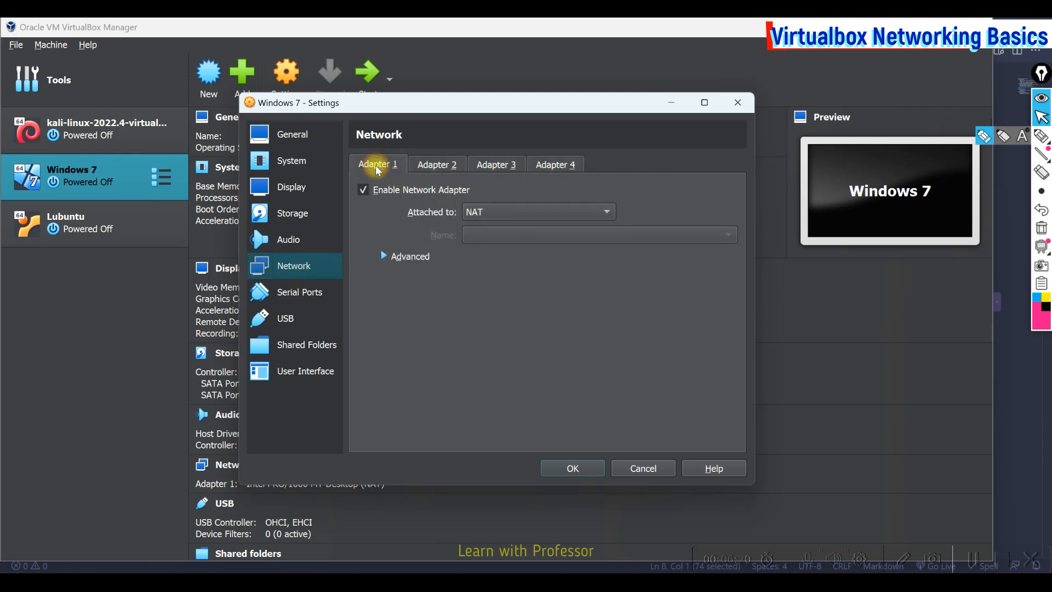
left_click(538, 214)
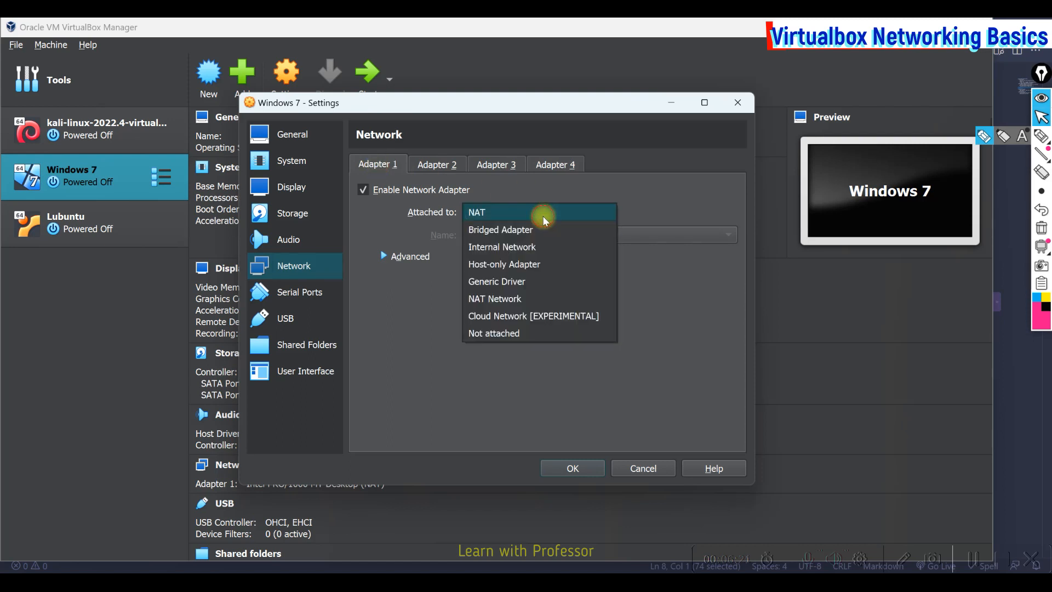
left_click(547, 298)
left_click(488, 241)
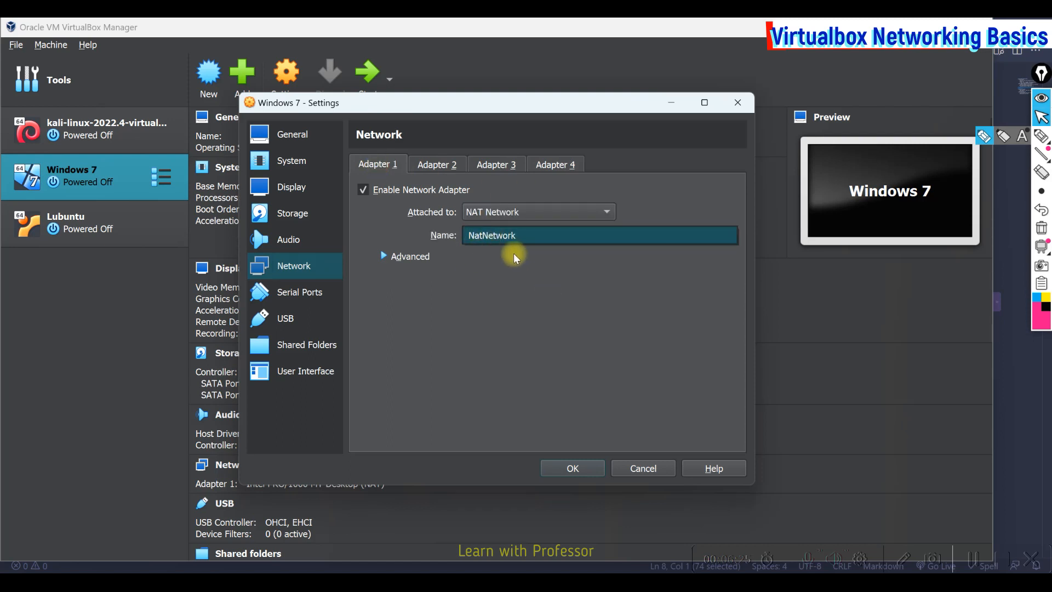
left_click(486, 241)
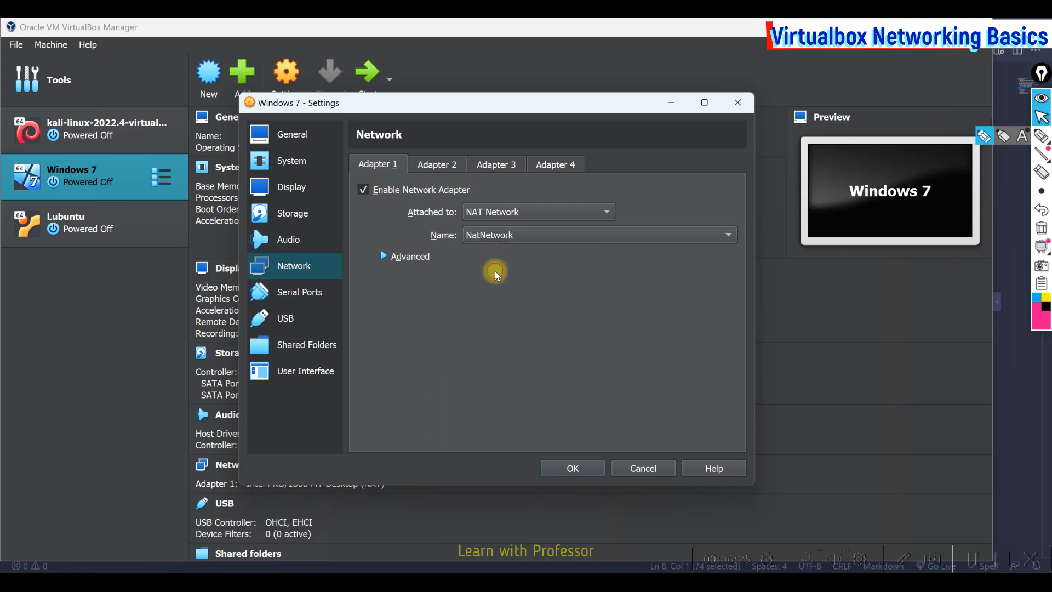
left_click(572, 468)
Step: Attach the Lubuntu machine's Adapter 1 to the NAT Network named NatNetwork and save the settings
left_click(85, 232)
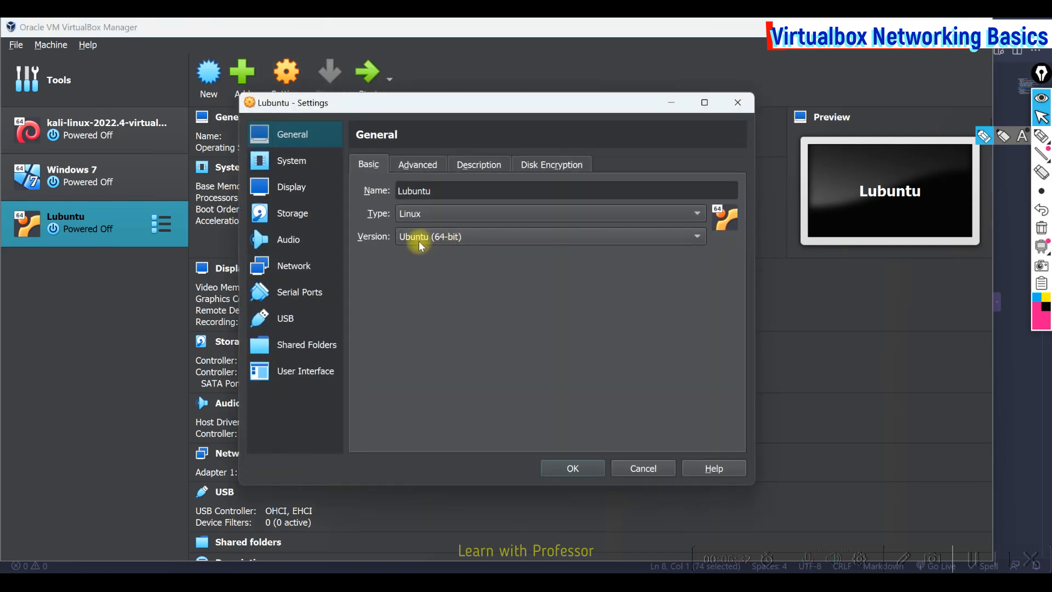
left_click(304, 265)
left_click(485, 212)
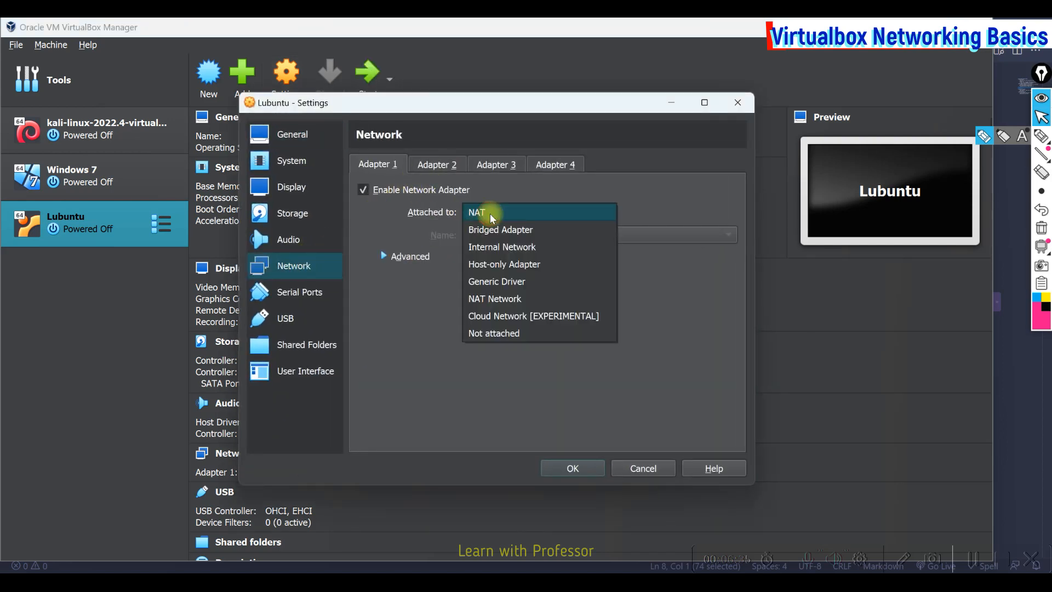
left_click(506, 298)
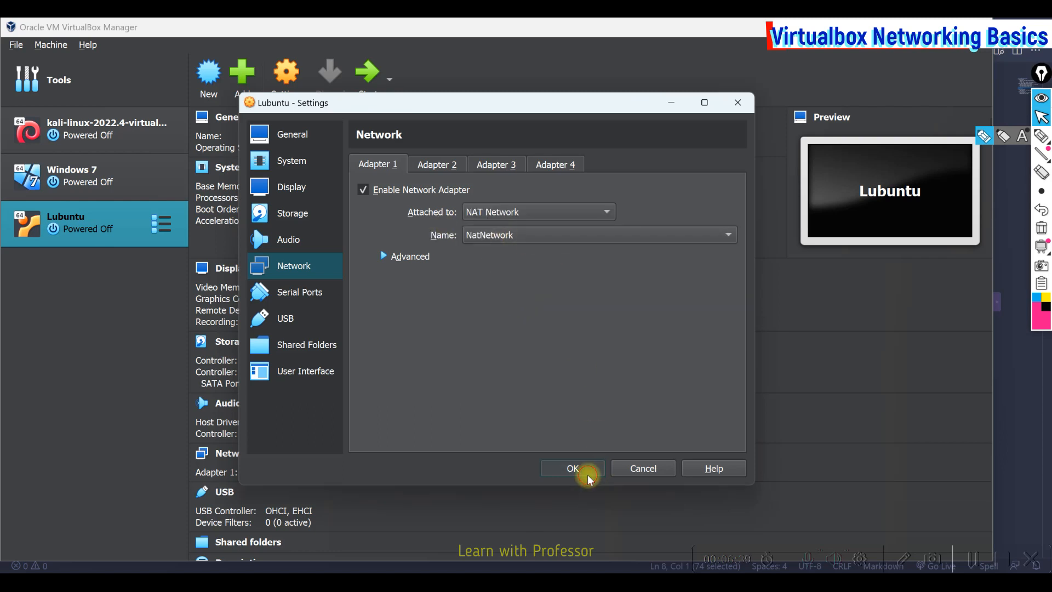
left_click(573, 467)
Step: Select both the Windows 7 and Lubuntu virtual machines and start them together
left_click(134, 186)
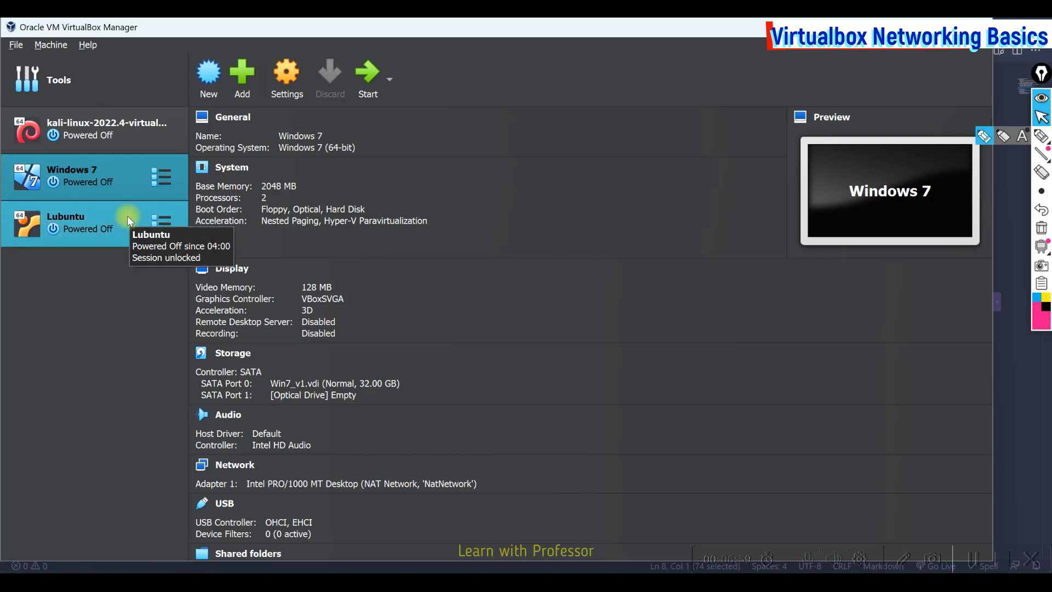
left_click(109, 222)
left_click(366, 77)
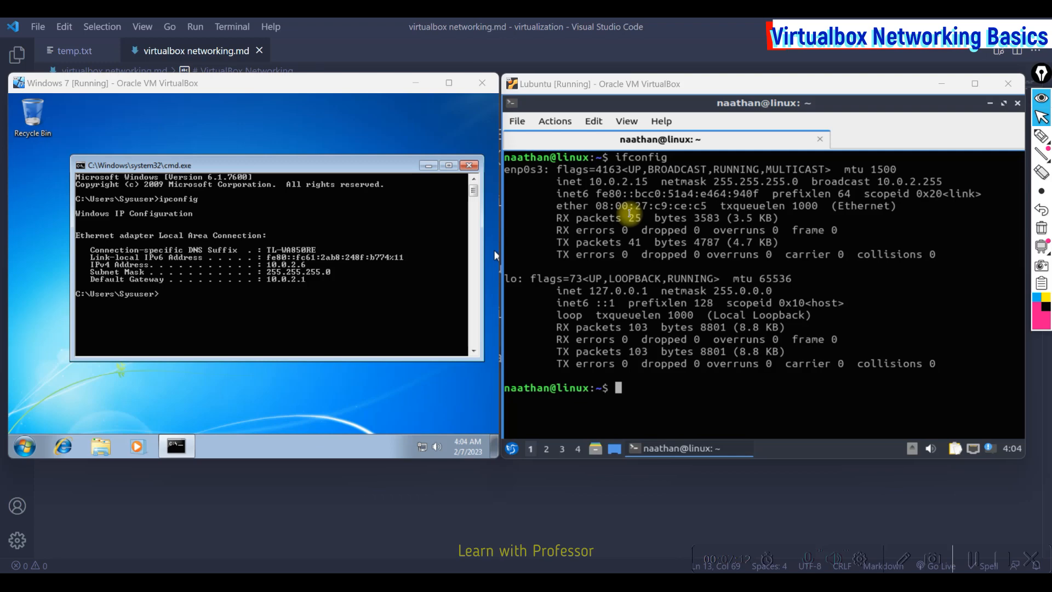
Step: Ping the Lubuntu machine at 10.0.2.15 from the Windows 7 command prompt and stop after a few replies
left_click(362, 317)
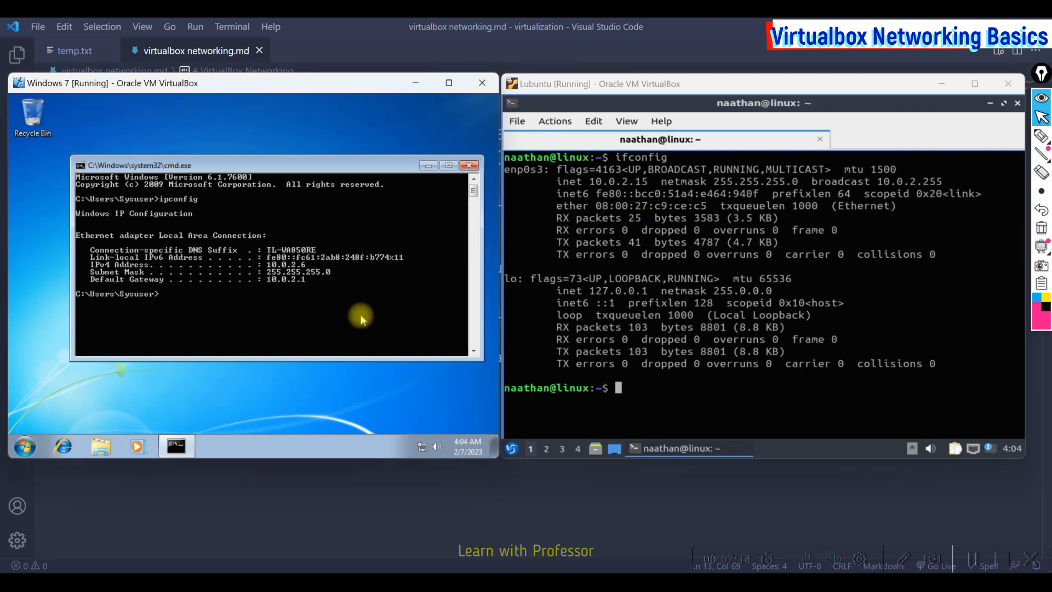
type("ping 10.0.2.15")
key("Return")
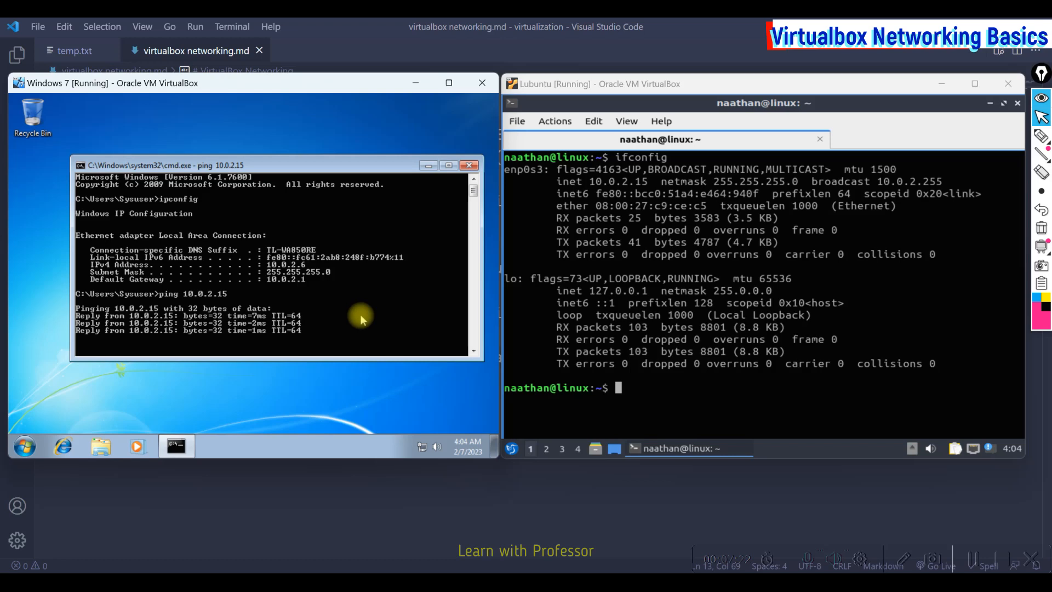
key("ctrl+c")
Step: Ping the Windows 7 machine at 10.0.2.6 from the Lubuntu terminal and stop after a couple of replies
left_click(667, 403)
type("ping ")
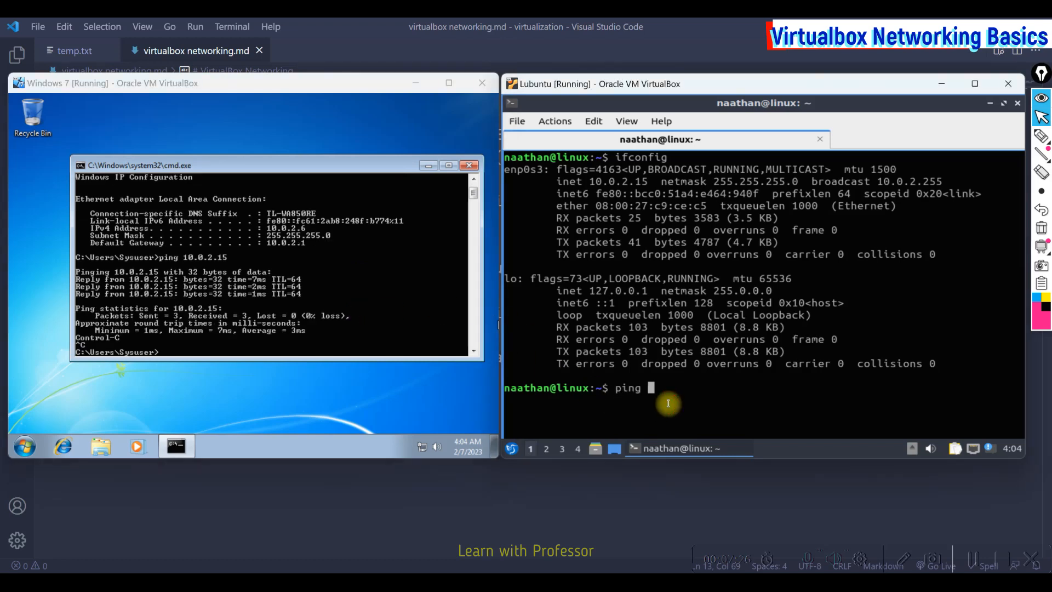
type("10.0.2.6")
key("Return")
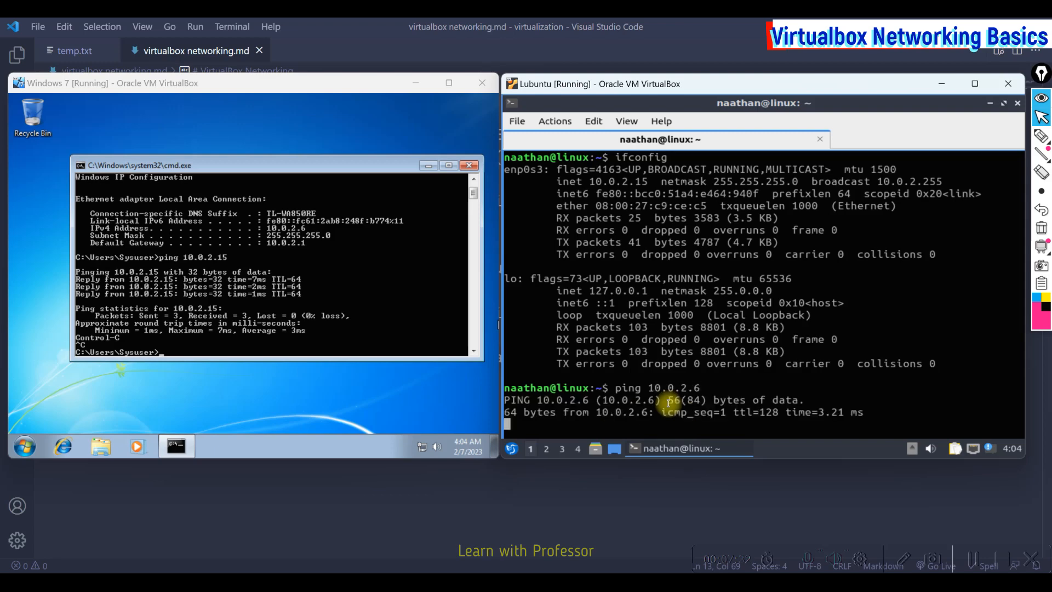
key("ctrl+c")
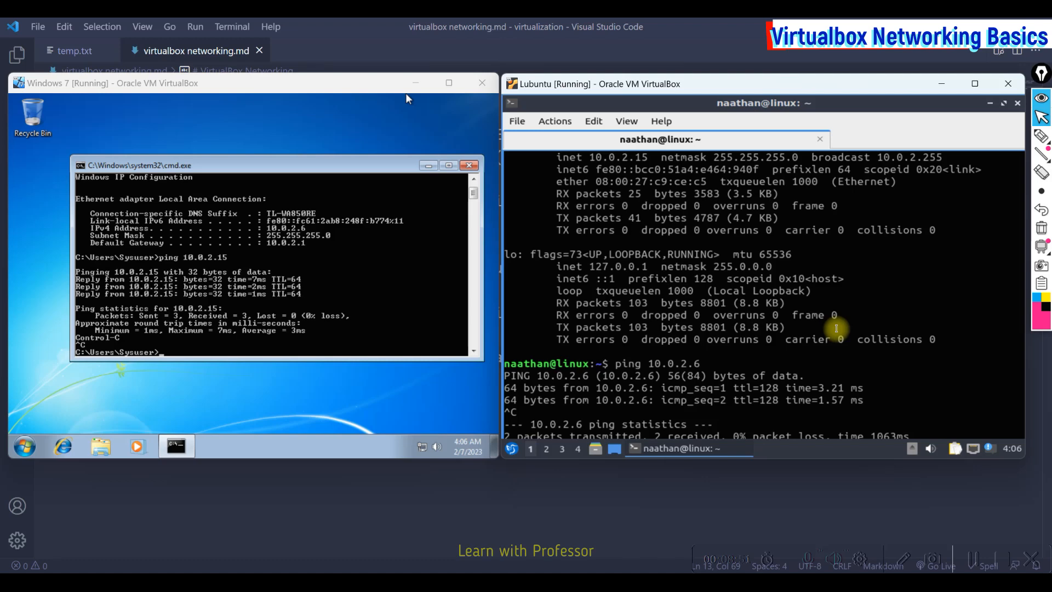
Step: Return to the notes in Visual Studio Code and highlight the Internal Network entry with its description
left_click(404, 515)
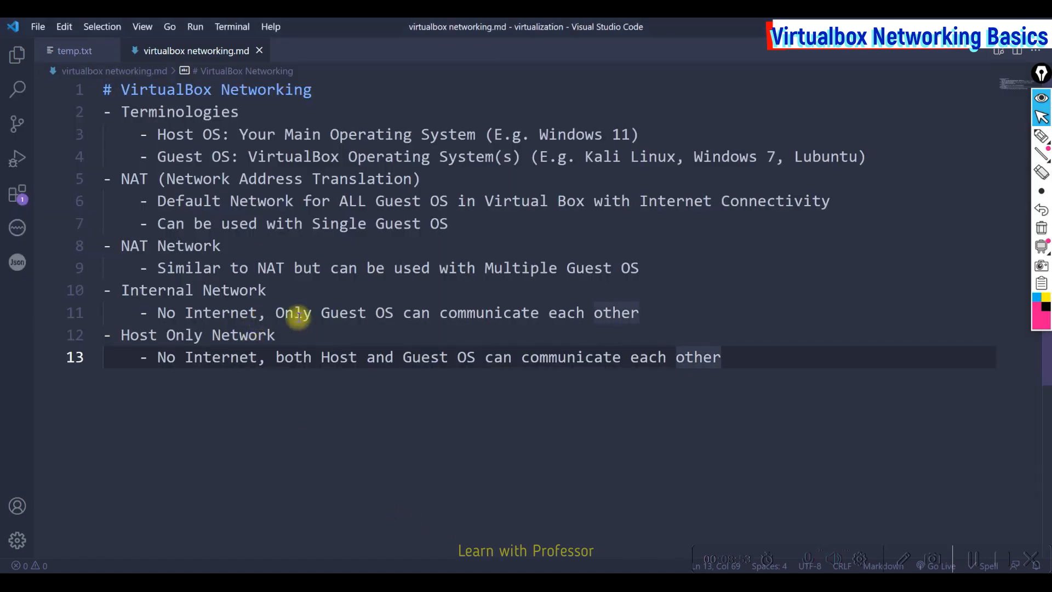
left_click_drag(655, 315, 76, 289)
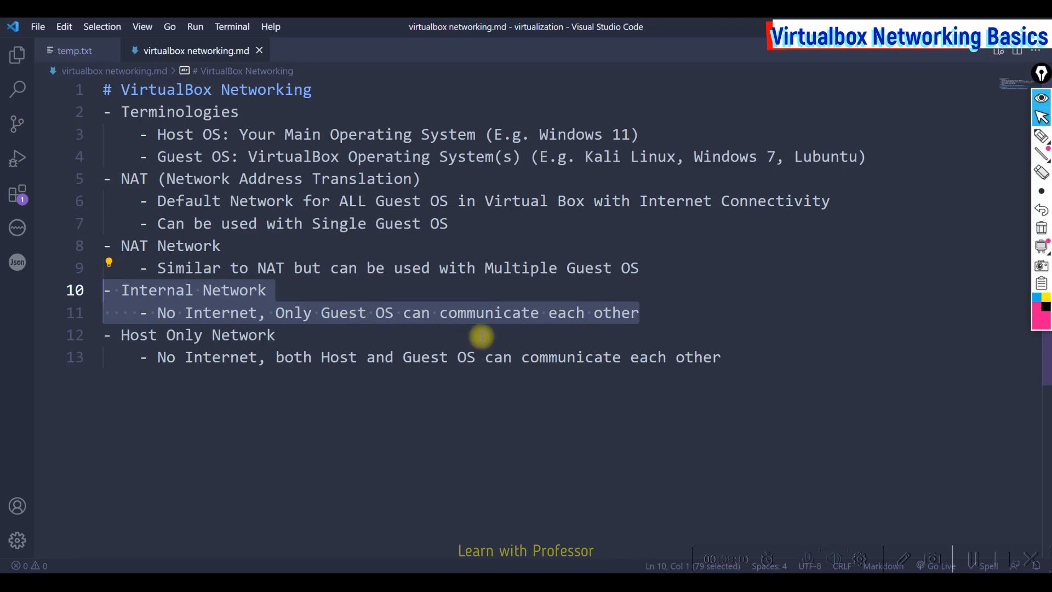
Step: Bring the Windows 7 virtual machine forward and power it off
left_click(682, 550)
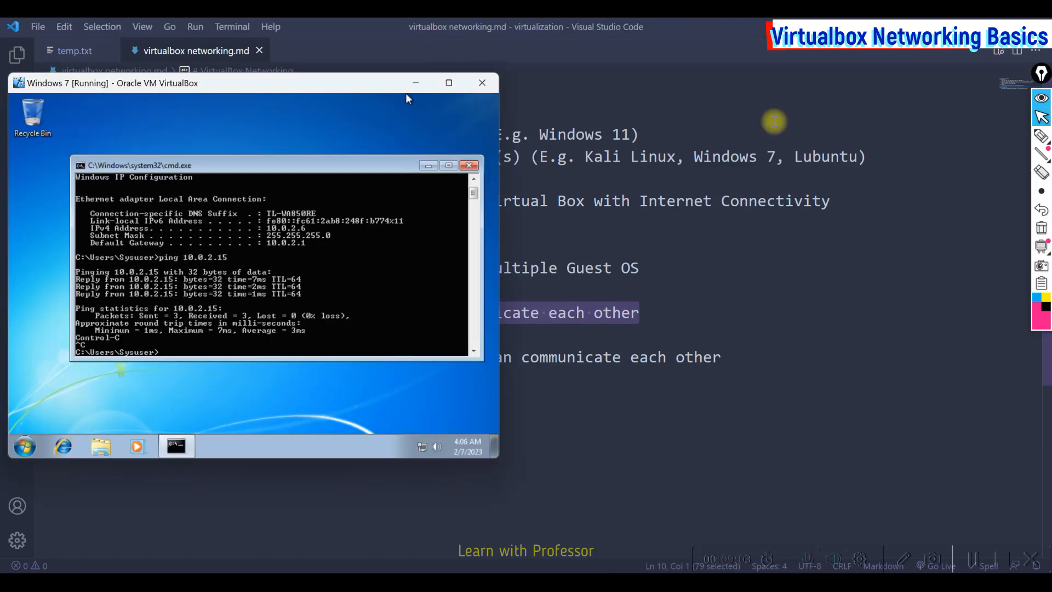
left_click(482, 83)
left_click(183, 320)
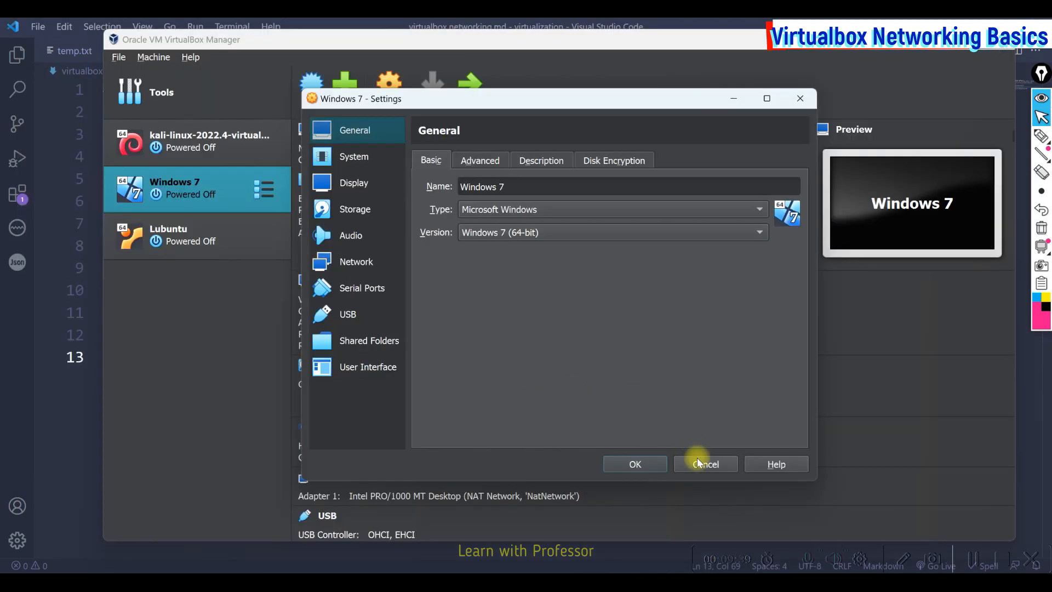
Step: Reopen the Windows 7 machine's settings, attach Adapter 1 to the Internal Network named intnet, and save
left_click(694, 462)
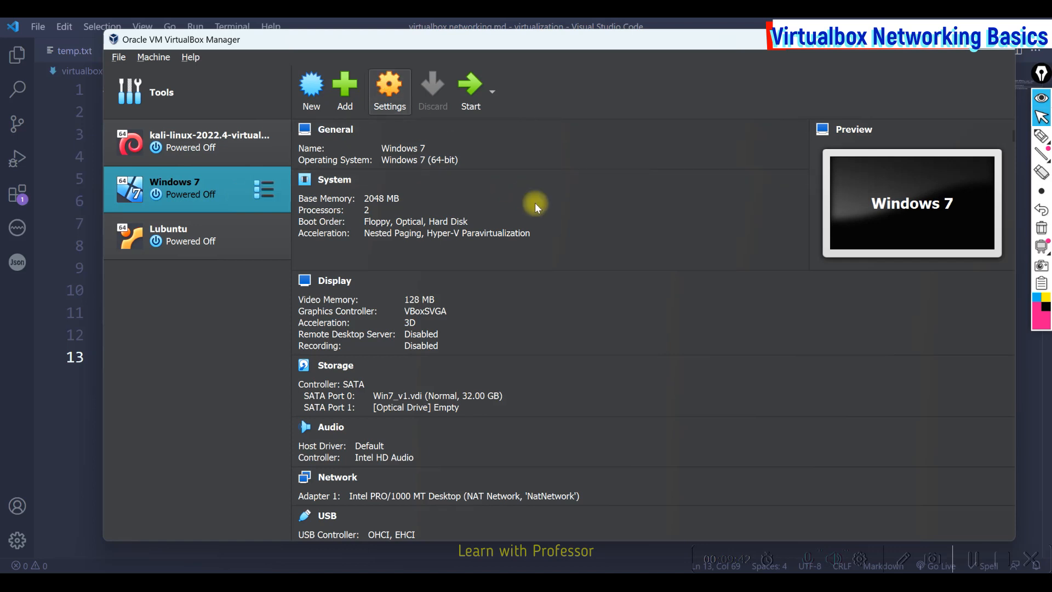
key("ctrl+s")
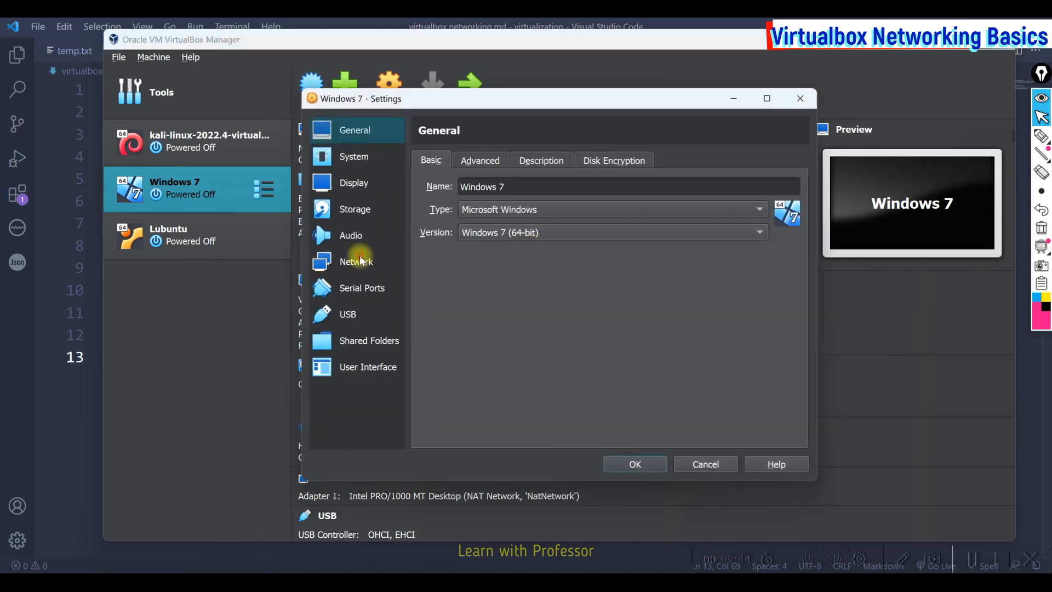
left_click(360, 258)
left_click(568, 211)
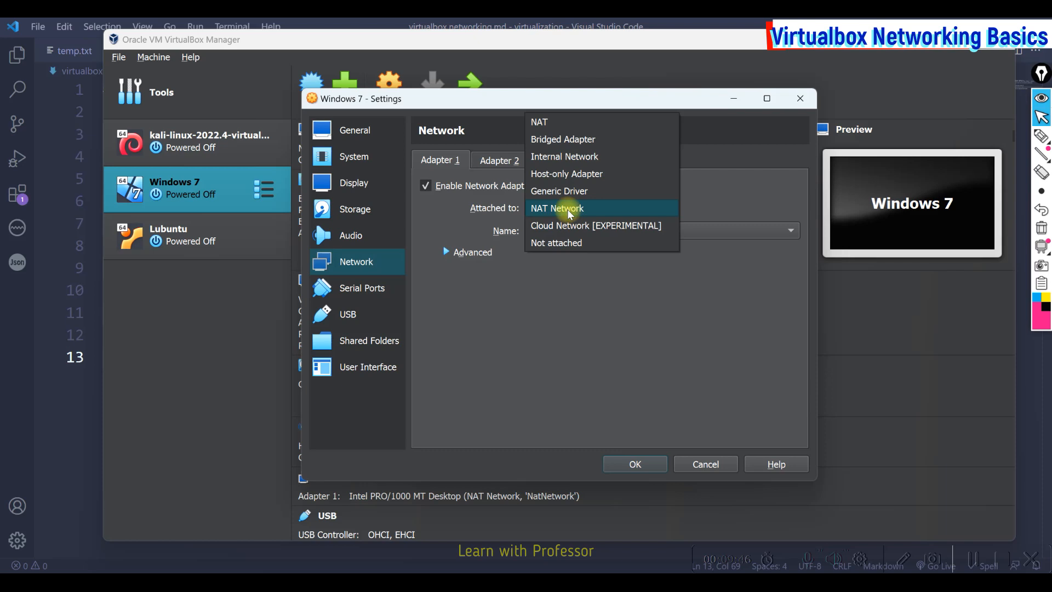
left_click(586, 157)
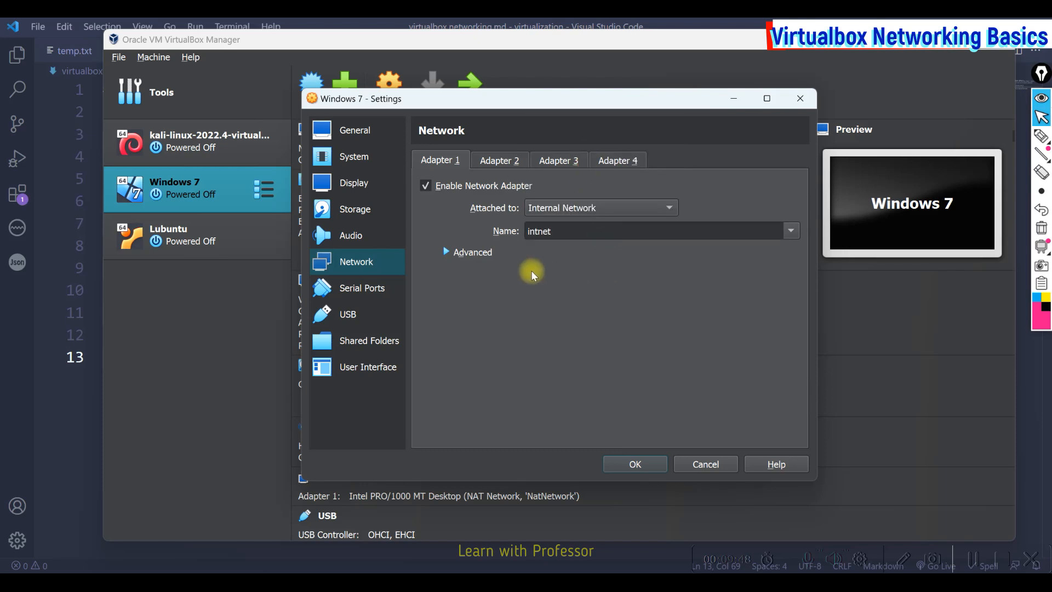
left_click(634, 465)
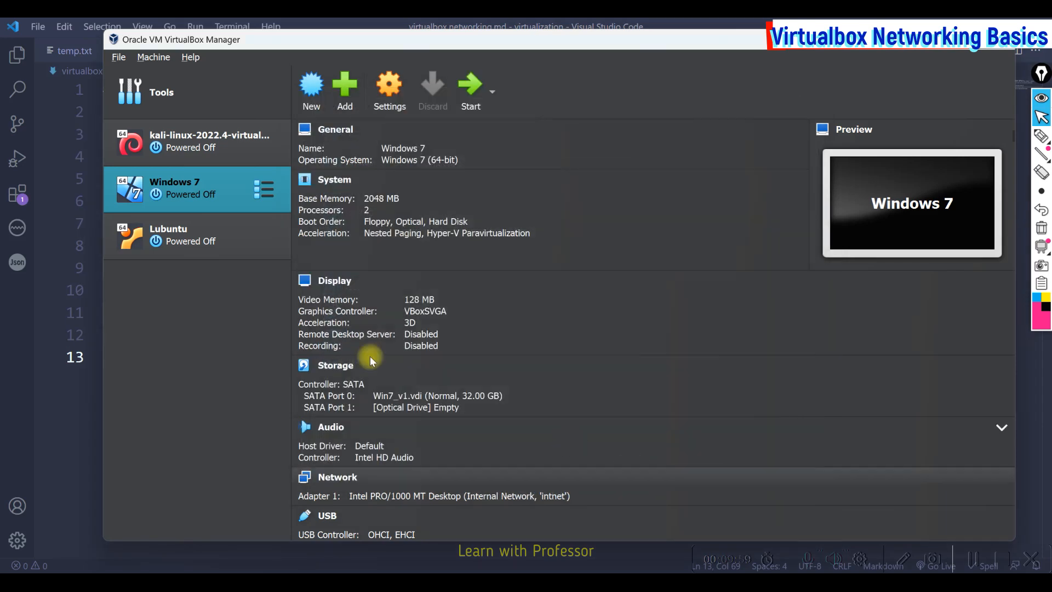
Step: Attach Adapter 1 of the Lubuntu machine to the Internal Network named intnet and save its settings
left_click(224, 244)
left_click(389, 88)
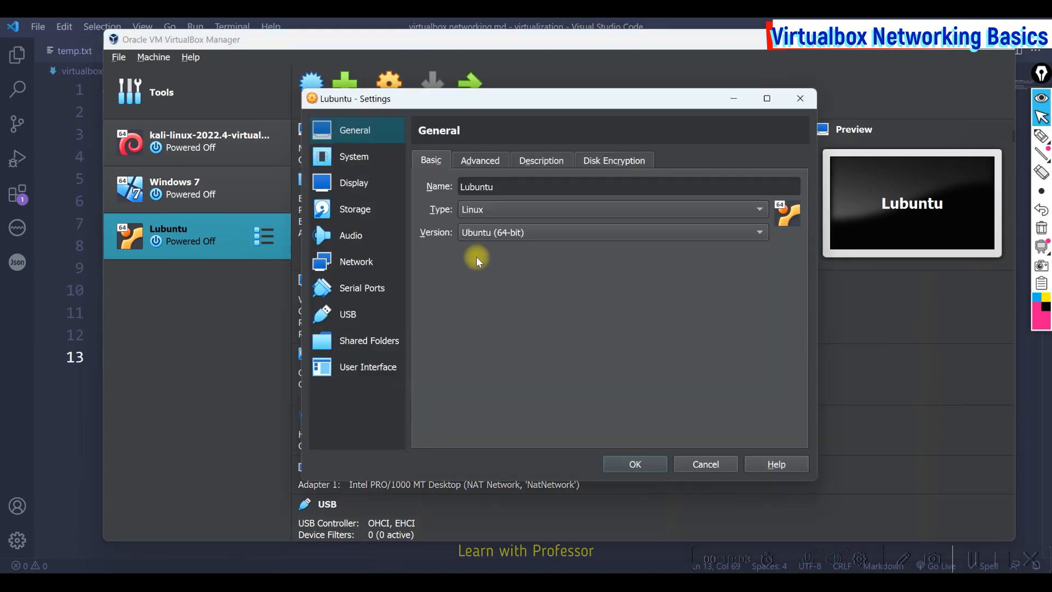
left_click(359, 260)
left_click(563, 207)
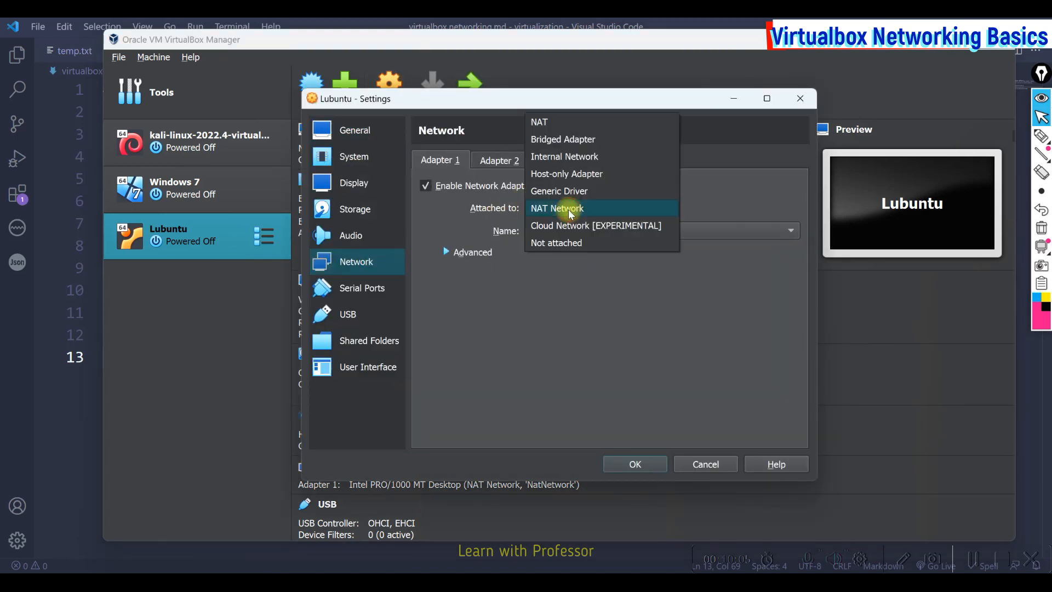
left_click(593, 158)
left_click(634, 463)
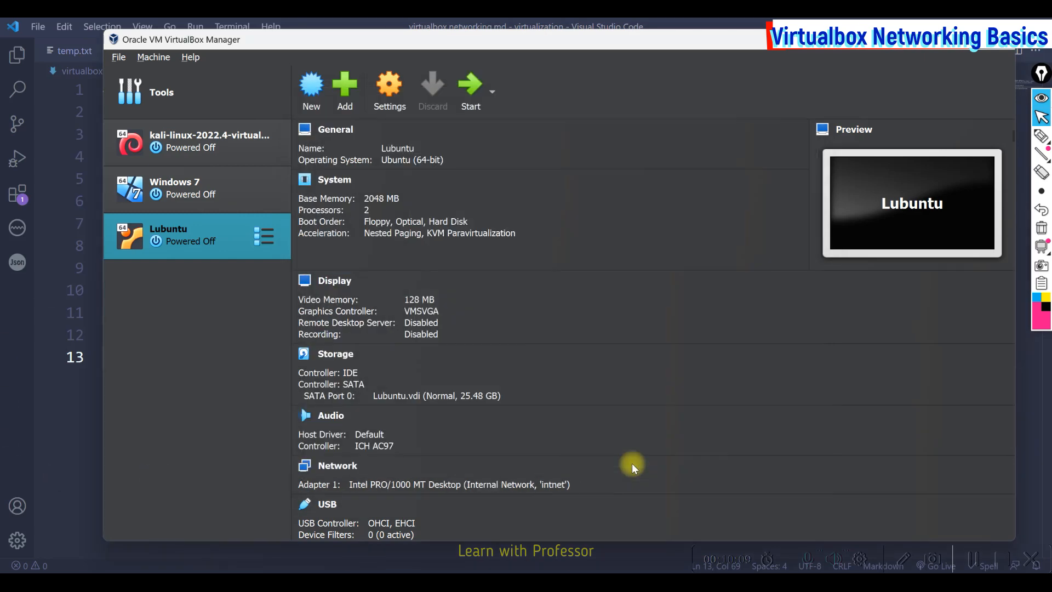
Step: Start the Windows 7 virtual machine and the Lubuntu virtual machine
left_click(169, 199)
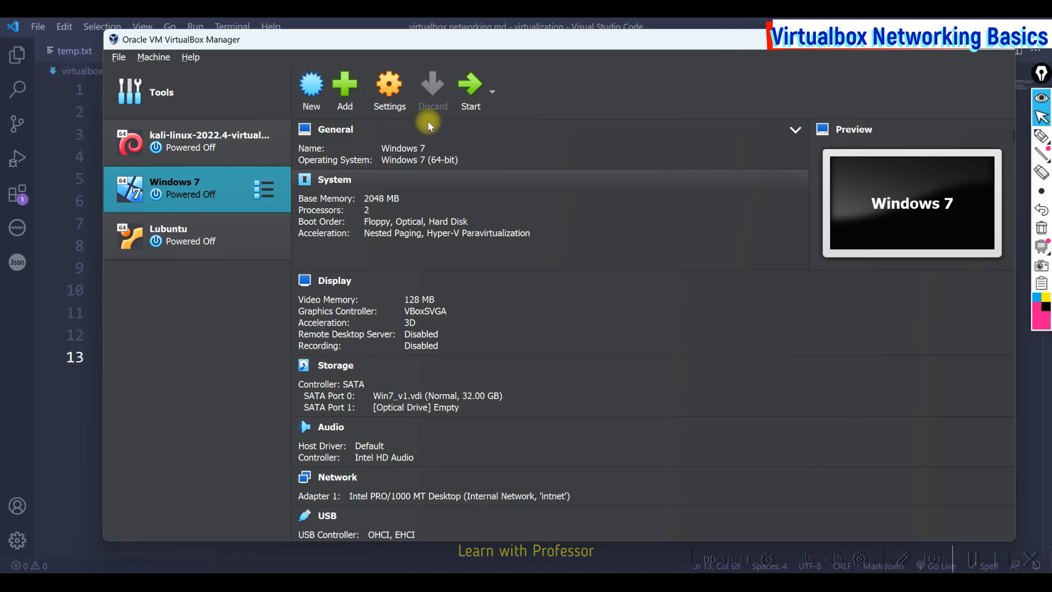
left_click(470, 91)
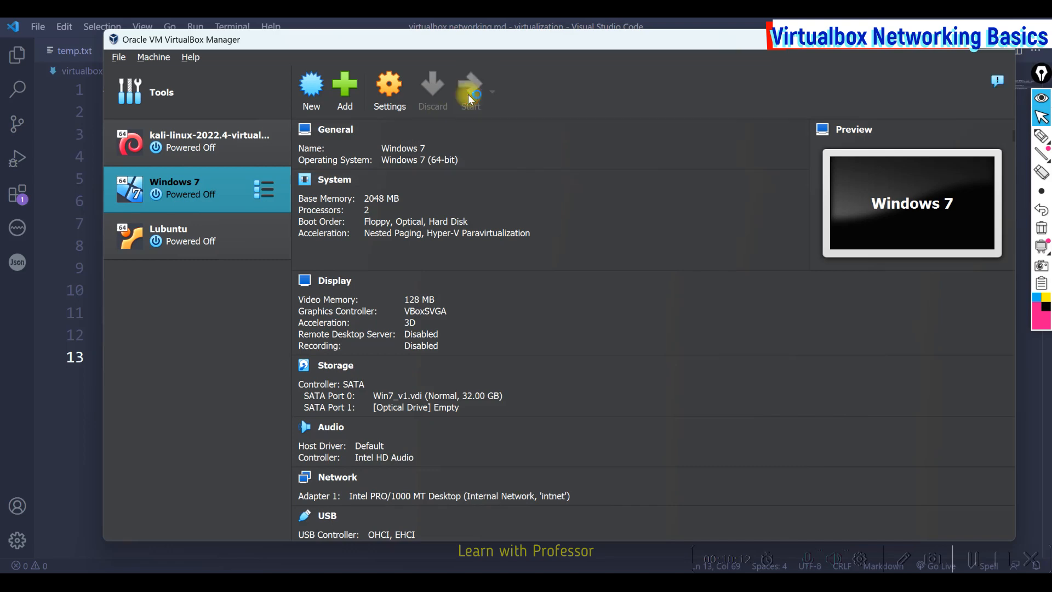
left_click(174, 233)
left_click(472, 90)
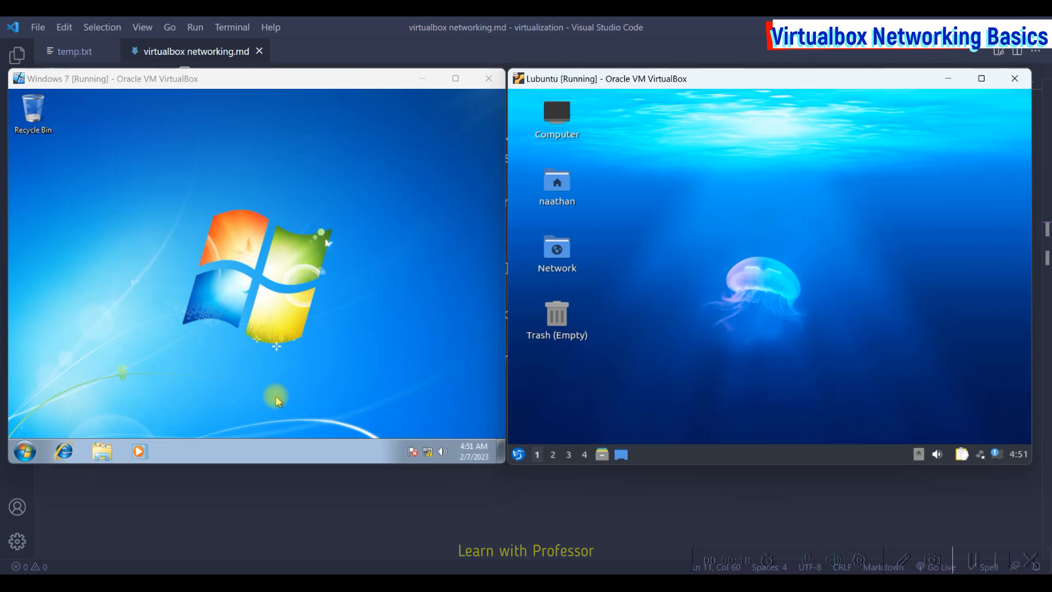
Step: In the Windows 7 guest, open the Internet Protocol Version 4 properties of the Local Area Connection adapter
right_click(425, 456)
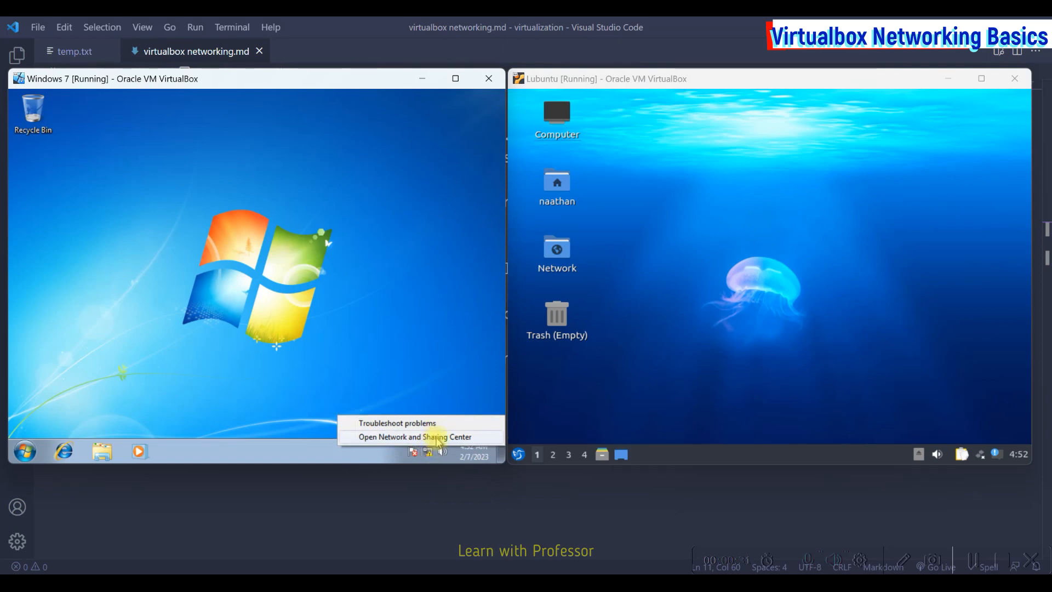
left_click(436, 437)
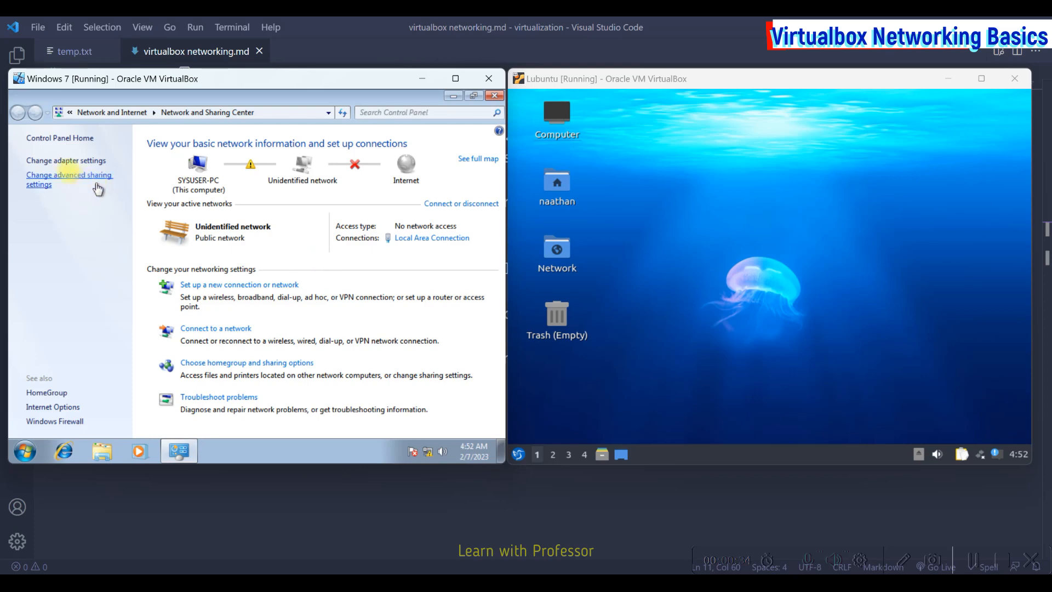
left_click(47, 160)
right_click(106, 172)
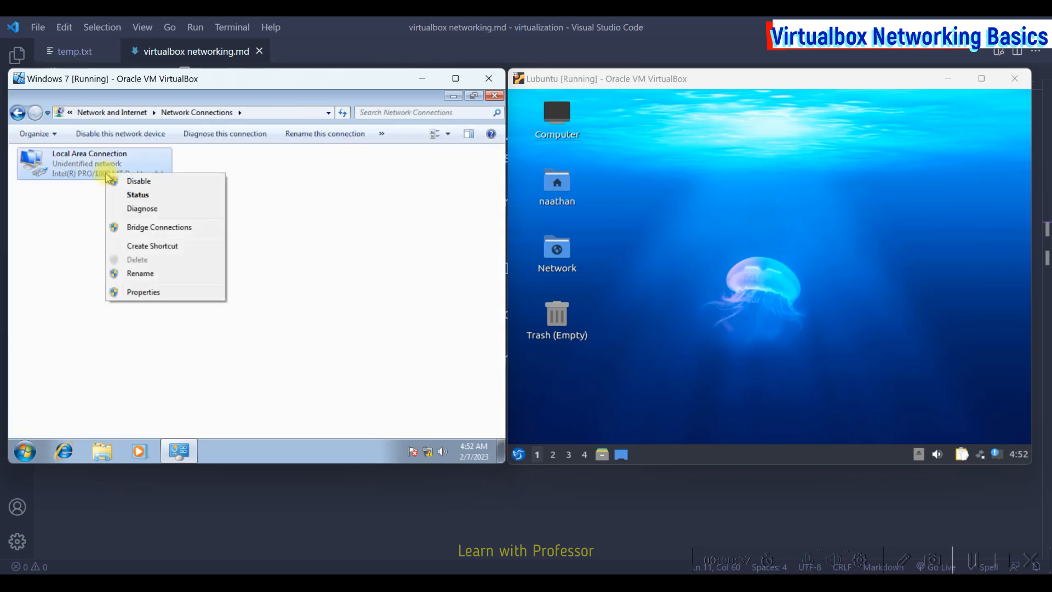
left_click(147, 292)
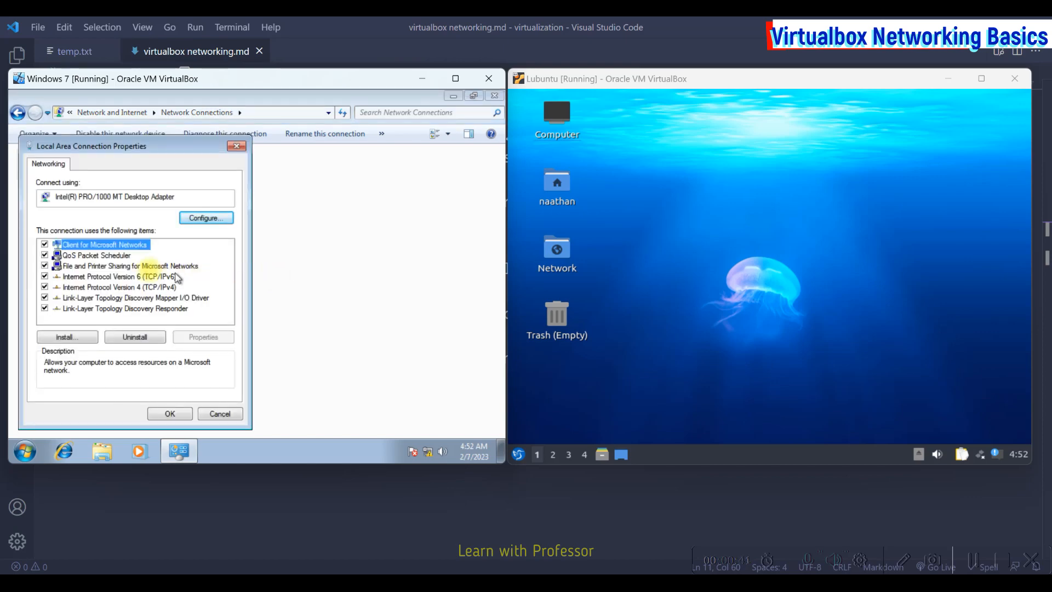
double_click(160, 288)
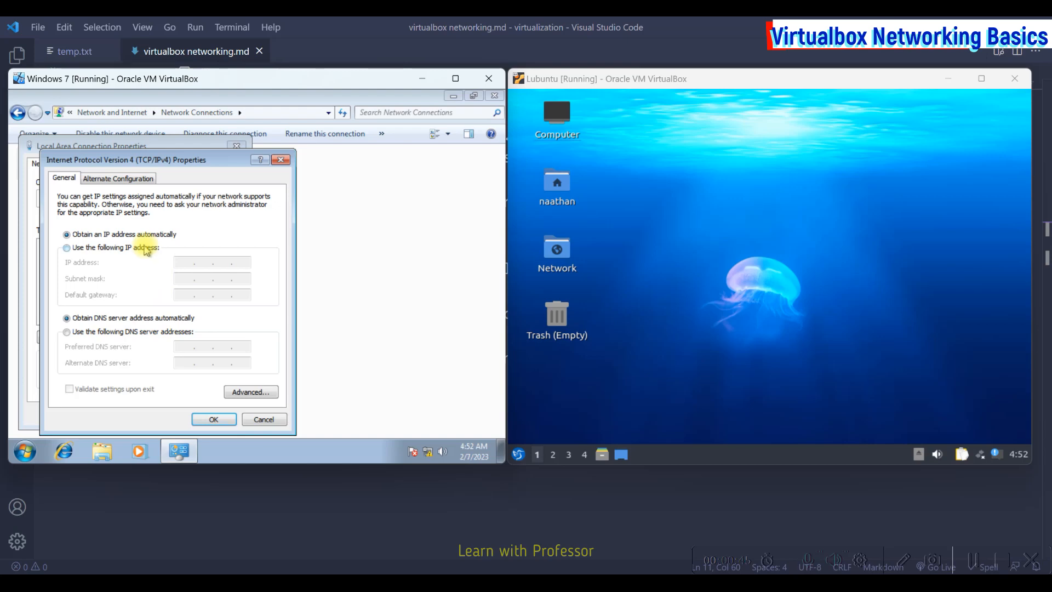
Step: Assign the static IP address 192.168.1.10 with subnet mask 255.255.255.0, confirm both property dialogs, and minimize the Network Connections window
left_click(147, 248)
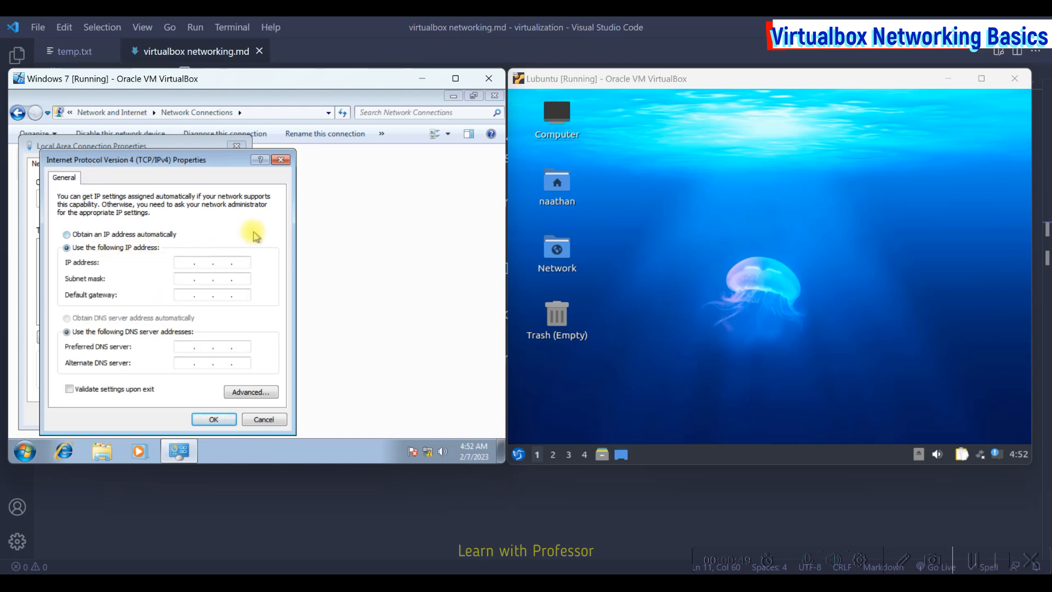
type("192.168.1.10")
left_click(183, 279)
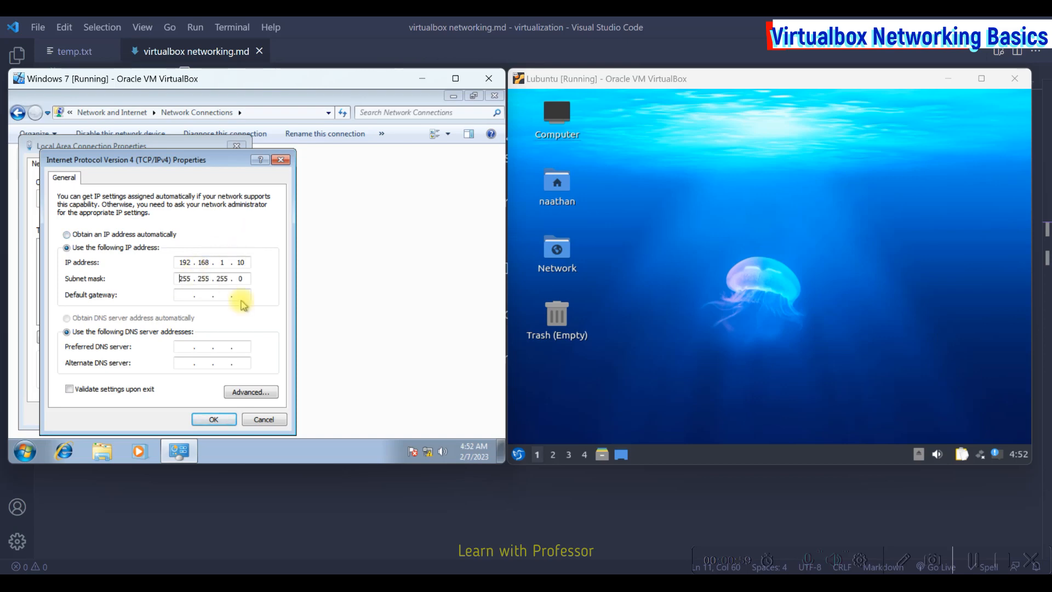
left_click(218, 418)
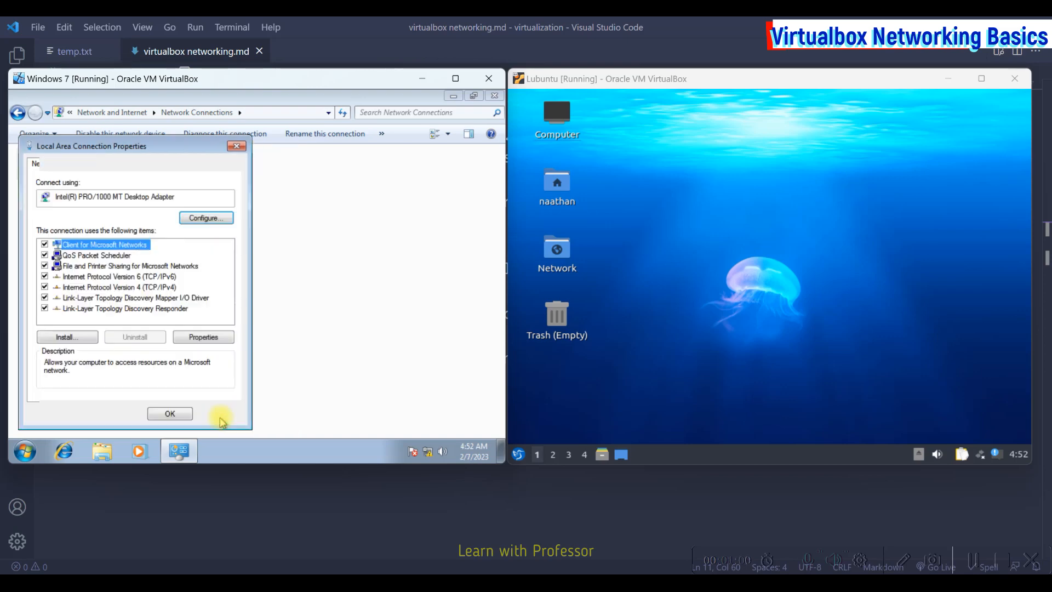
left_click(178, 417)
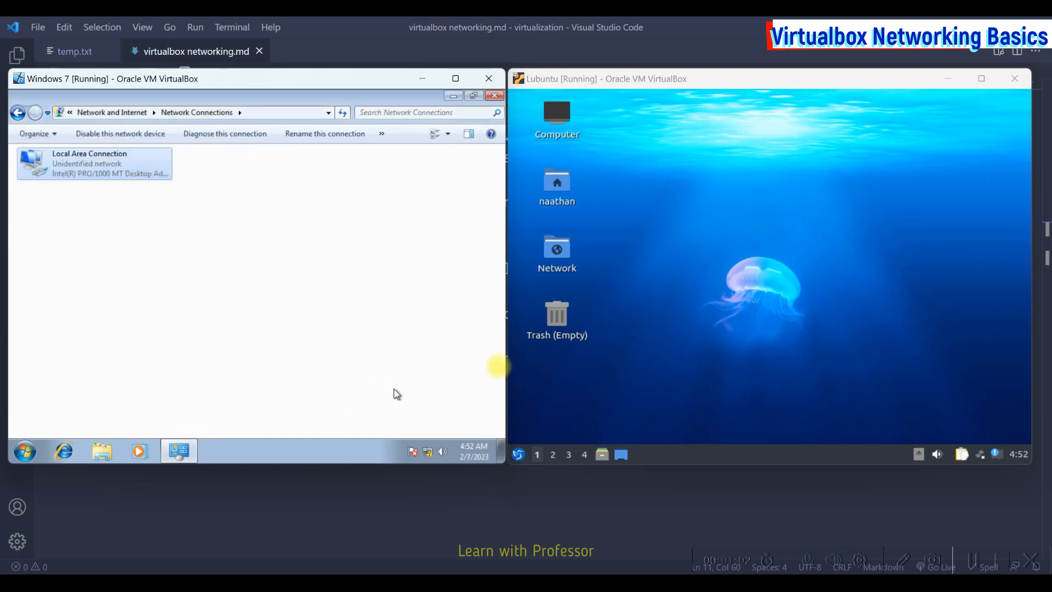
left_click(451, 95)
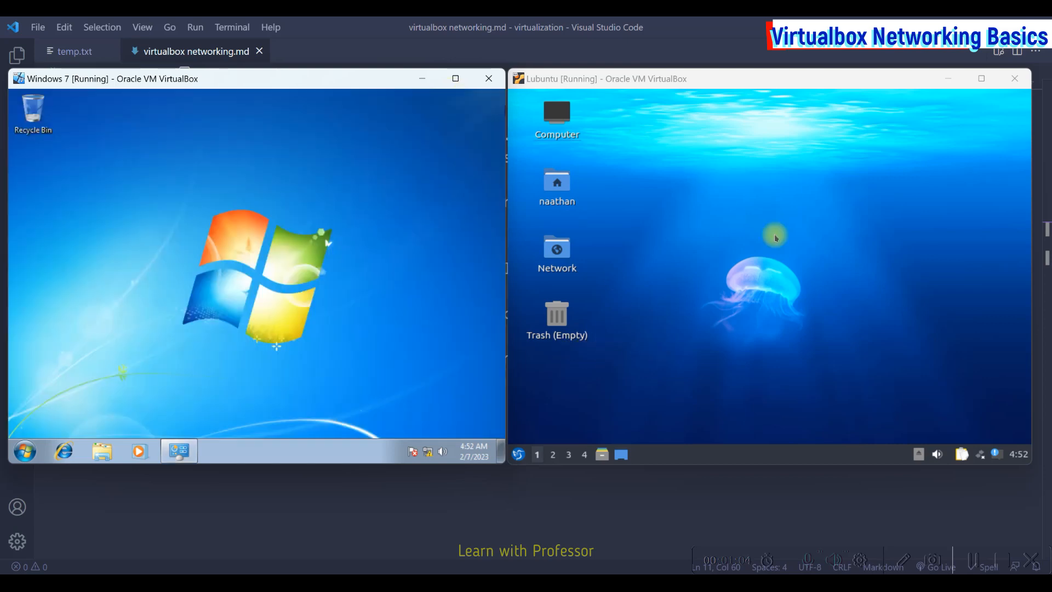
Step: In the Lubuntu guest, open Wired connection 1 for editing and choose the Manual method for IPv4
right_click(981, 461)
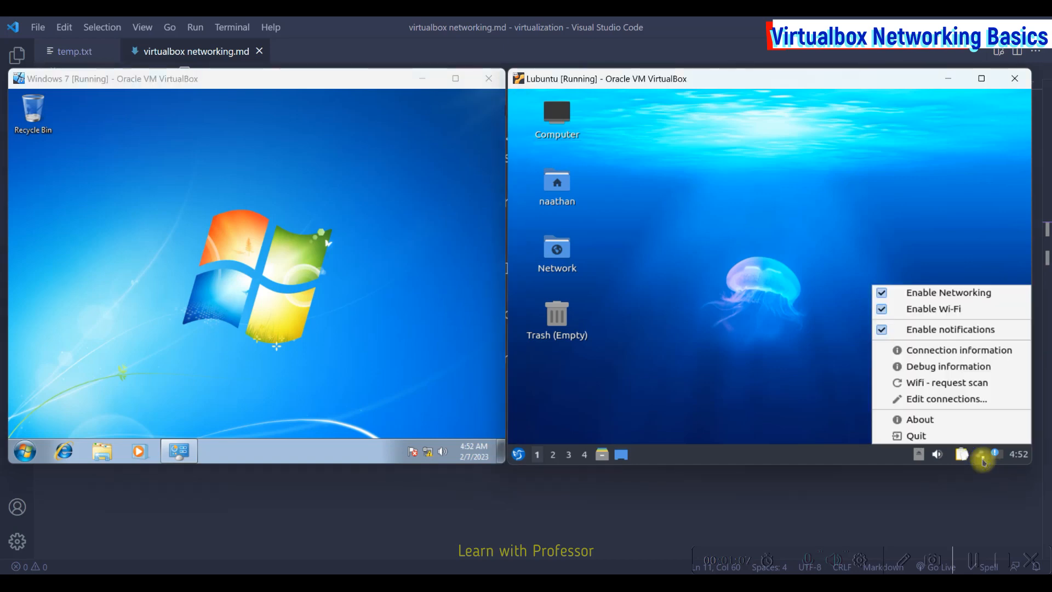
left_click(968, 406)
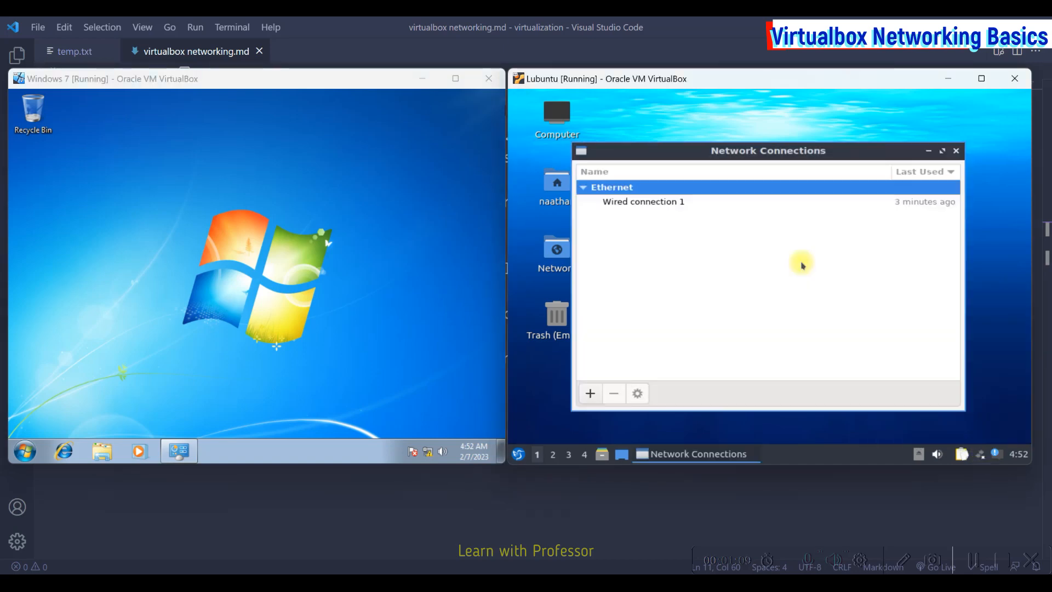
left_click(663, 204)
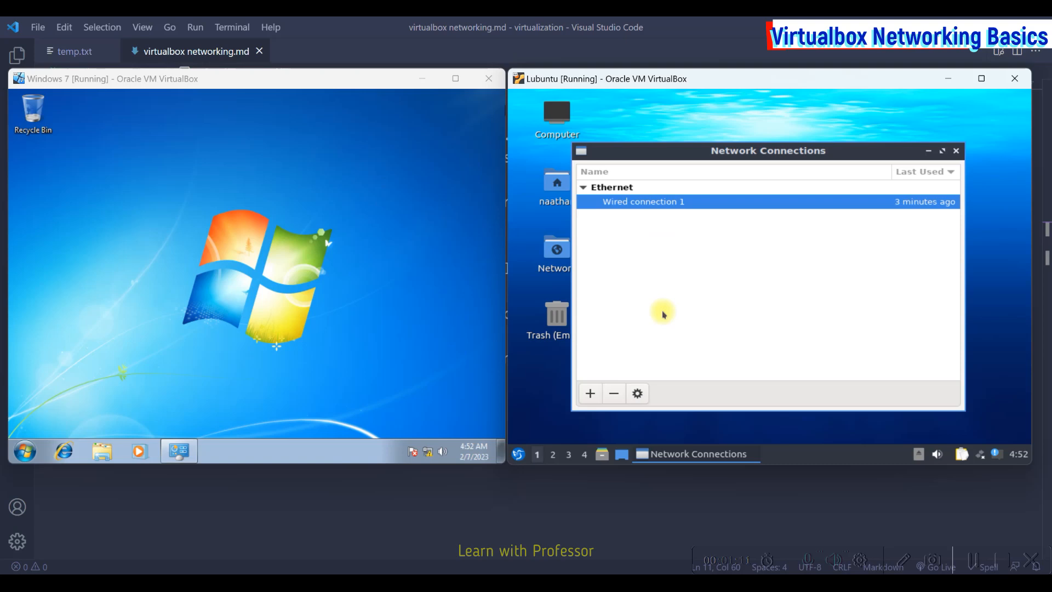
left_click(638, 394)
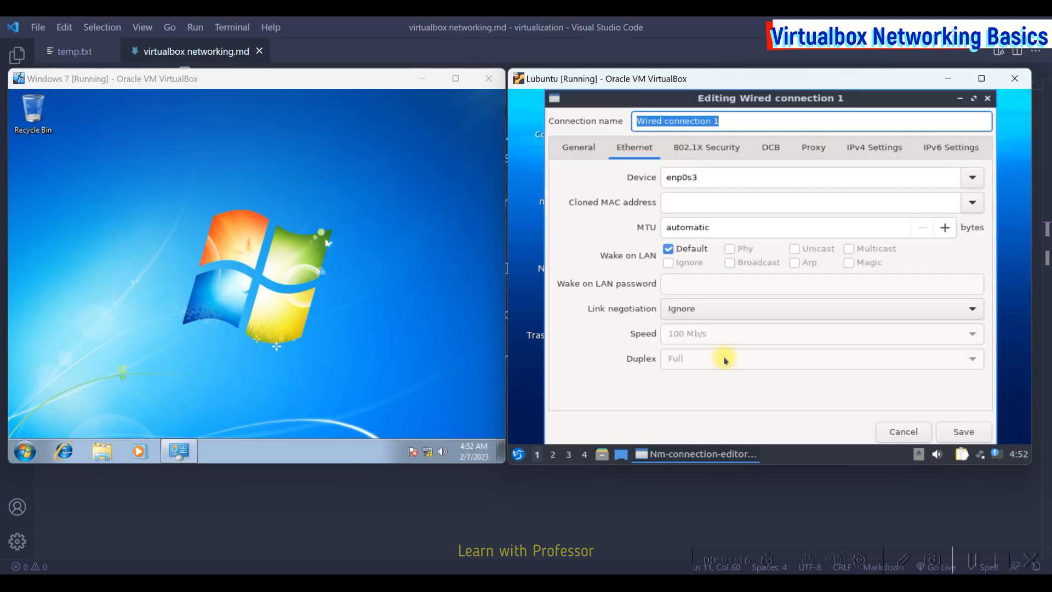
left_click(943, 149)
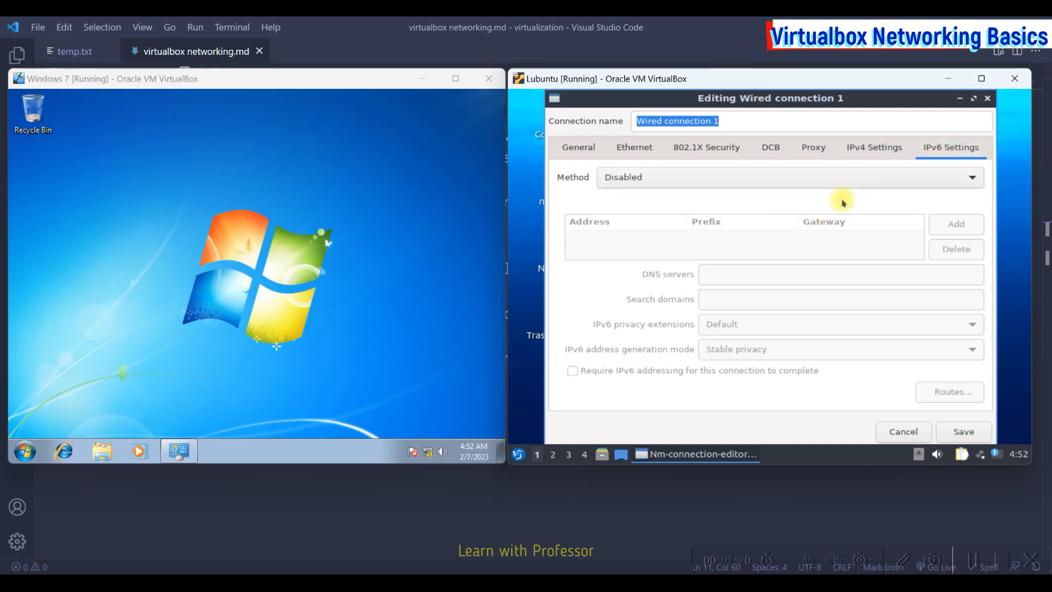
left_click(866, 154)
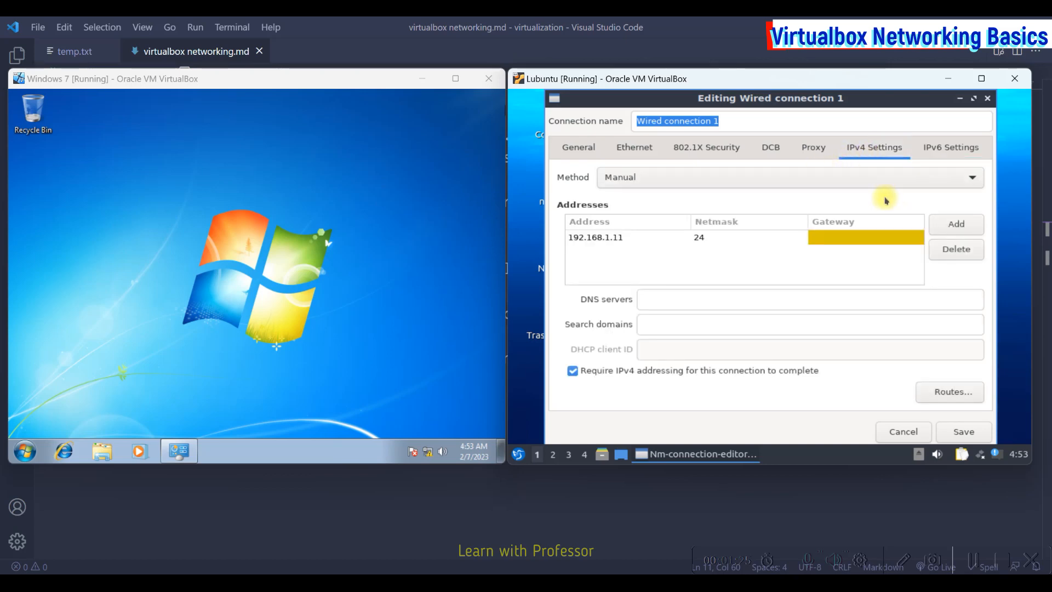
left_click(707, 186)
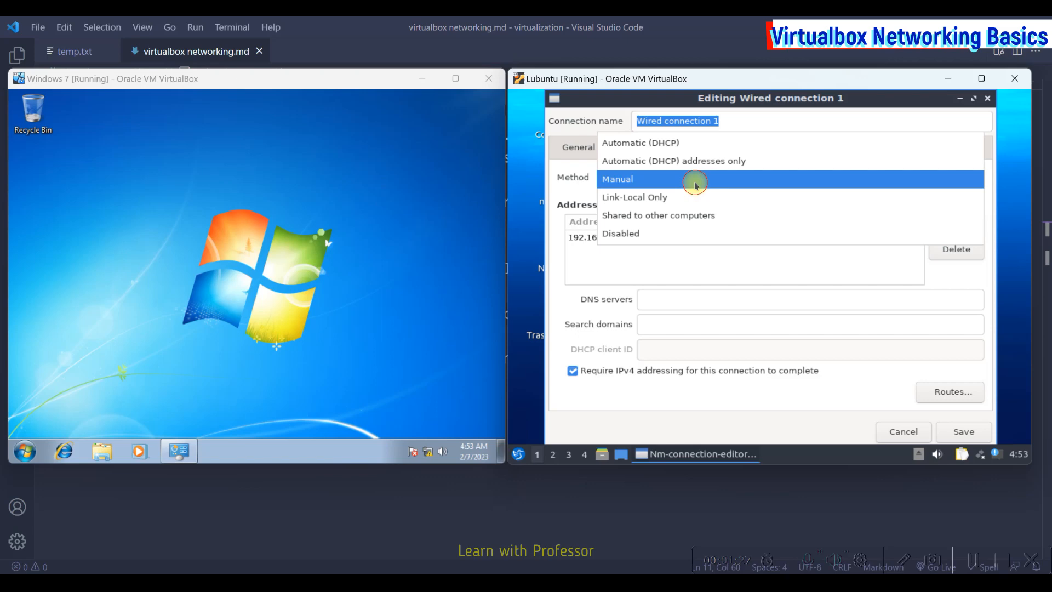
left_click(684, 176)
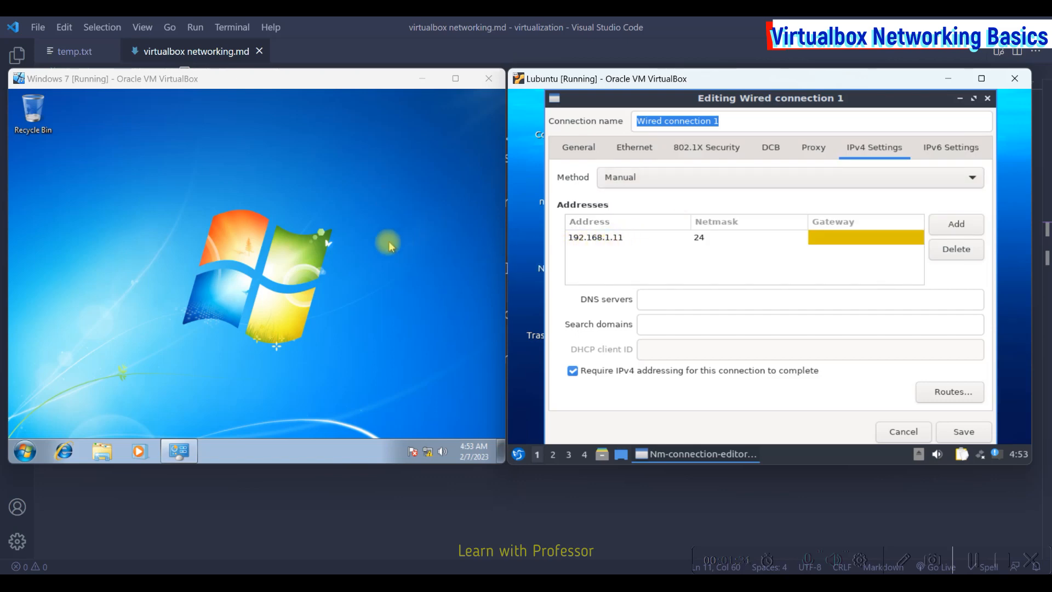
Step: Set the netmask of the 192.168.1.11 address entry to 255.255.255.0 and save the connection
left_click(741, 239)
key("BackSpace")
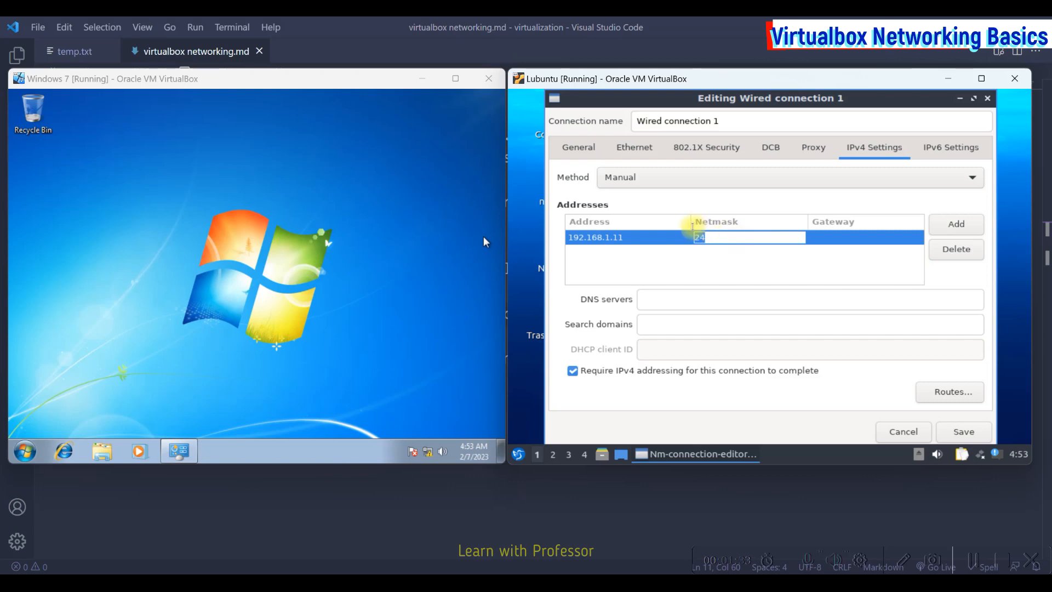
type("255.255")
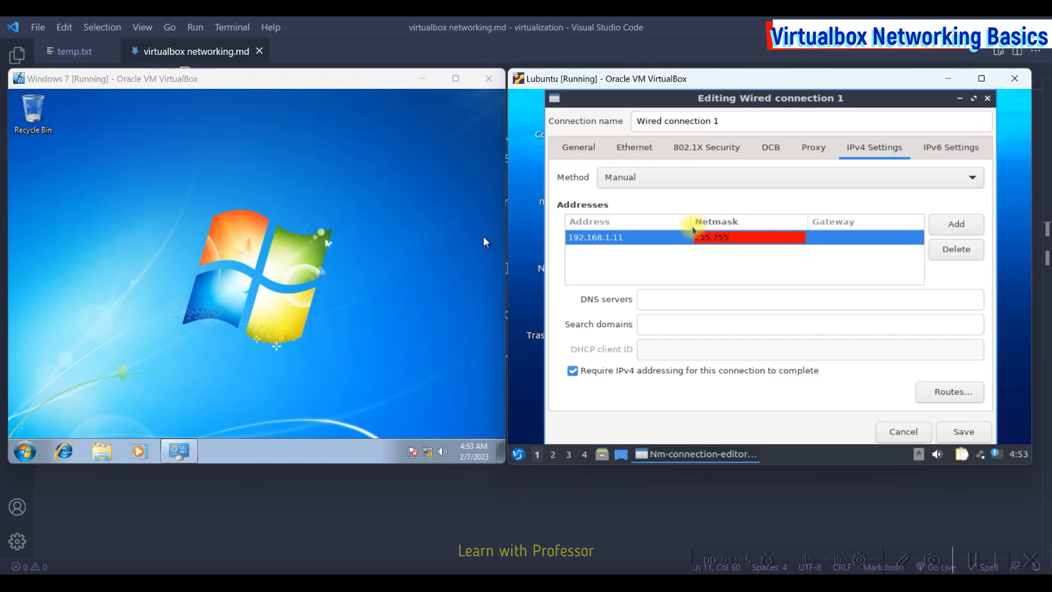
type(".255.0")
left_click(737, 267)
left_click(963, 430)
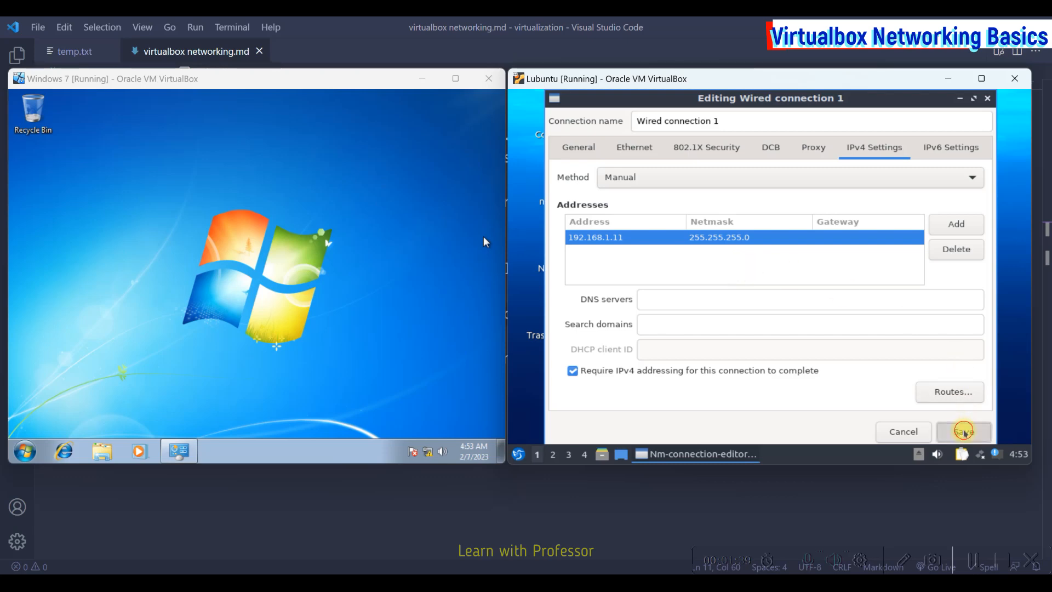
Step: Connect Lubuntu through Wired connection 1 and dismiss the network notification
left_click(979, 453)
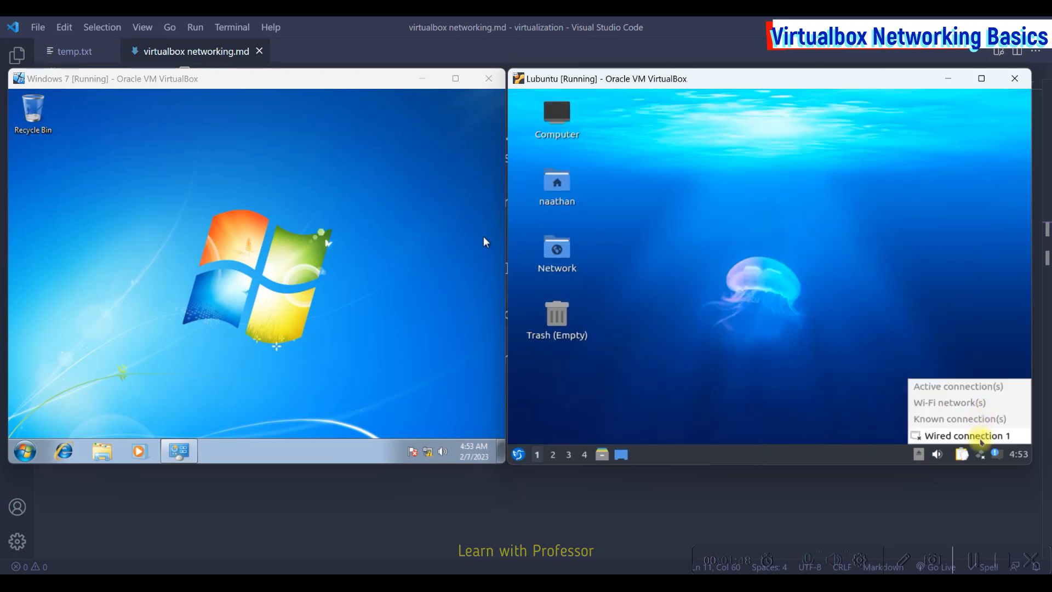
left_click(980, 437)
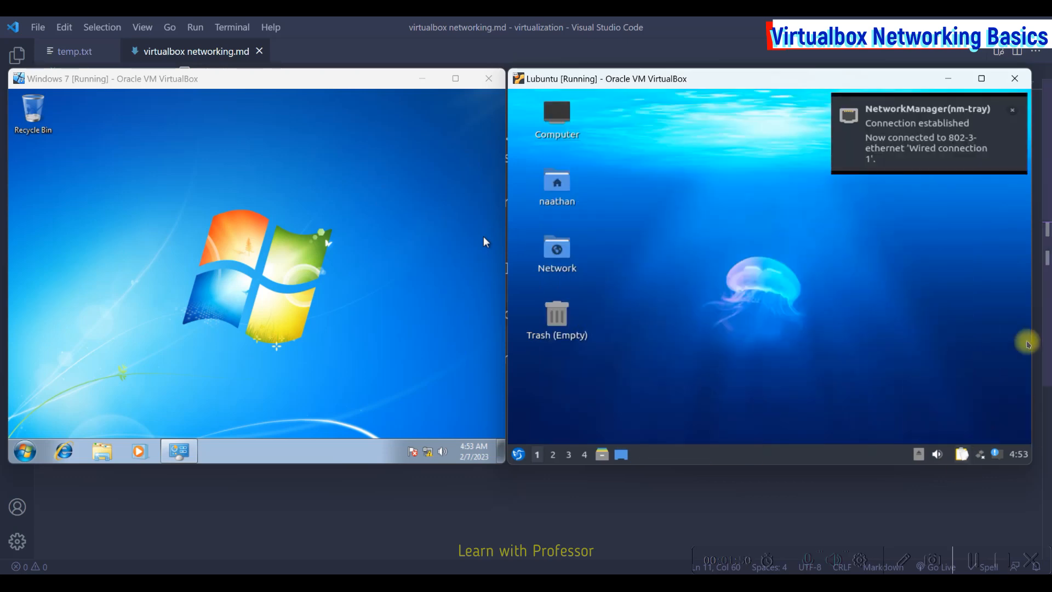
left_click(1012, 111)
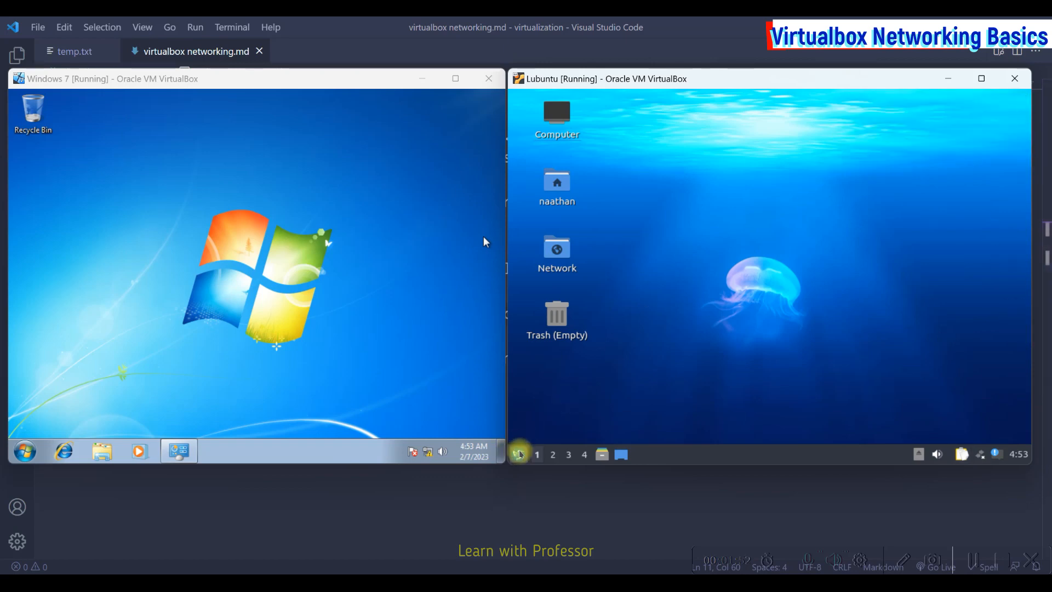
Step: Open a terminal in Lubuntu and run ifconfig to check its IP address
left_click(517, 454)
mouse_move(584, 337)
left_click(671, 388)
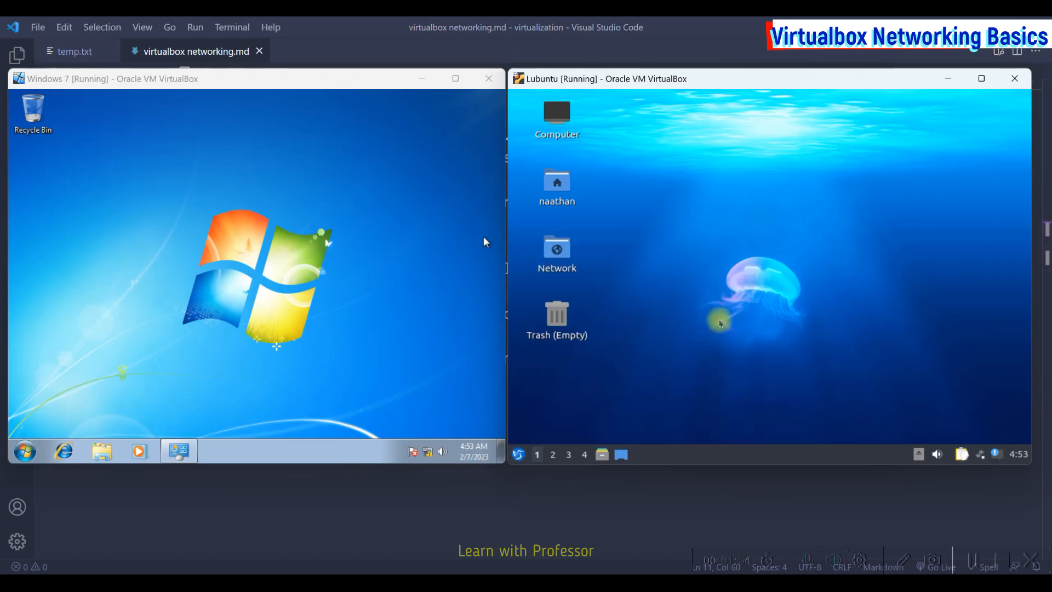
key("Up")
key("Up")
key("Up")
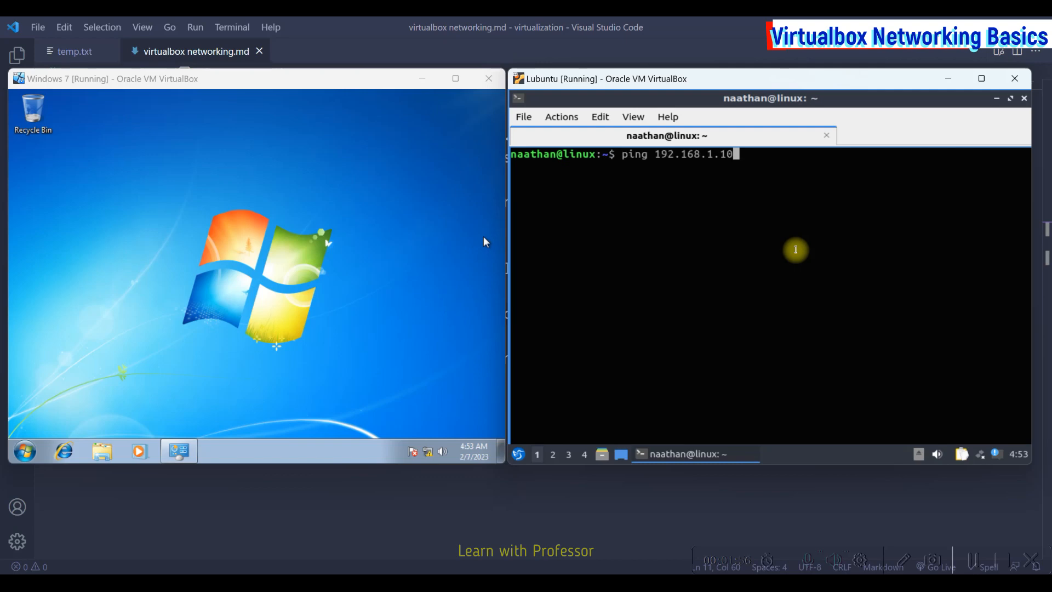
key("Return")
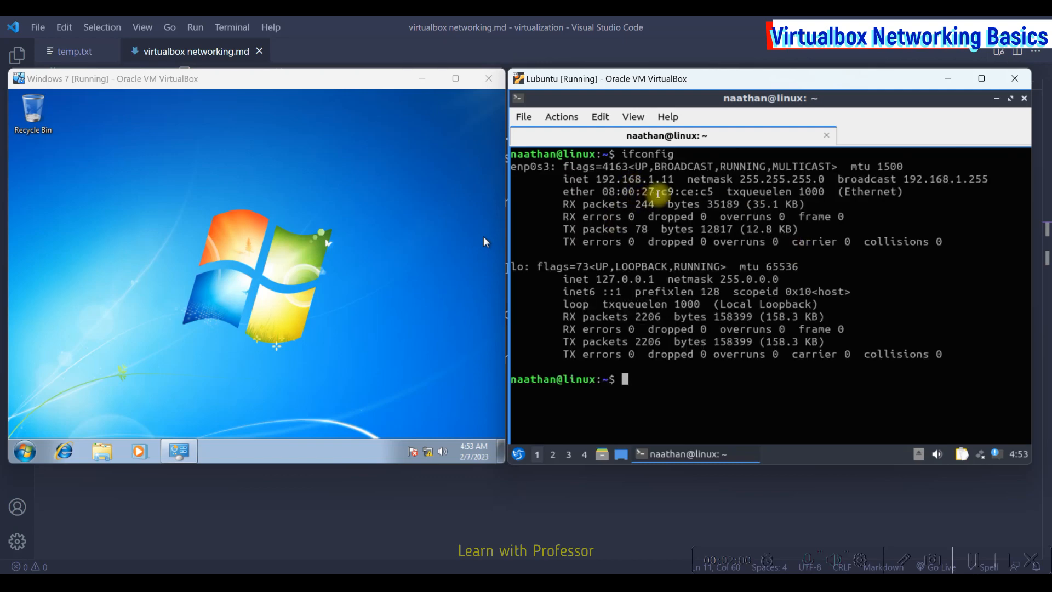
Step: Open a command prompt in the Windows 7 guest and run ipconfig to check its IP address
left_click(27, 452)
type("cmd")
key("Return")
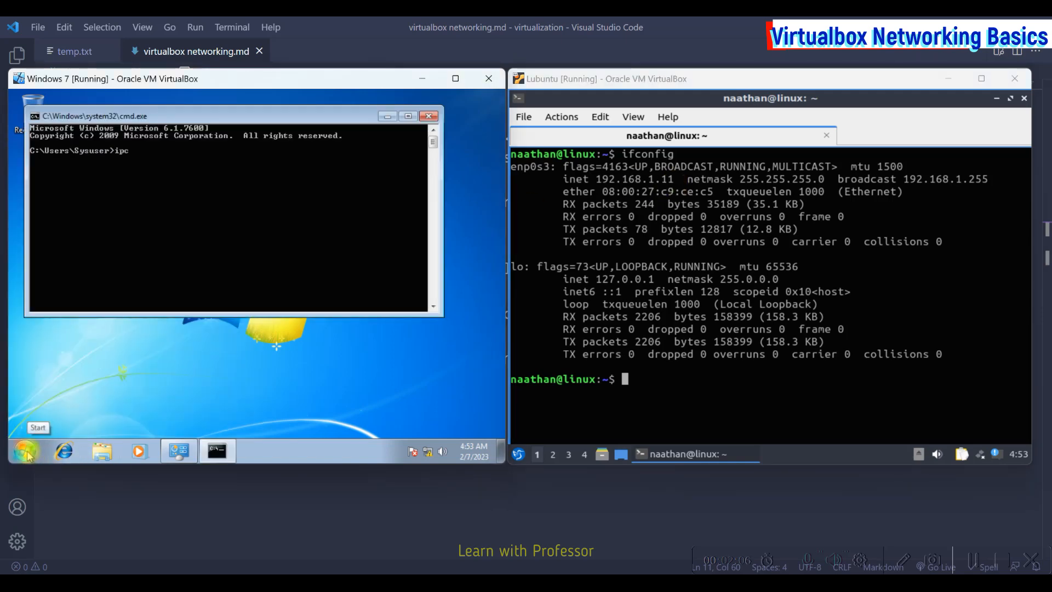
type("ipconfig")
key("Return")
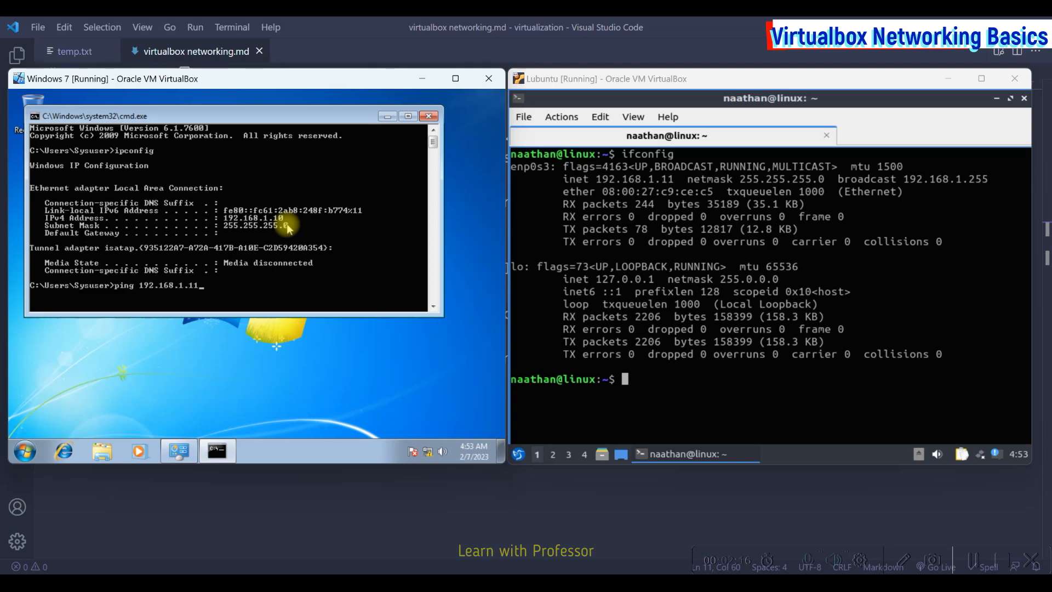
Step: Ping 192.168.1.11 from the Windows 7 command prompt, and ping 192.168.1.10 from the Lubuntu terminal until stopped manually
key("Return")
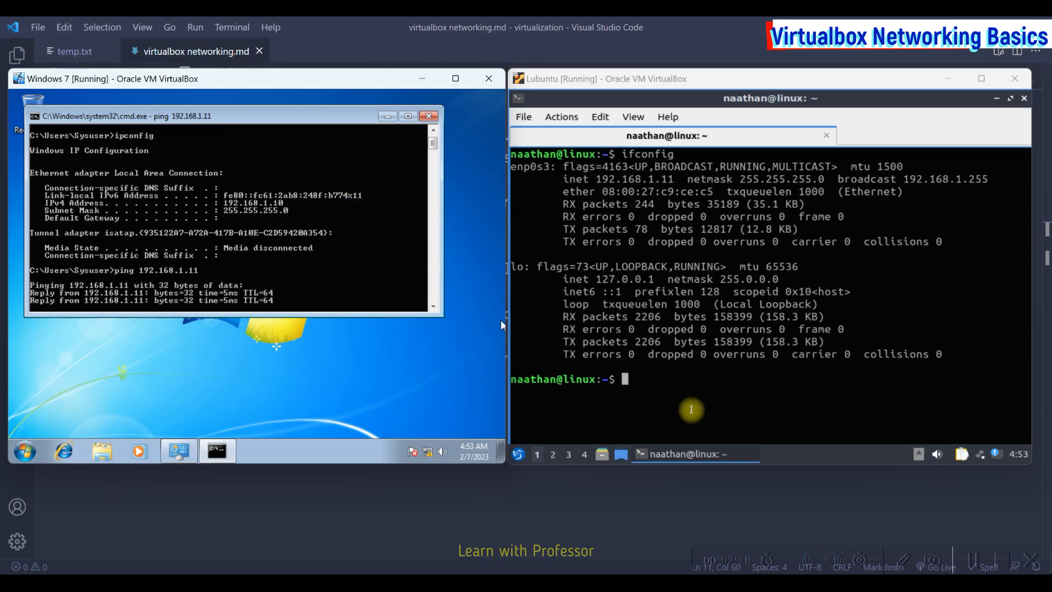
left_click(691, 409)
type("ping ")
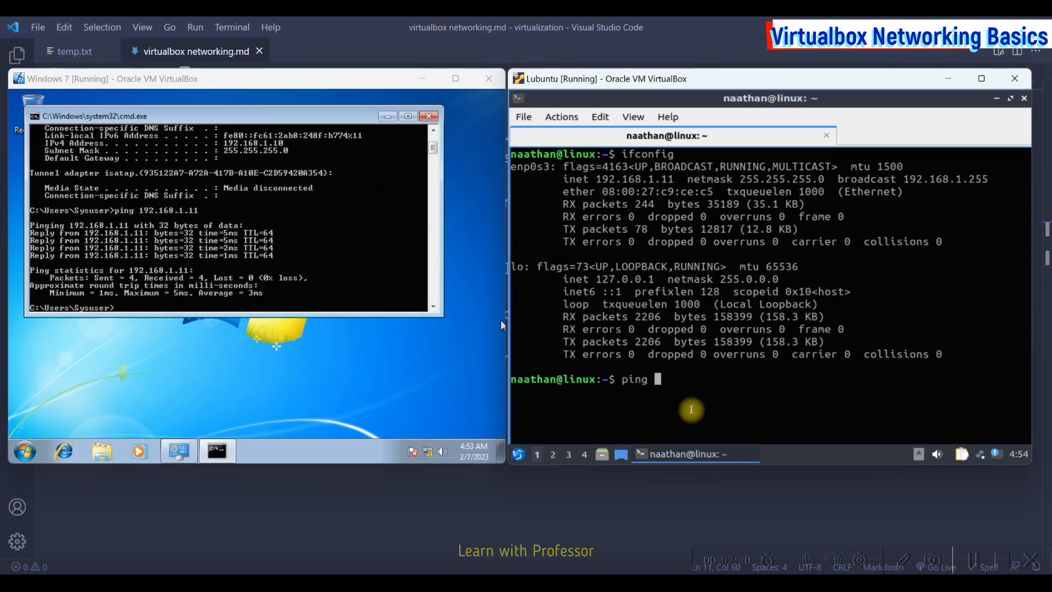
type("192.168.1.10")
key("Return")
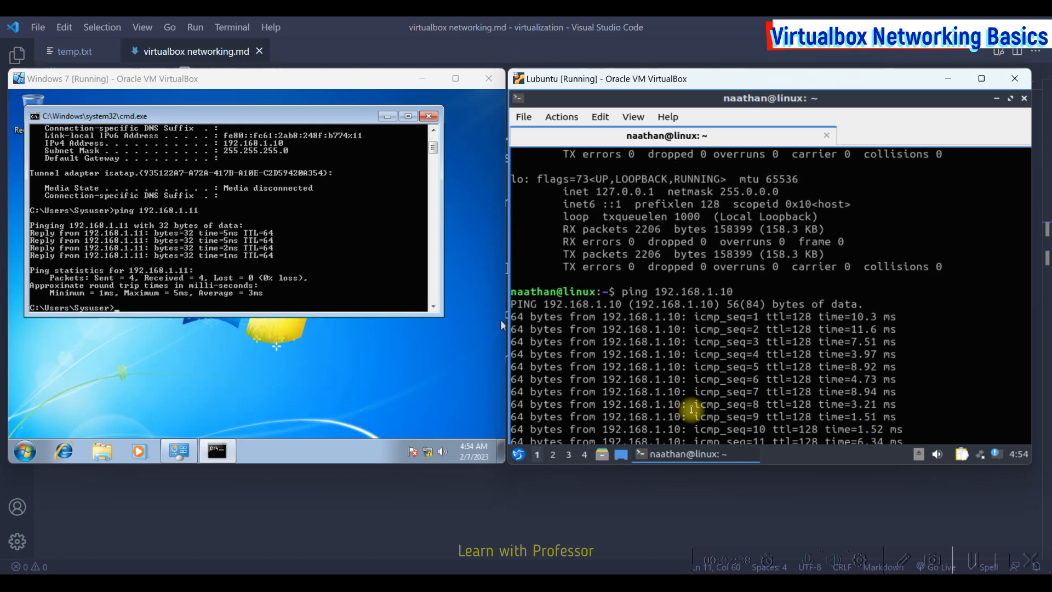
key("ctrl+c")
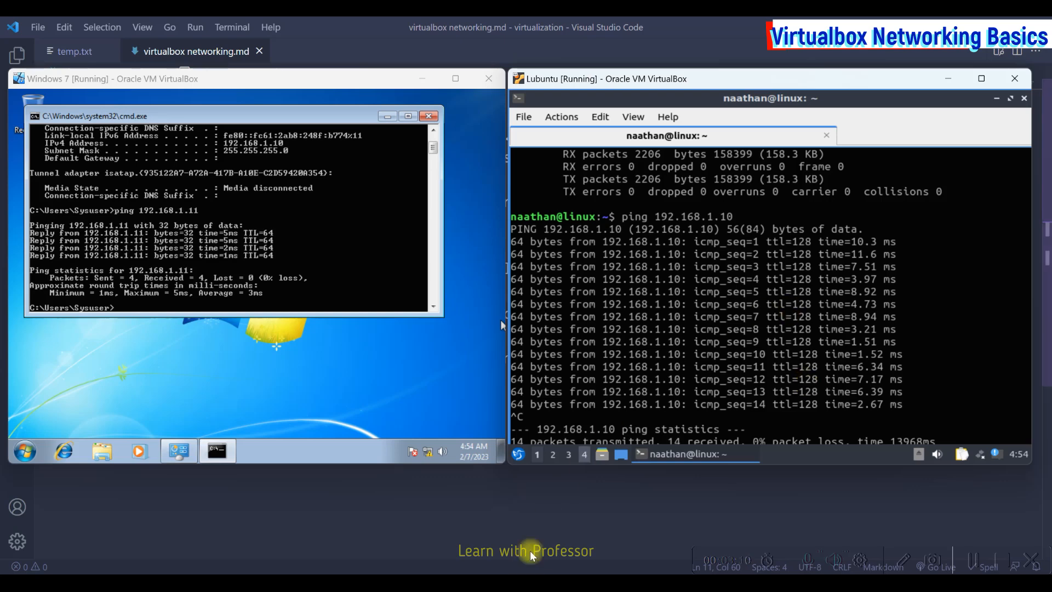
Step: Switch to the networking notes in Visual Studio Code and review the Host Only Network description, highlighting the word Host
left_click(532, 505)
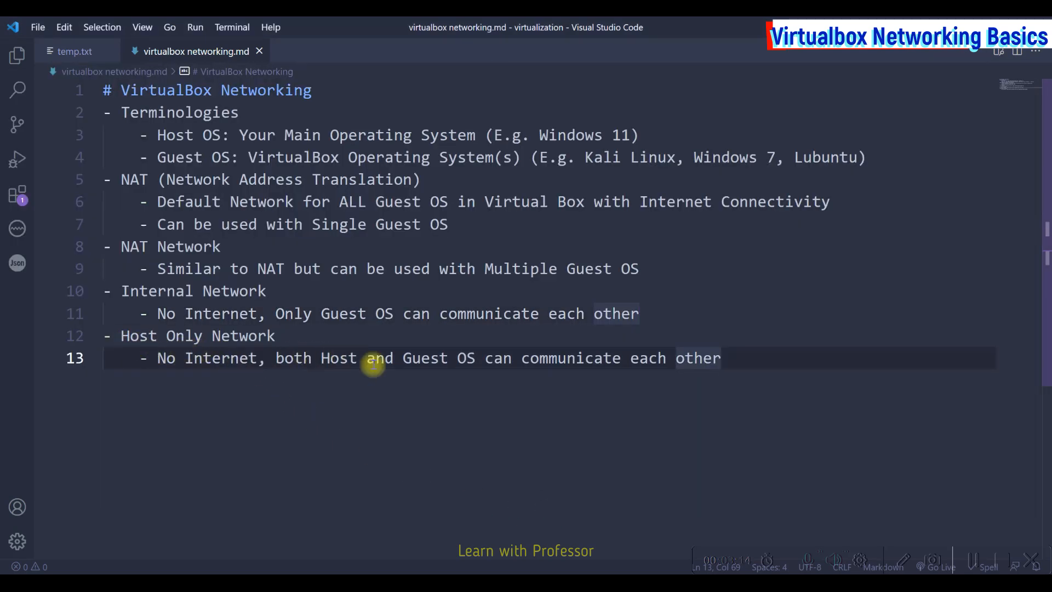
left_click(671, 582)
left_click(610, 547)
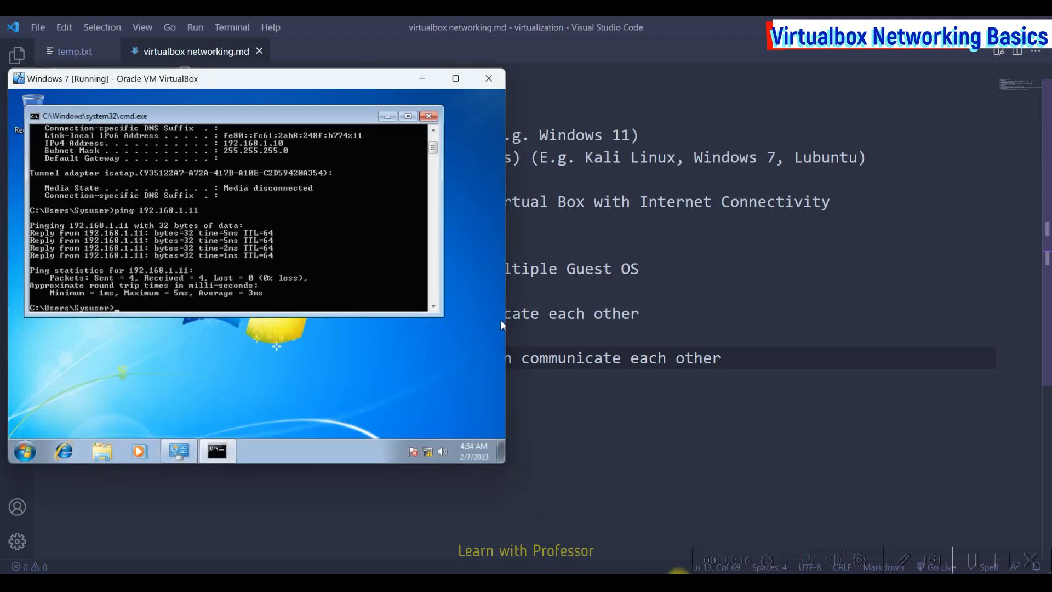
left_click(673, 582)
mouse_move(672, 582)
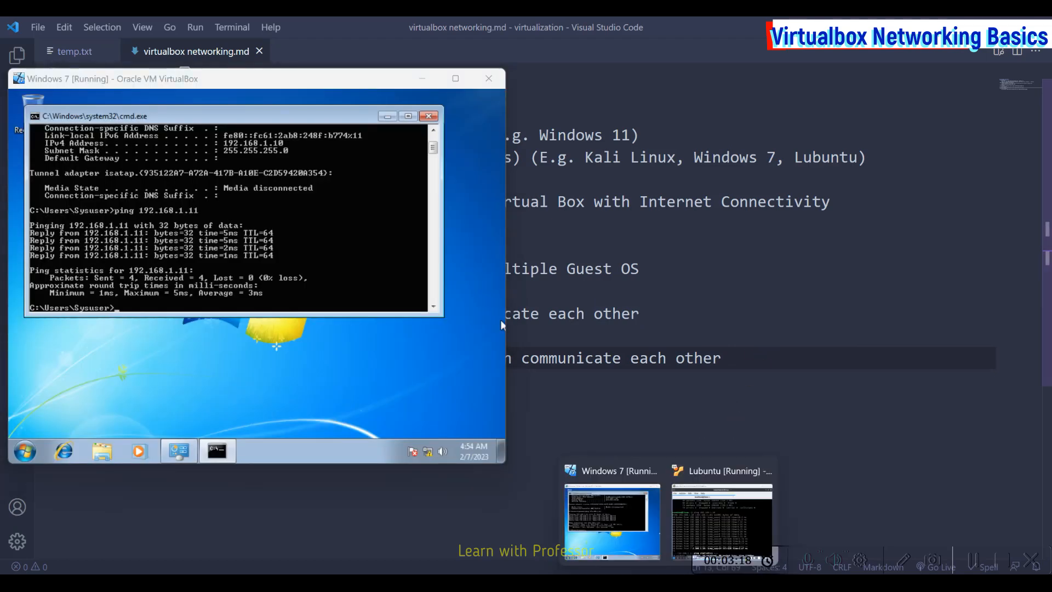
left_click(705, 534)
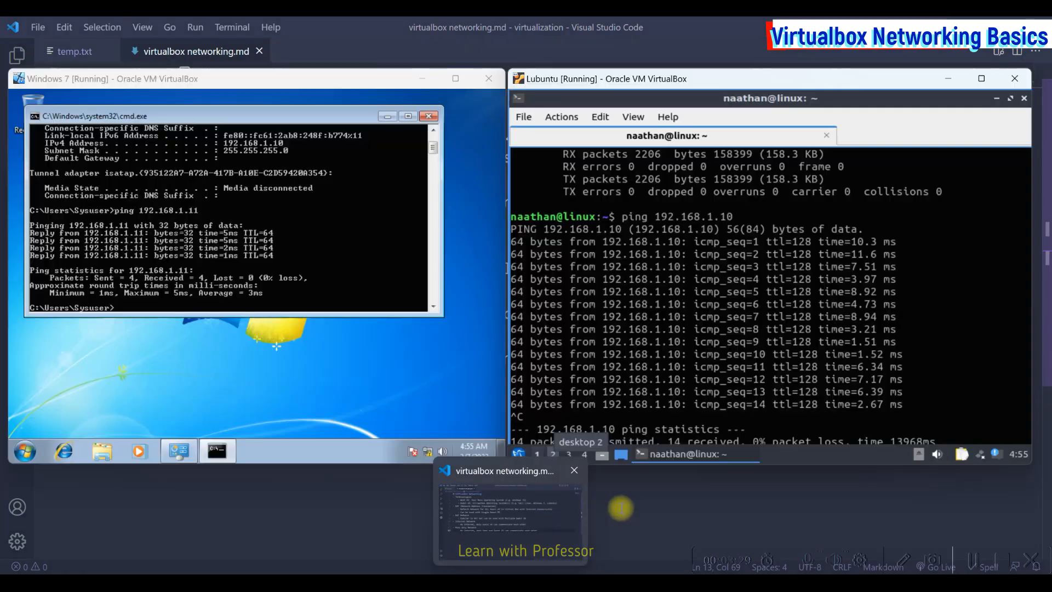
left_click(620, 507)
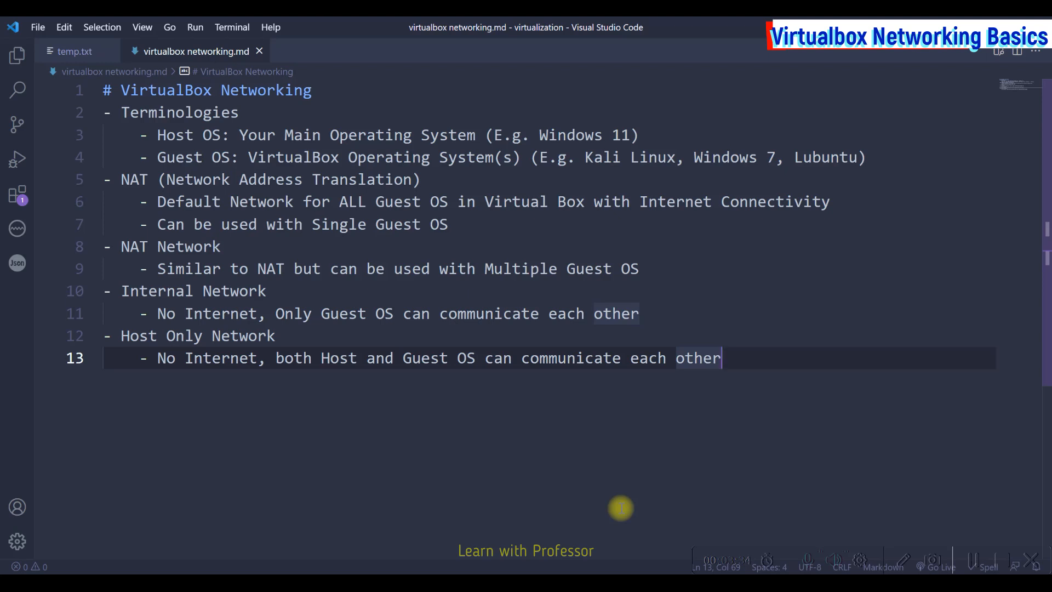
left_click_drag(359, 359, 321, 359)
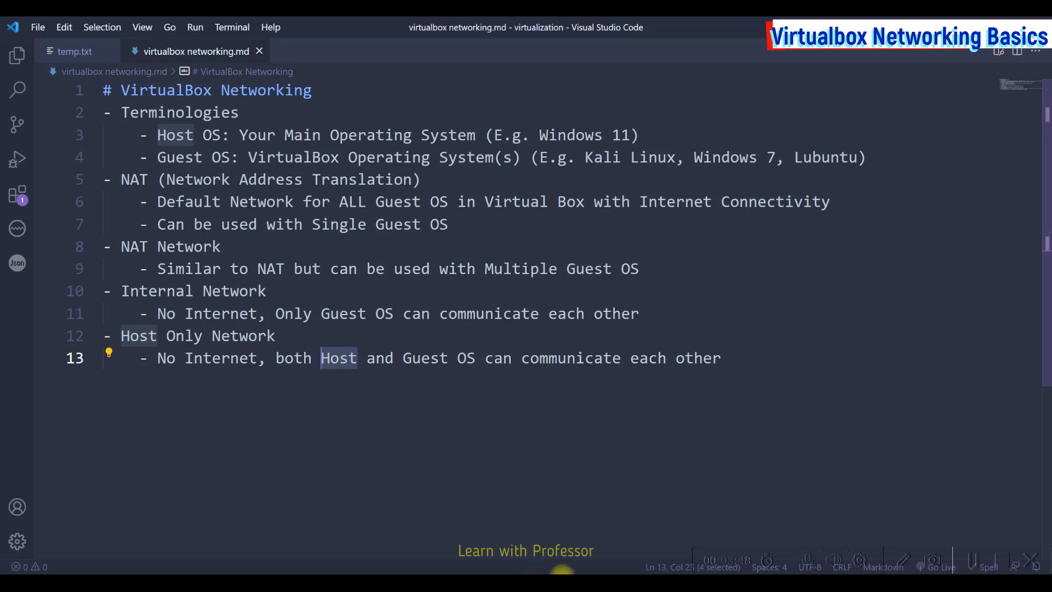
Step: Switch to VirtualBox Manager and create a host-only network in the network tools
key("alt+Tab")
left_click(52, 87)
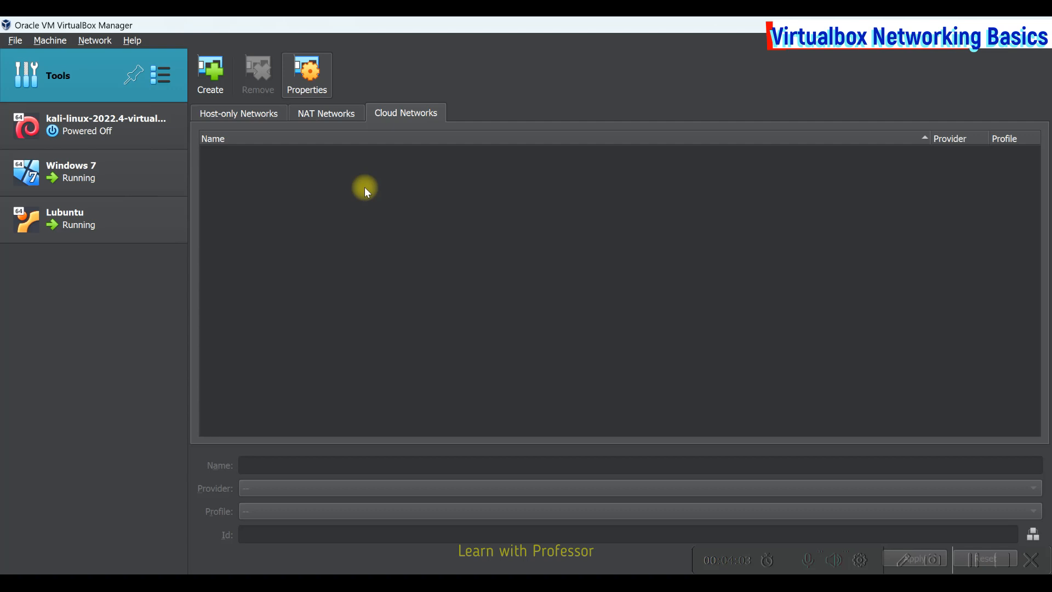
left_click(342, 118)
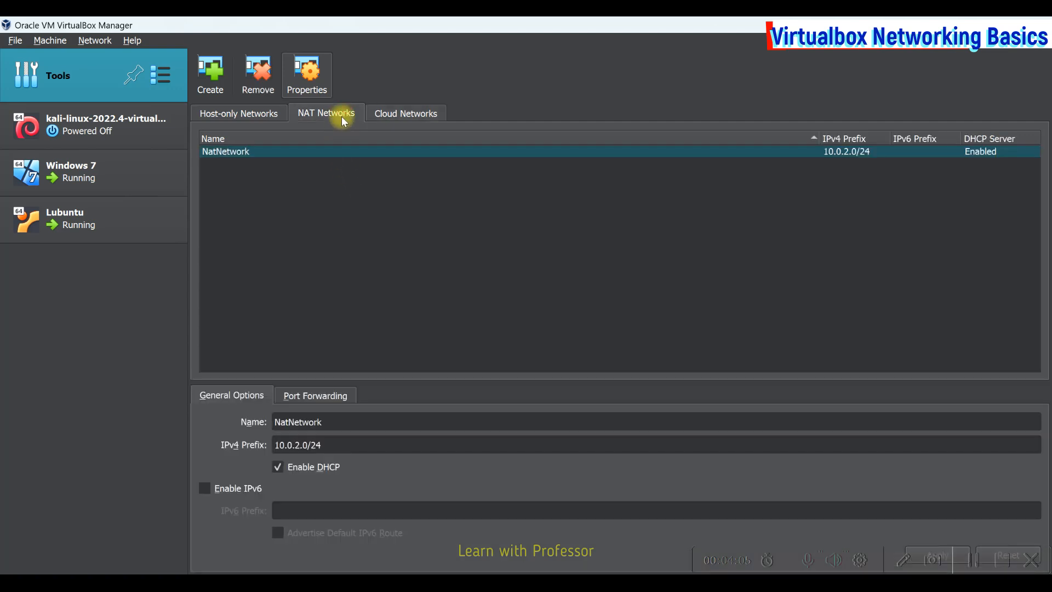
left_click(263, 114)
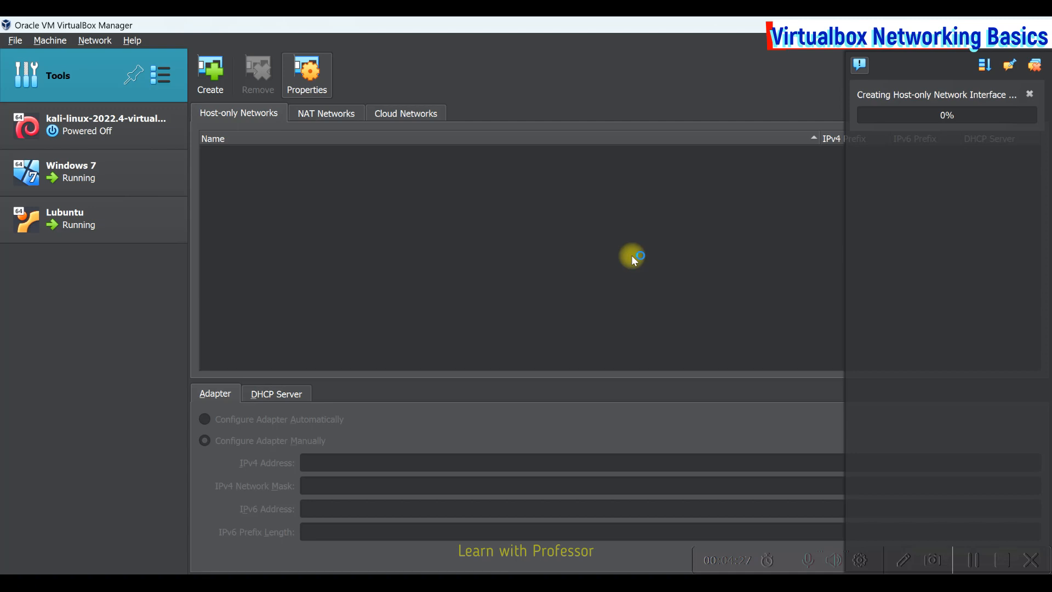
left_click(340, 115)
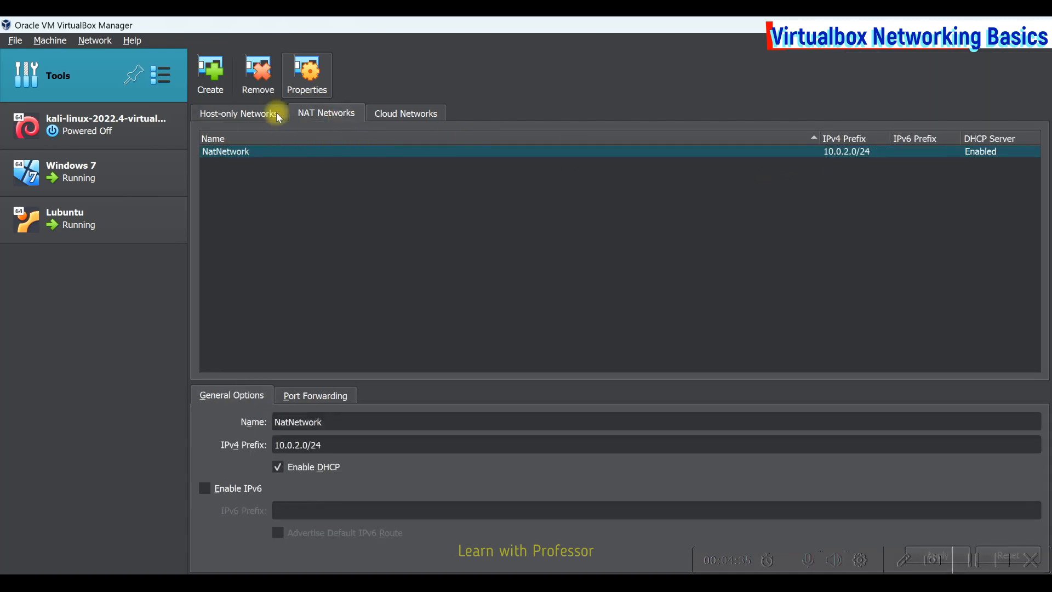
left_click(241, 113)
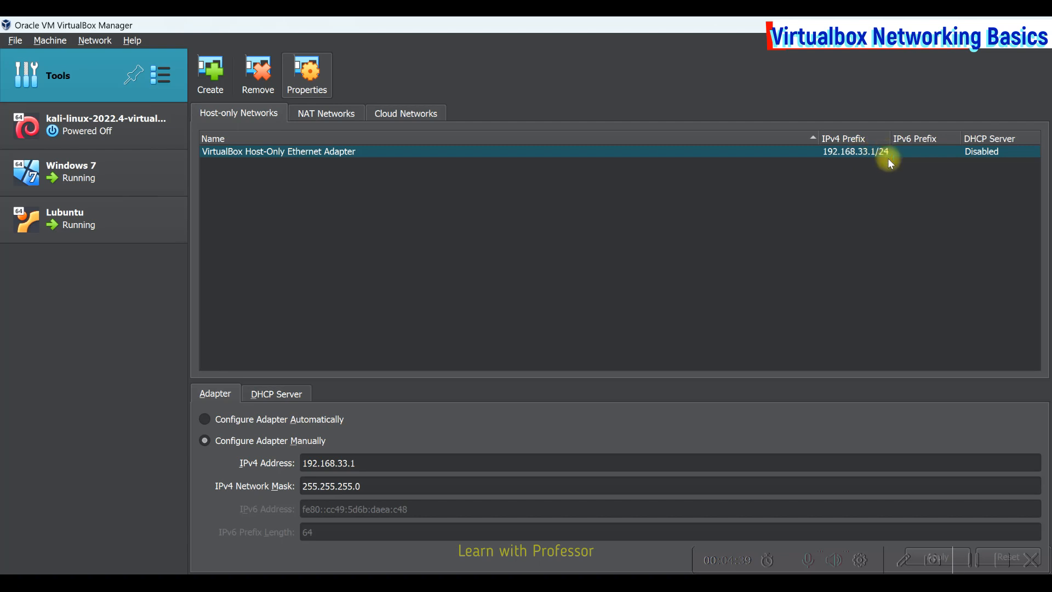
Step: Enable the DHCP server for the VirtualBox Host-Only Ethernet Adapter and apply the change
left_click(285, 393)
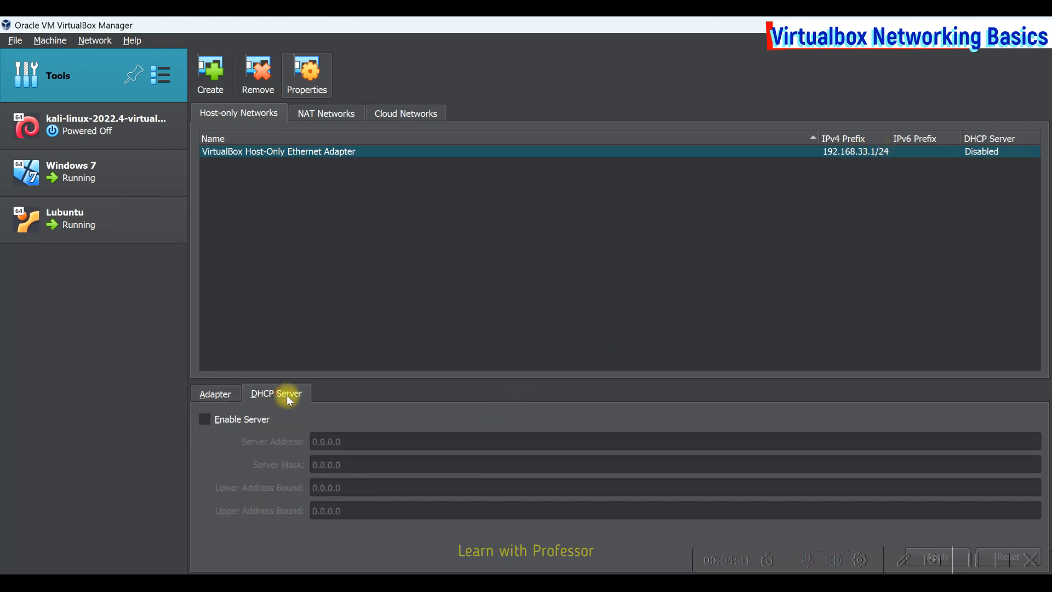
left_click(261, 421)
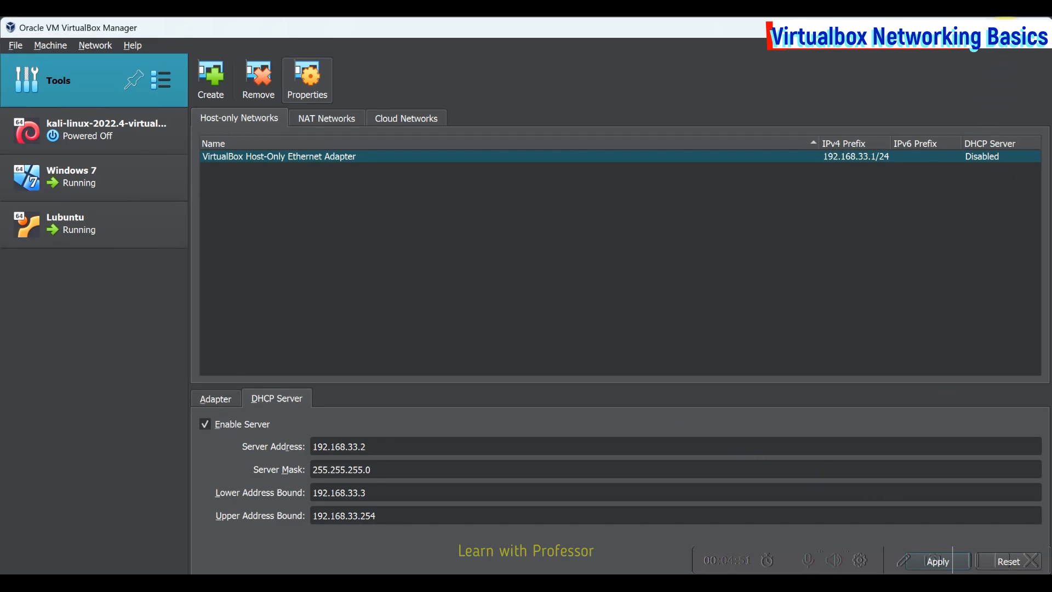
left_click_drag(3, 19, 229, 83)
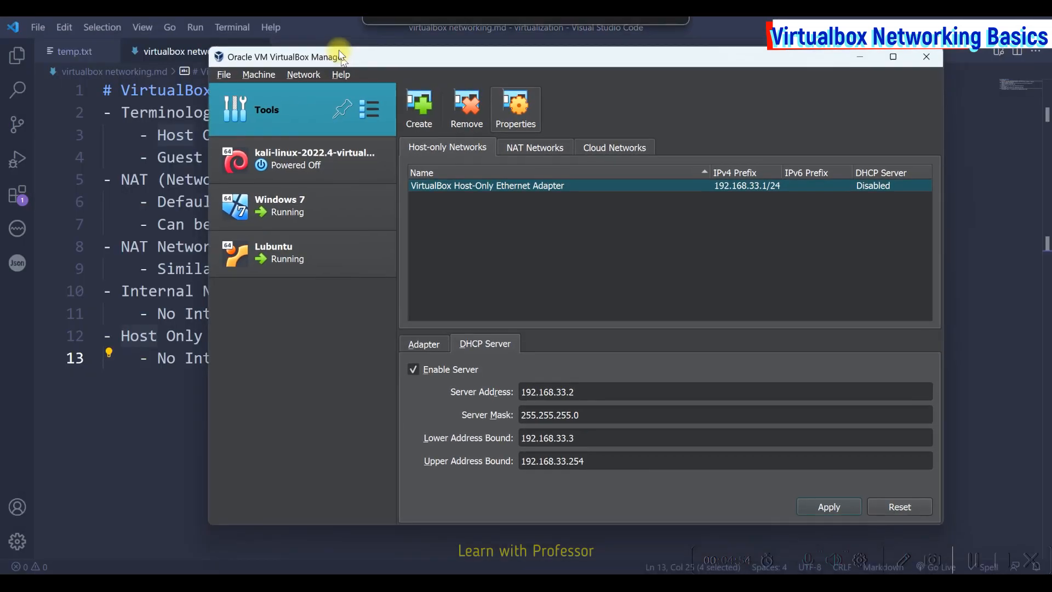
left_click(826, 500)
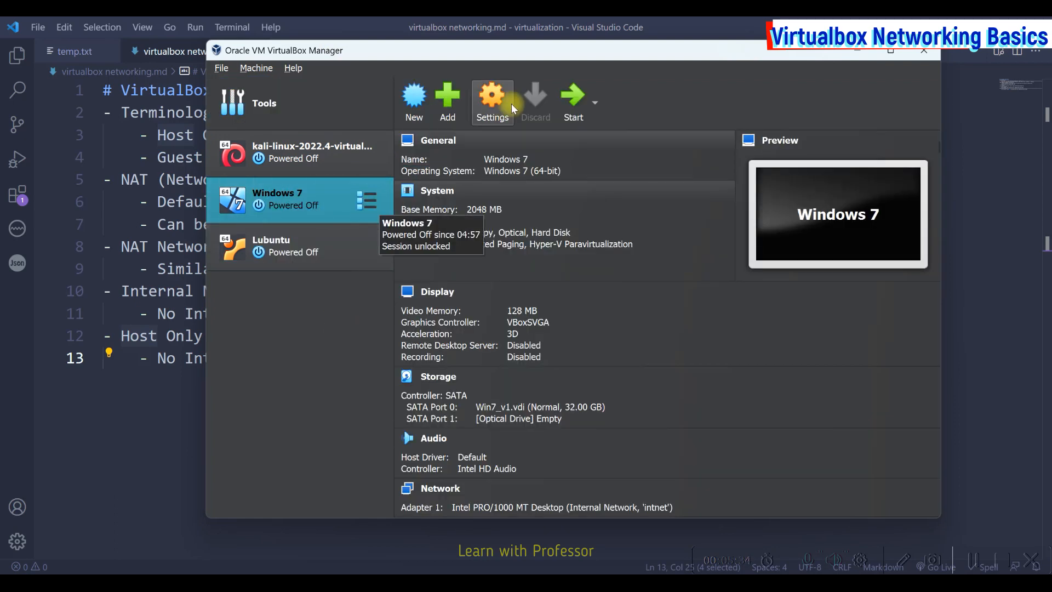
Step: Attach Adapter 1 of the Windows 7 virtual machine to the Host-only Adapter and save its settings
left_click(492, 101)
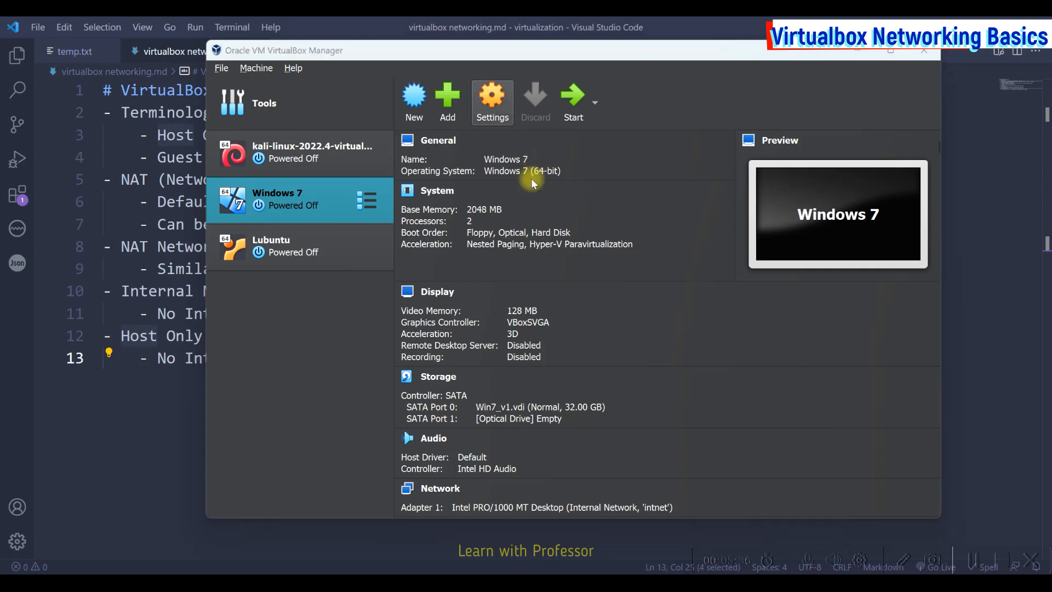
left_click(535, 207)
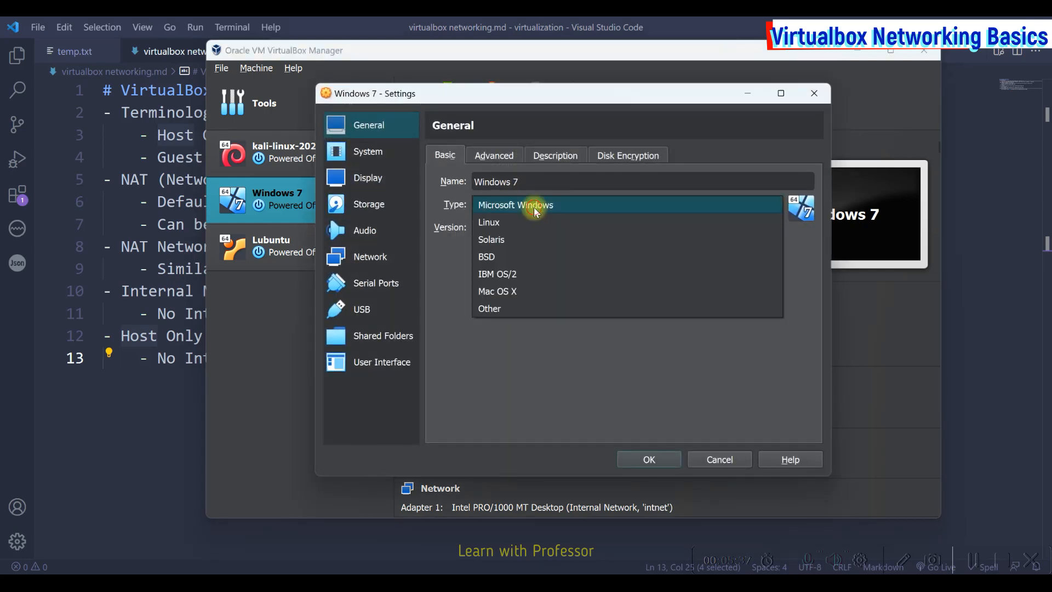
left_click(391, 262)
left_click(569, 206)
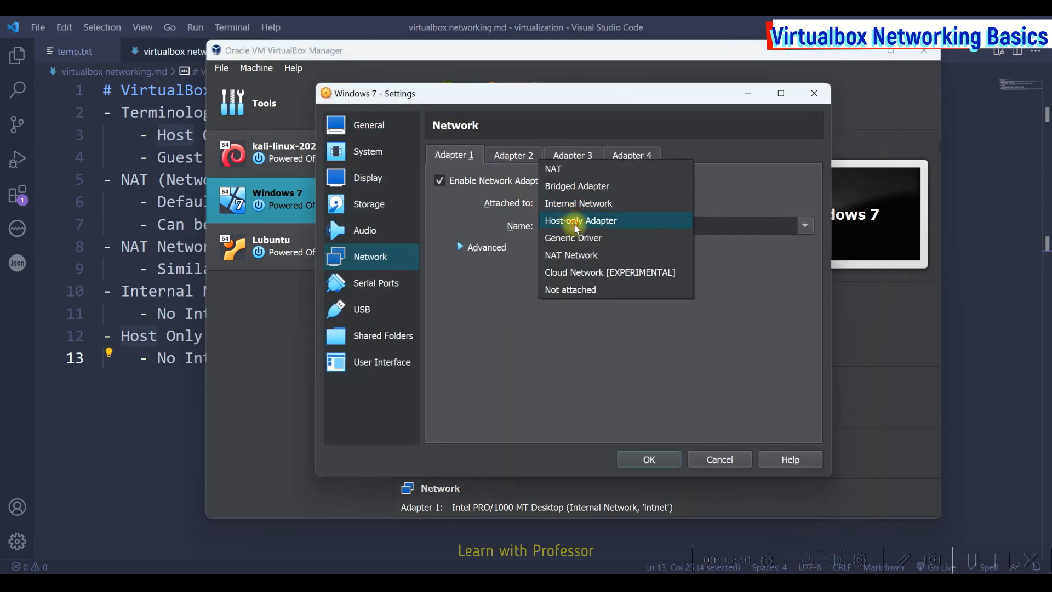
left_click(574, 221)
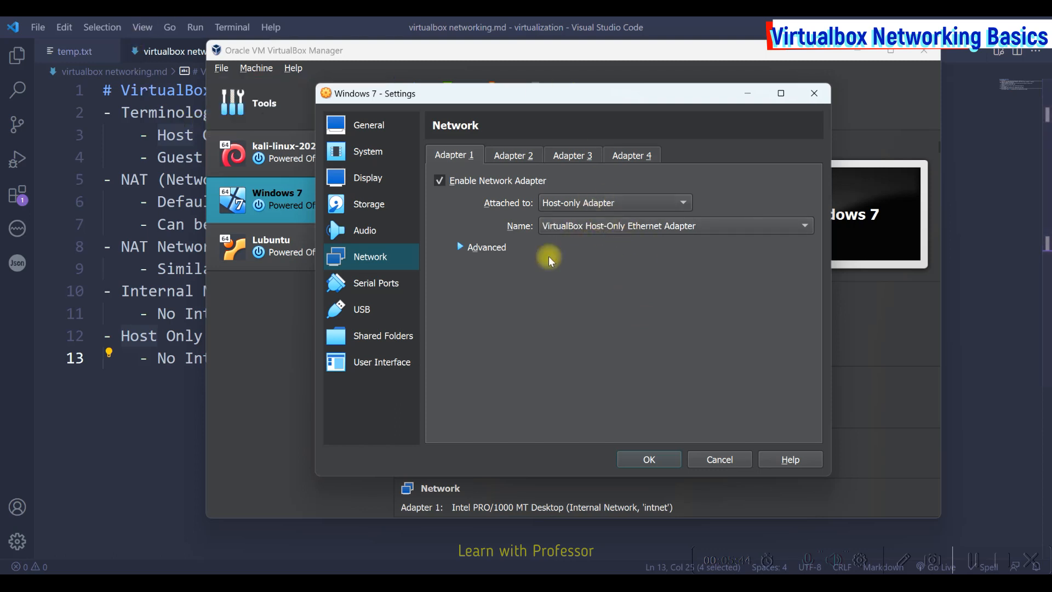
left_click(652, 460)
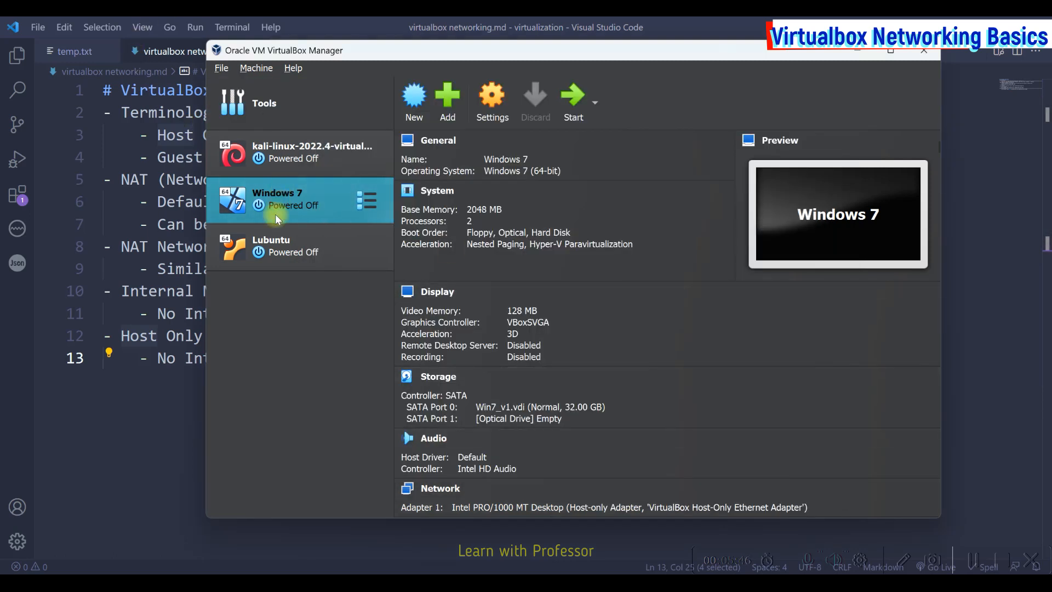
Step: Attach Adapter 1 of the Lubuntu virtual machine to the Host-only Adapter named VirtualBox Host-Only Ethernet Adapter and save the settings
left_click(276, 246)
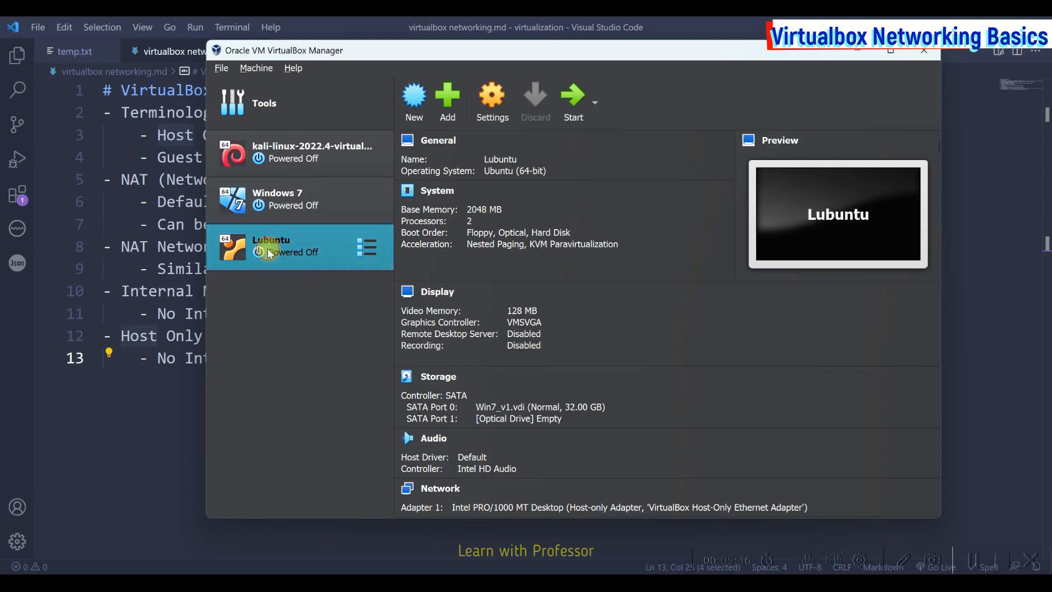
left_click(494, 149)
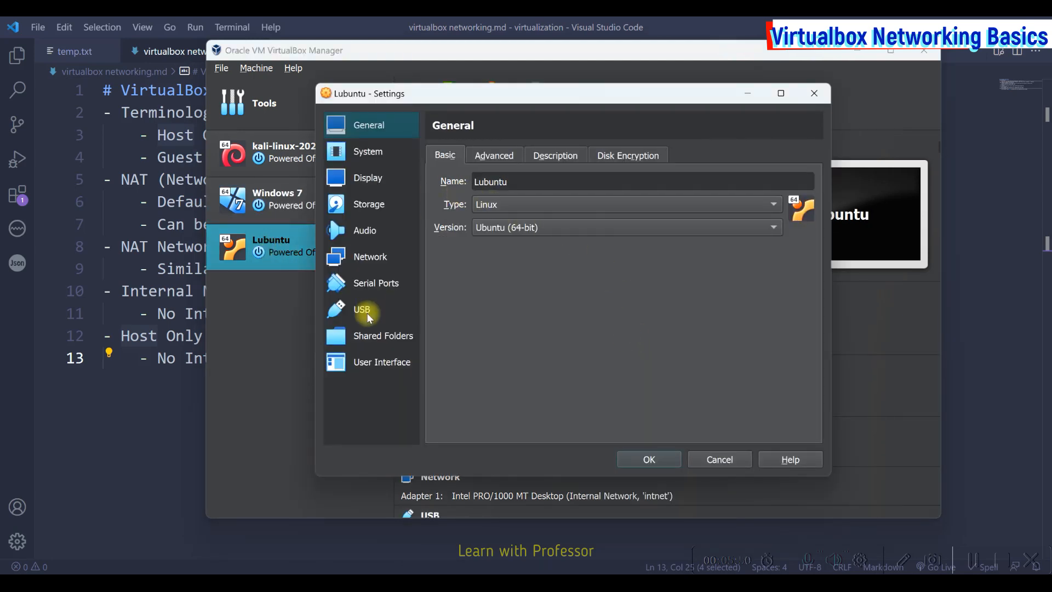
left_click(376, 261)
left_click(586, 204)
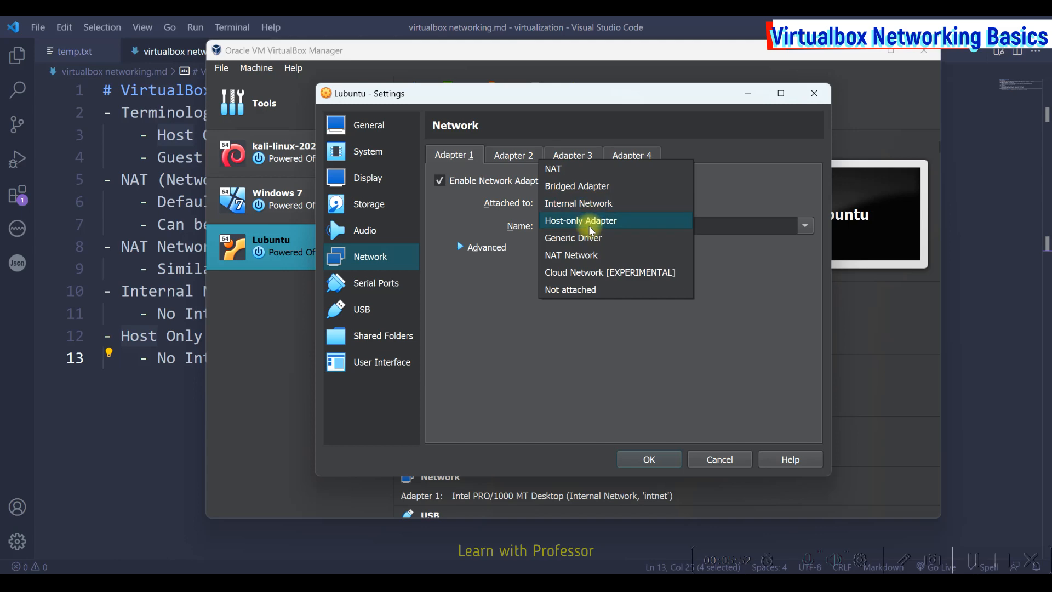
left_click(588, 225)
left_click(716, 232)
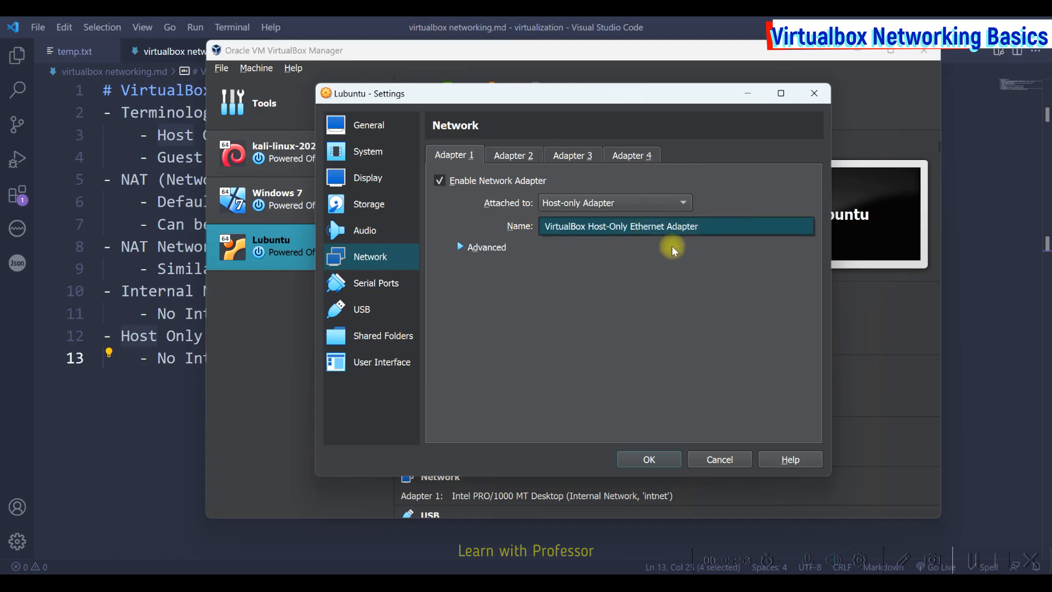
left_click(629, 258)
left_click(644, 461)
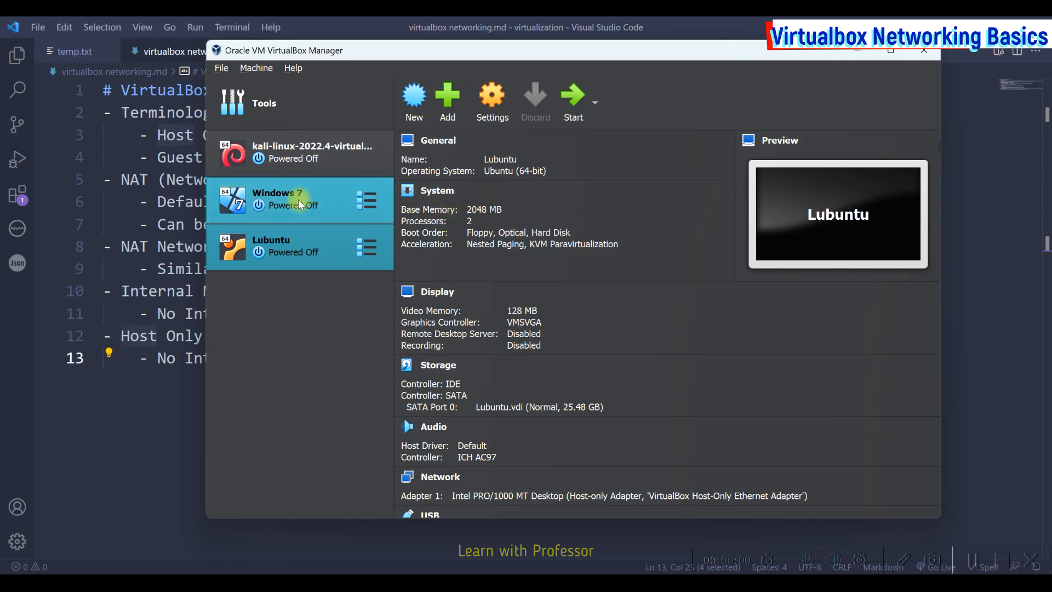
Step: Select the Windows 7 and Lubuntu virtual machines together and start both
left_click(321, 196)
left_click(353, 244, "ctrl")
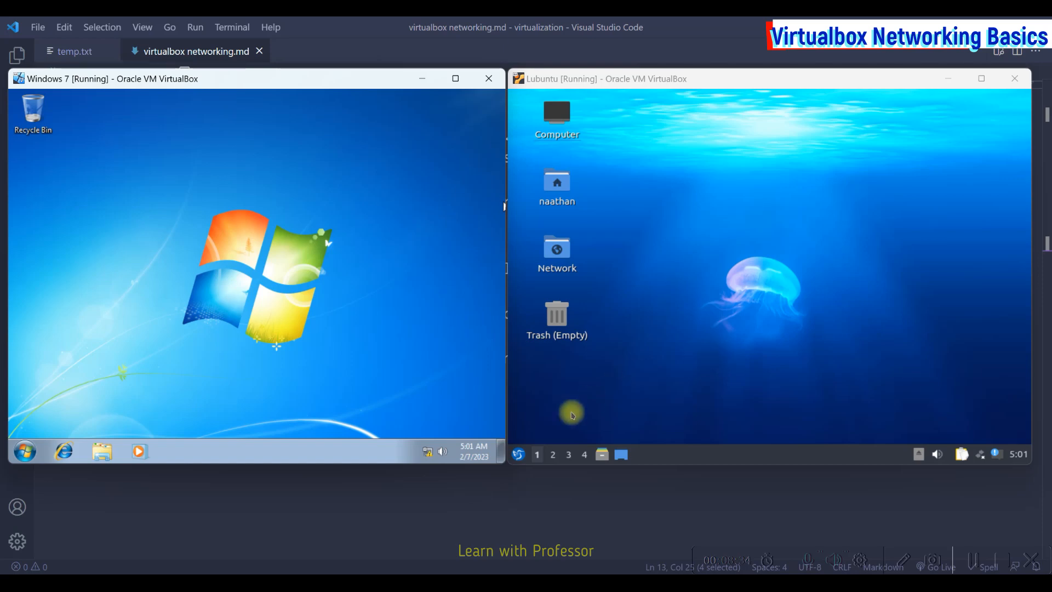
Step: Set the Windows 7 Local Area Connection's IPv4 properties to obtain an IP address automatically and save them
right_click(428, 453)
left_click(426, 448)
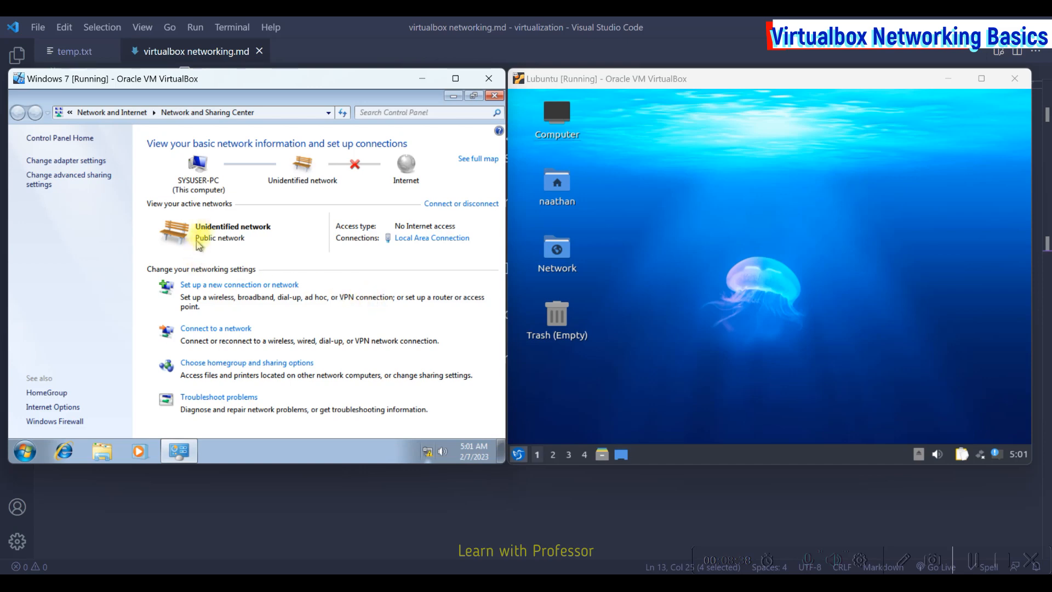
left_click(85, 163)
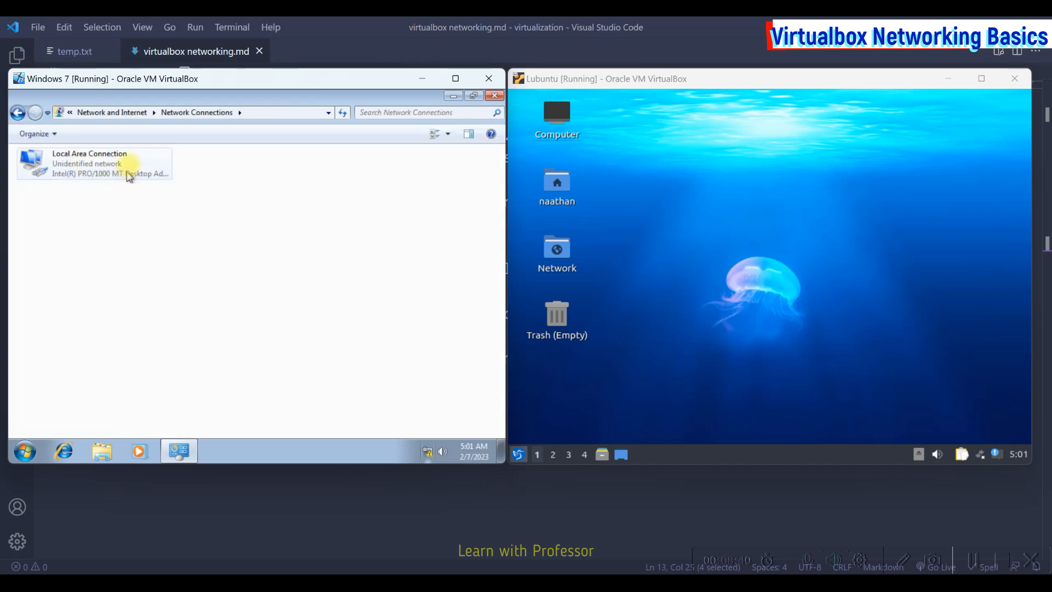
right_click(131, 163)
right_click(91, 169)
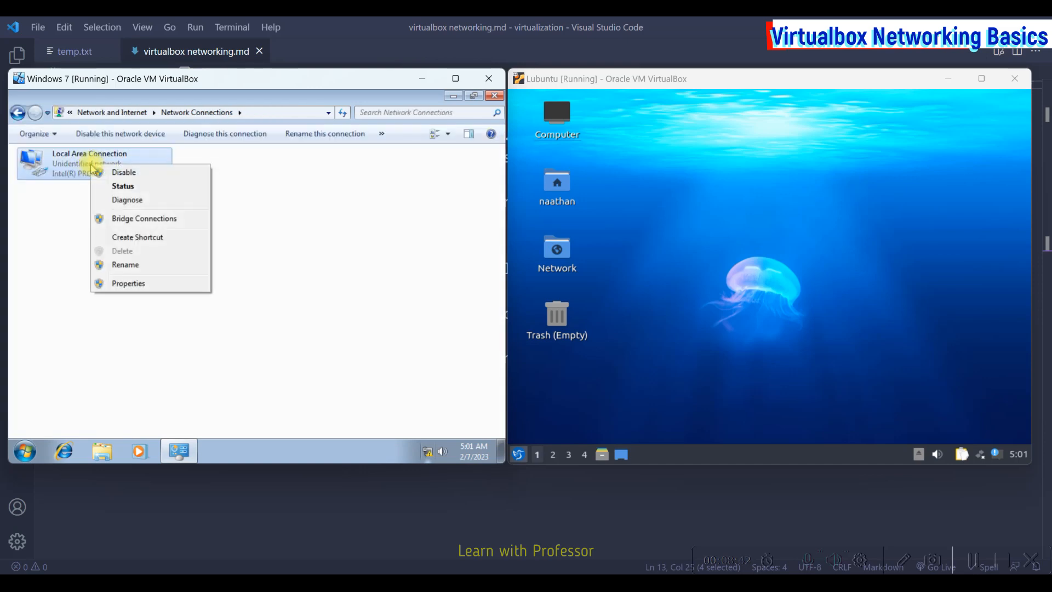
left_click(128, 284)
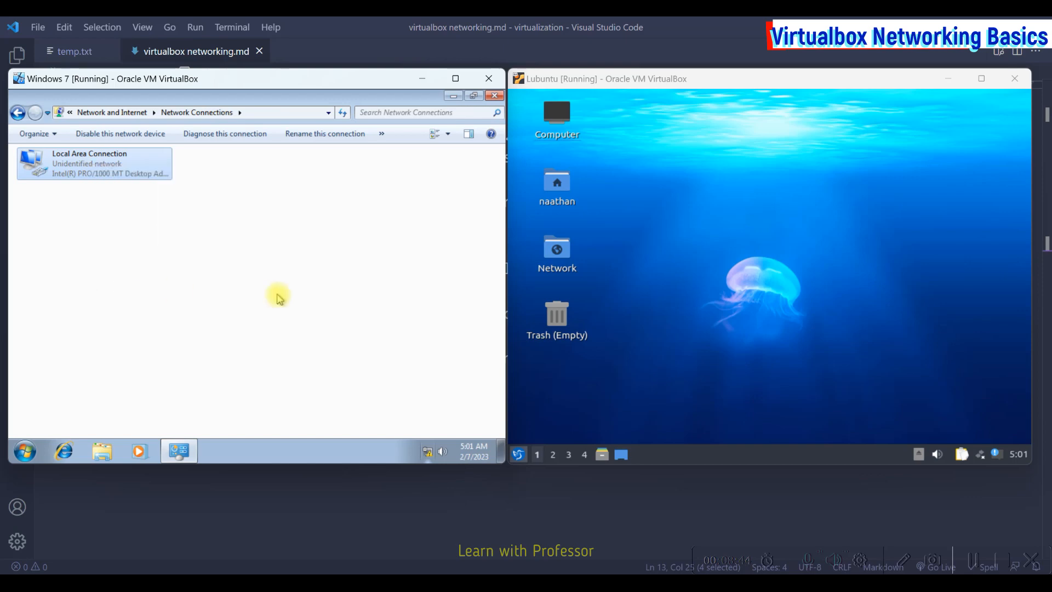
double_click(164, 287)
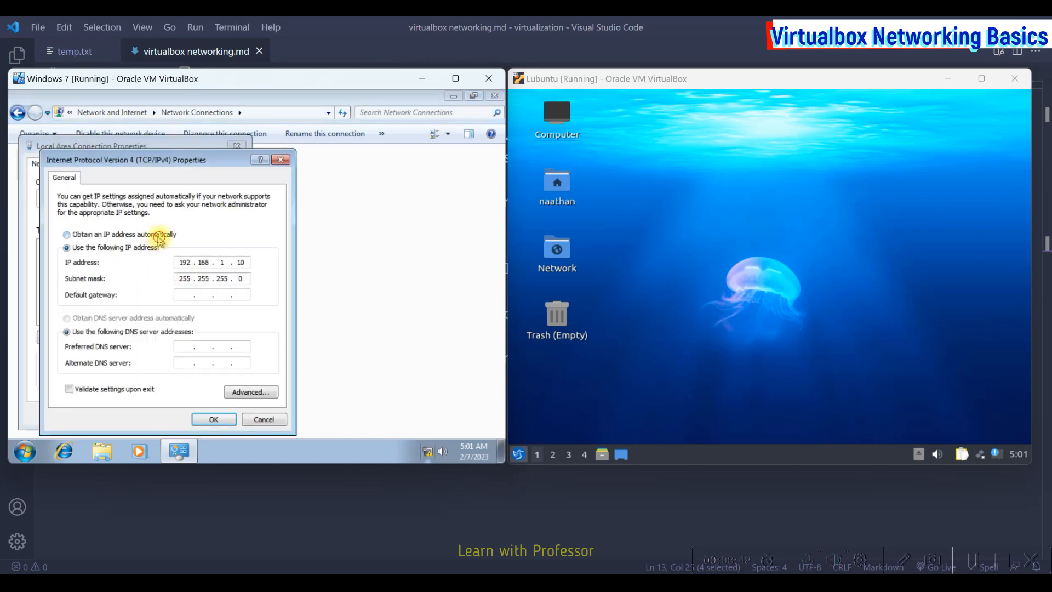
left_click(150, 234)
left_click(211, 421)
left_click(174, 414)
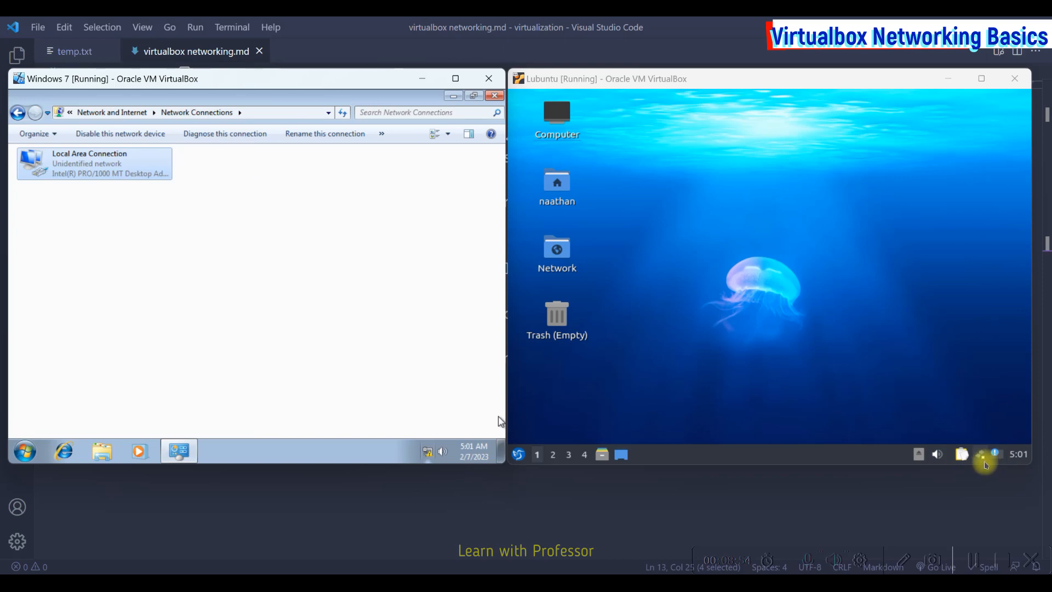
Step: Edit Lubuntu's Wired connection 1 and set its IPv4 method to Automatic (DHCP)
right_click(979, 454)
left_click(963, 400)
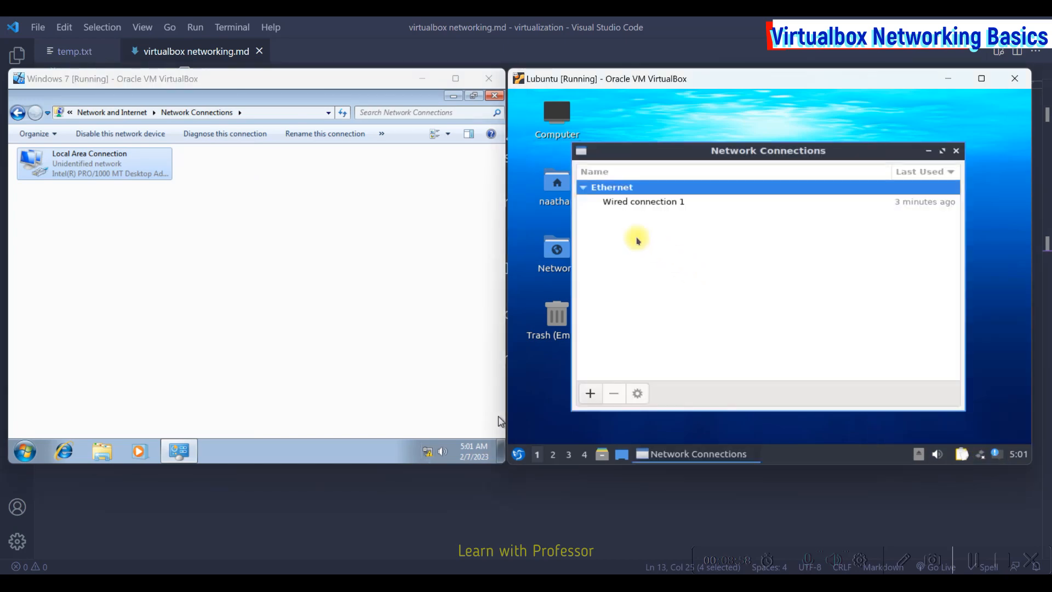
left_click(655, 202)
double_click(655, 202)
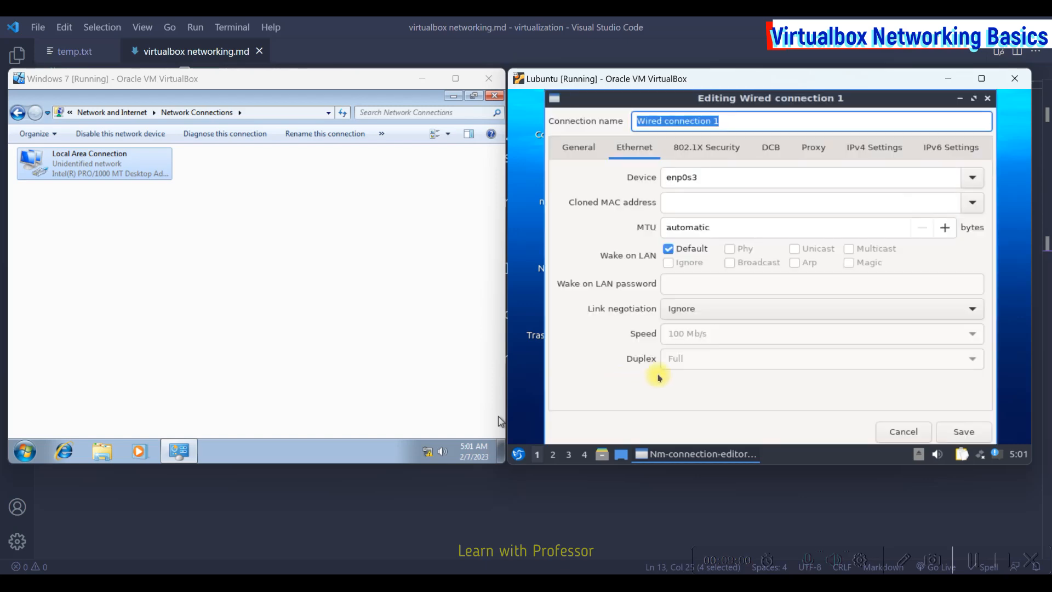
left_click(888, 153)
left_click(693, 178)
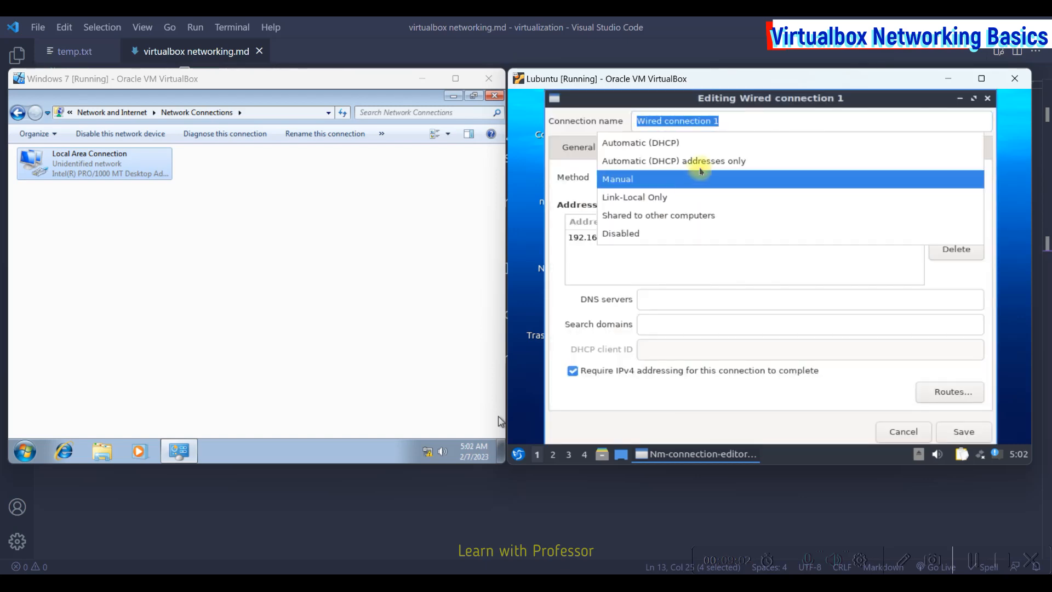
left_click(706, 142)
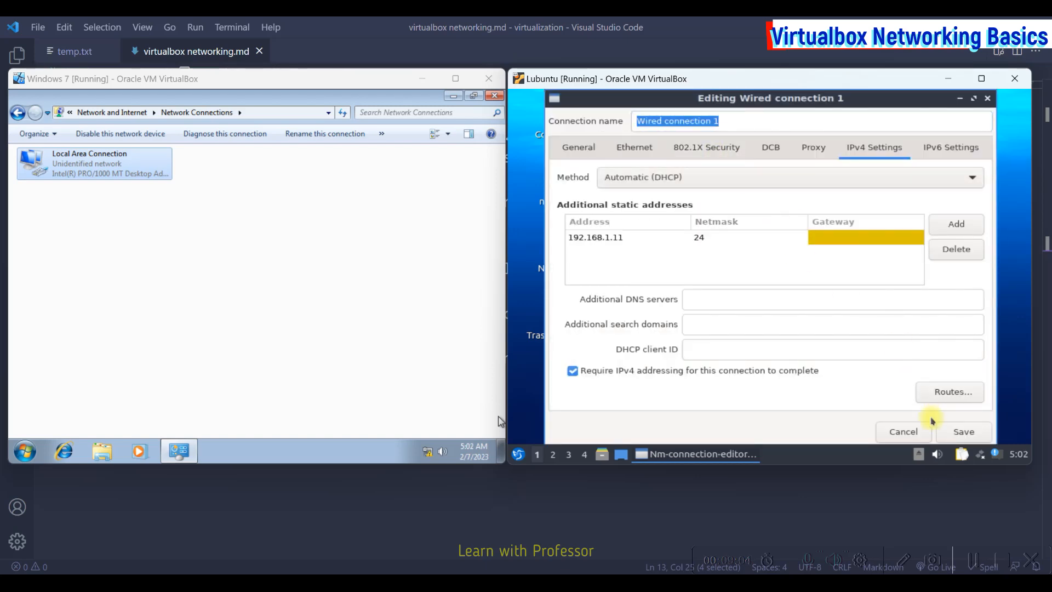
Step: Delete the static address 192.168.1.11 from Wired connection 1, save the connection and close Network Connections
left_click(616, 238)
left_click(950, 249)
left_click(963, 431)
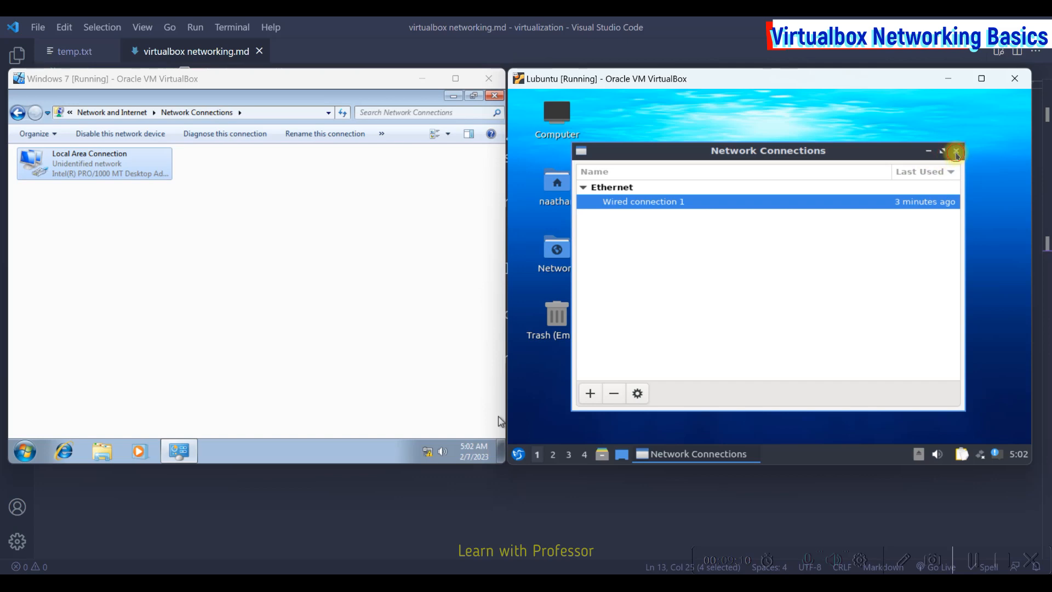
left_click(956, 150)
Step: In a Lubuntu terminal, run sudo systemctl restart NetworkManager, enter the sudo password, and dismiss the connection notifications
left_click(521, 455)
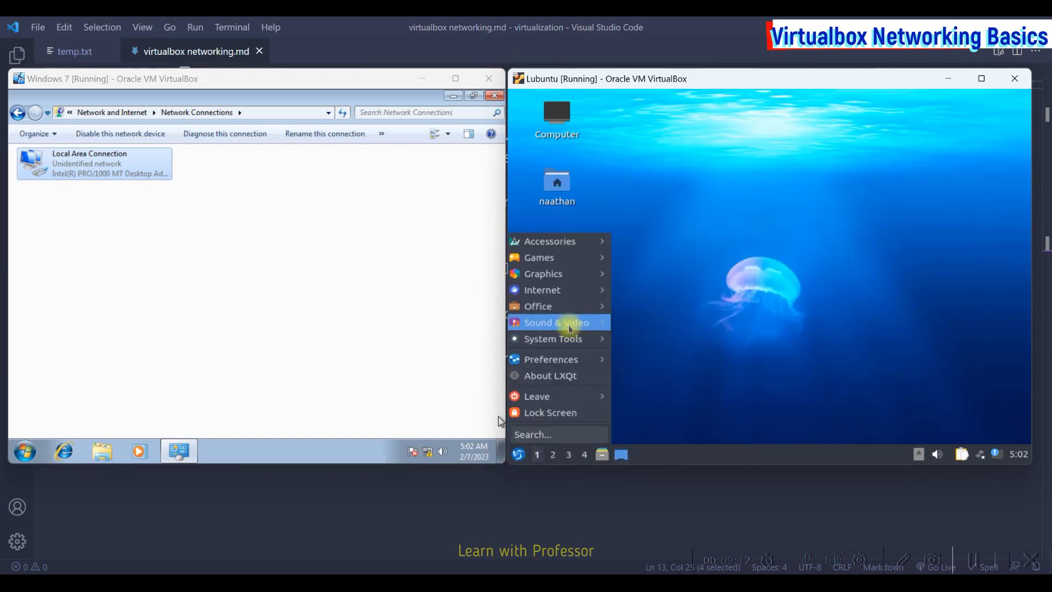
mouse_move(570, 340)
left_click(660, 386)
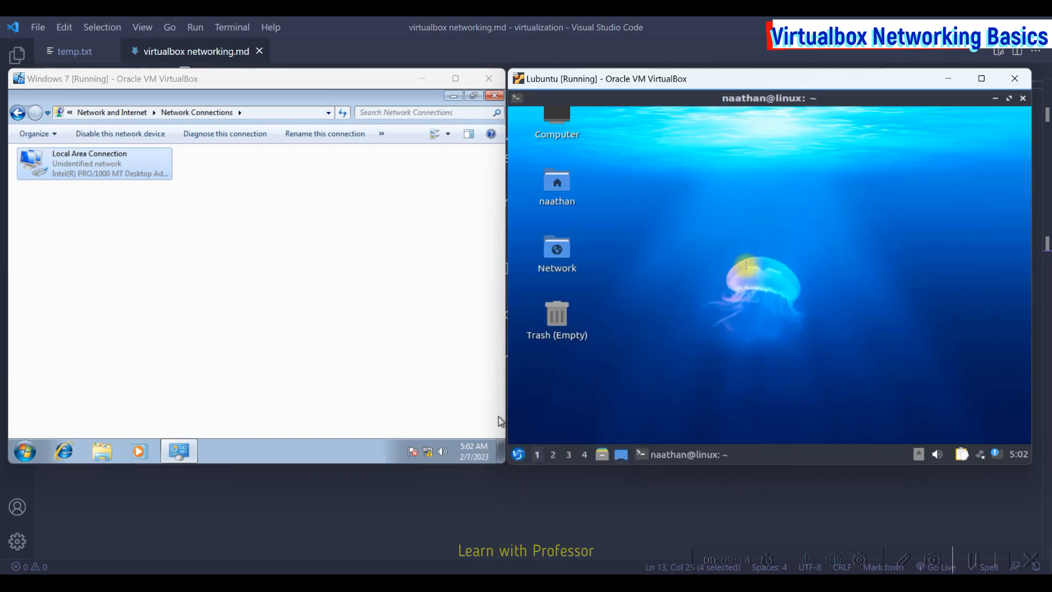
key("Up")
key("Up")
key("Up")
key("Up")
key("Down")
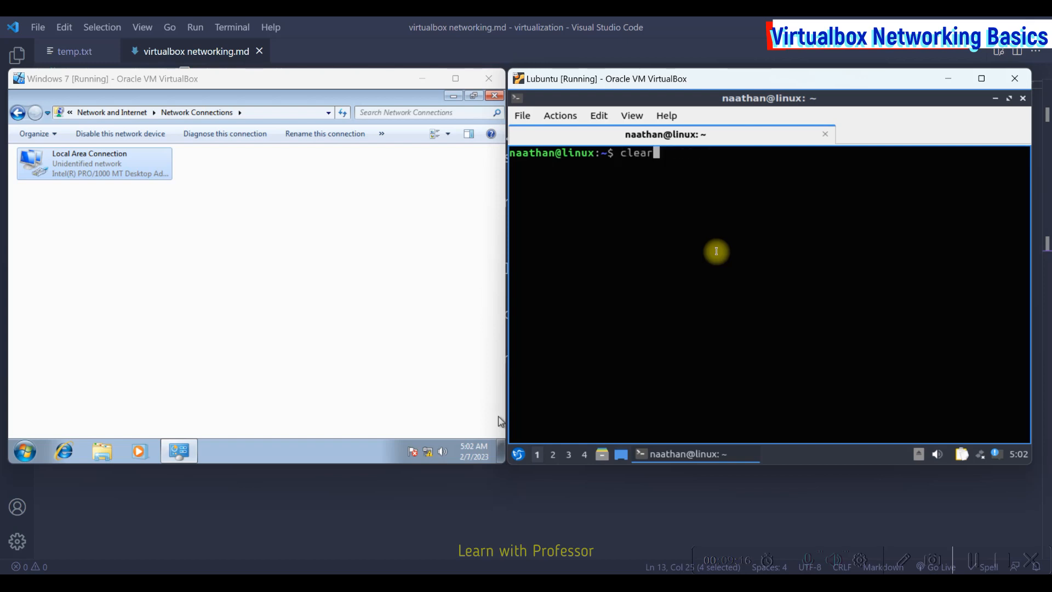
key("Up")
key("Return")
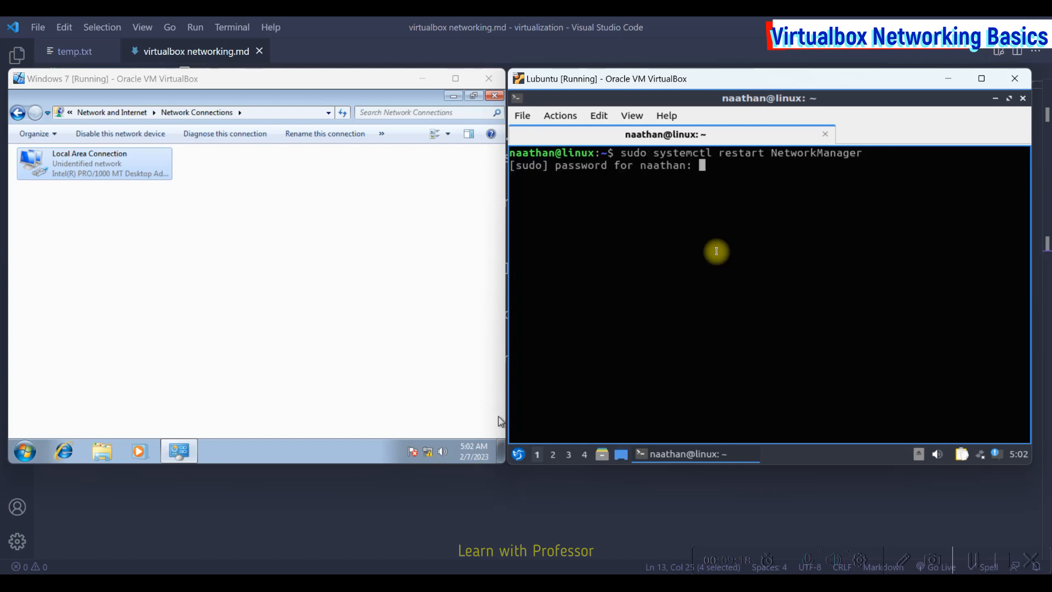
key("Return")
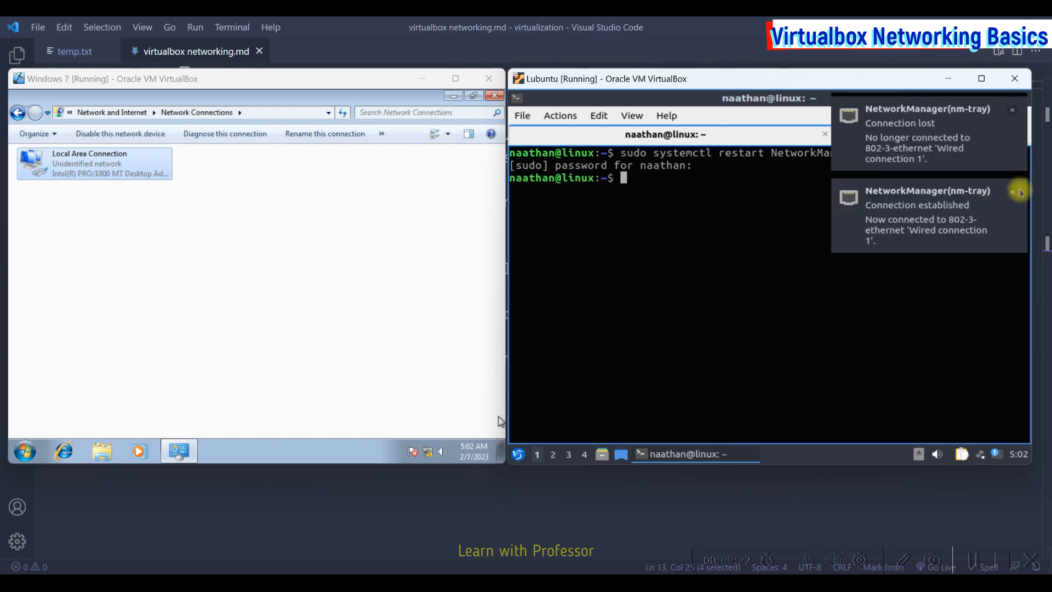
left_click(1020, 192)
left_click(1012, 109)
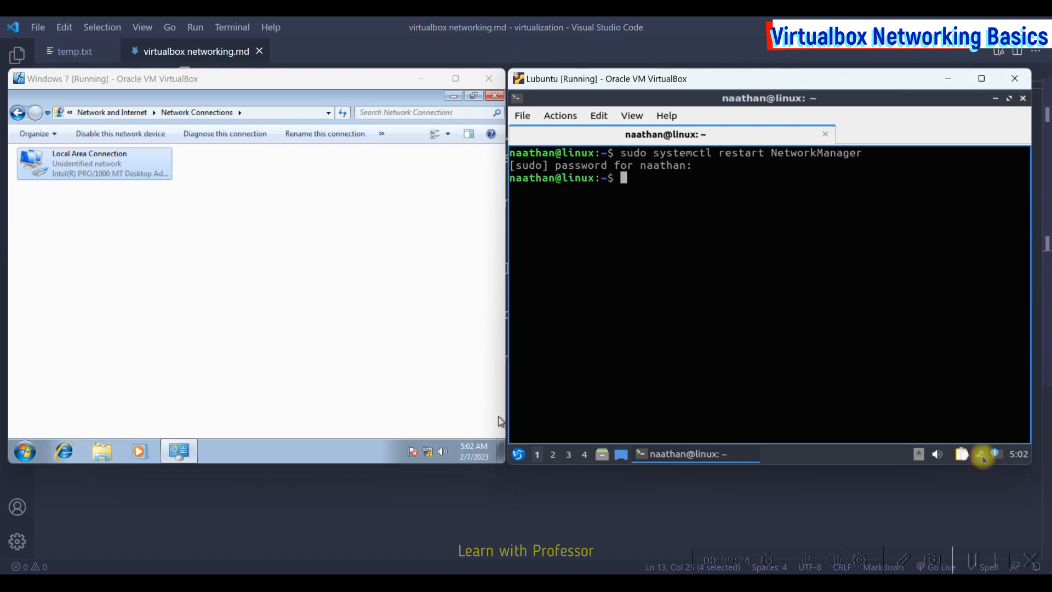
Step: Disconnect Wired connection 1 in Lubuntu and reconnect it
left_click(983, 459)
left_click(985, 392)
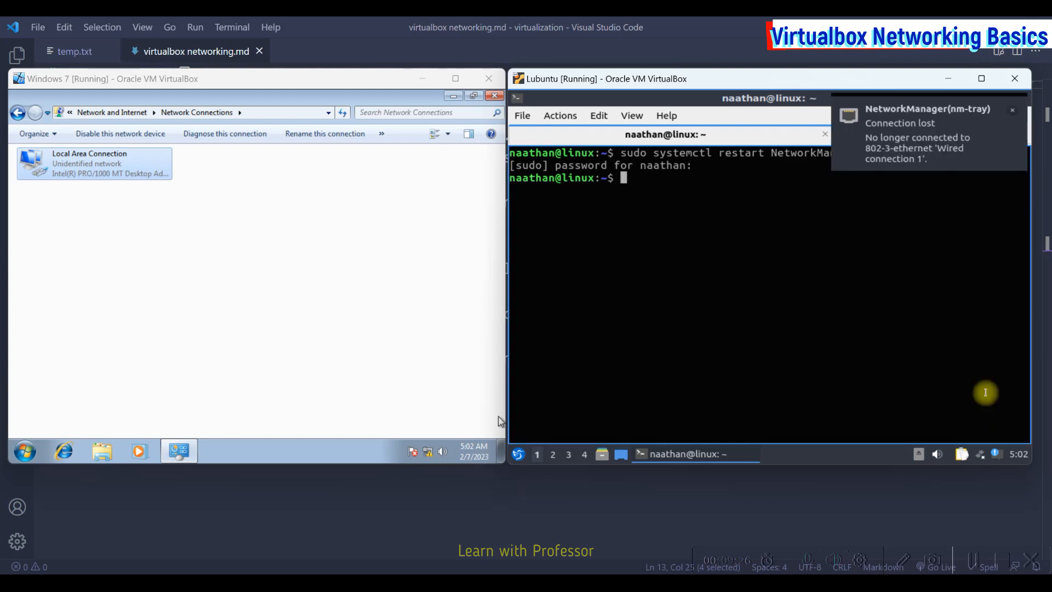
left_click(1012, 110)
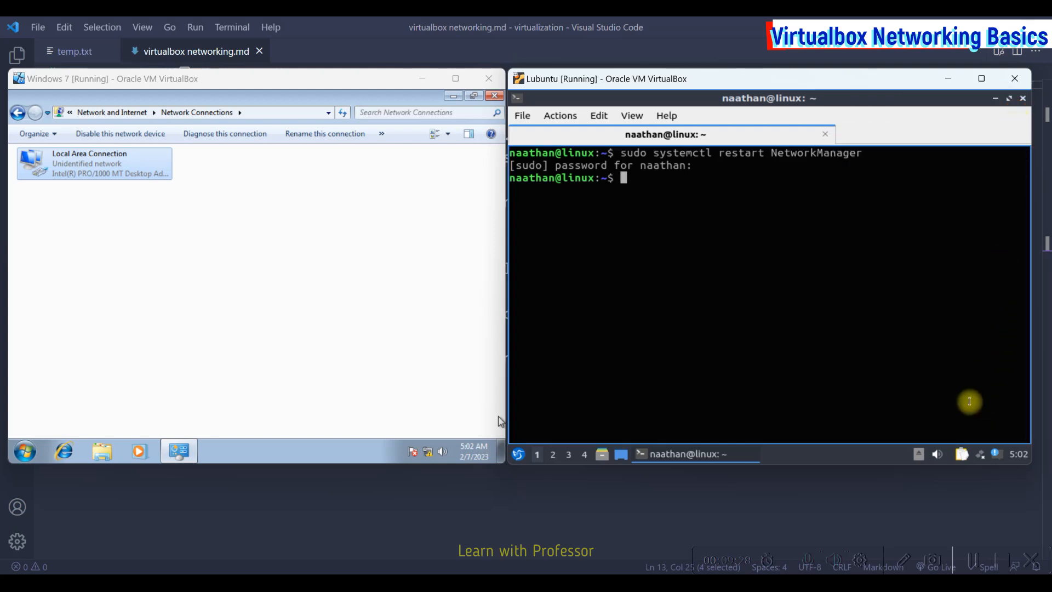
left_click(981, 453)
left_click(986, 436)
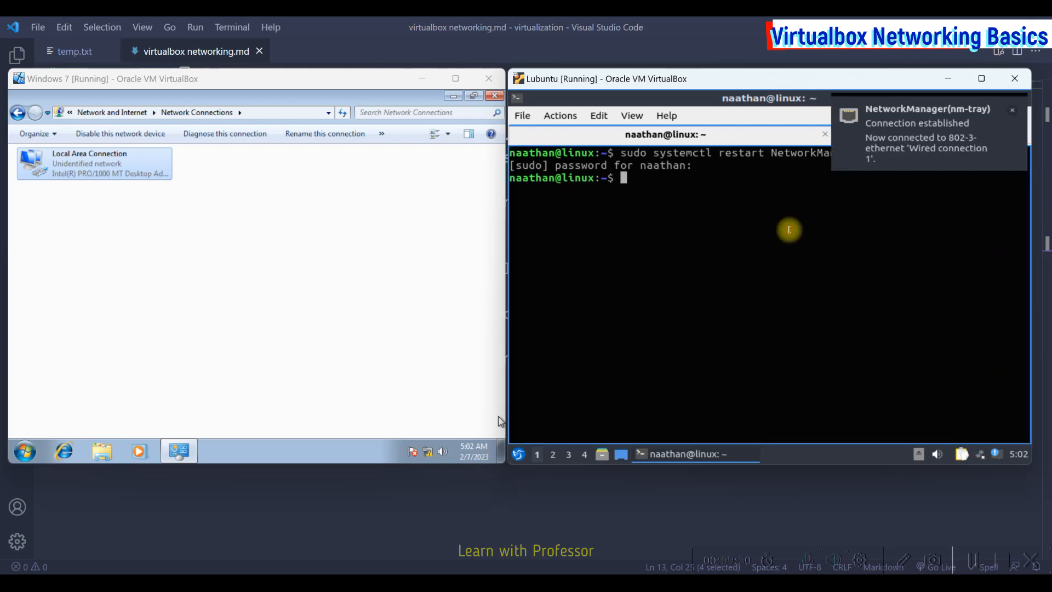
Step: Run ifconfig in the Lubuntu terminal to check the IP address of enp0s3
key("Up")
key("Up")
key("Up")
key("Up")
key("Return")
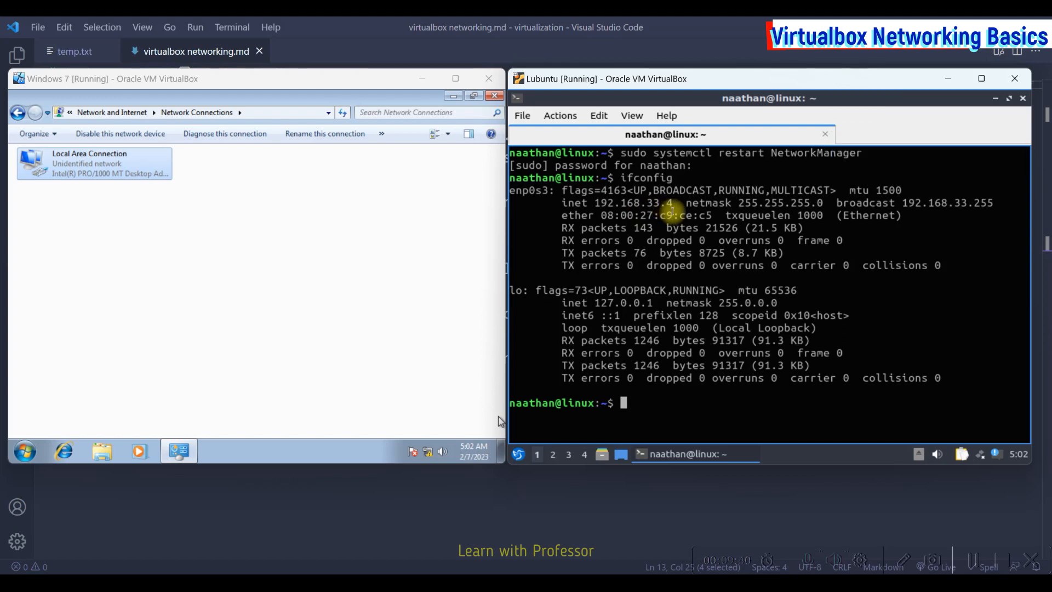
Step: Disable and re-enable the Local Area Connection in Windows 7, and close the Network Connections window
left_click(499, 97)
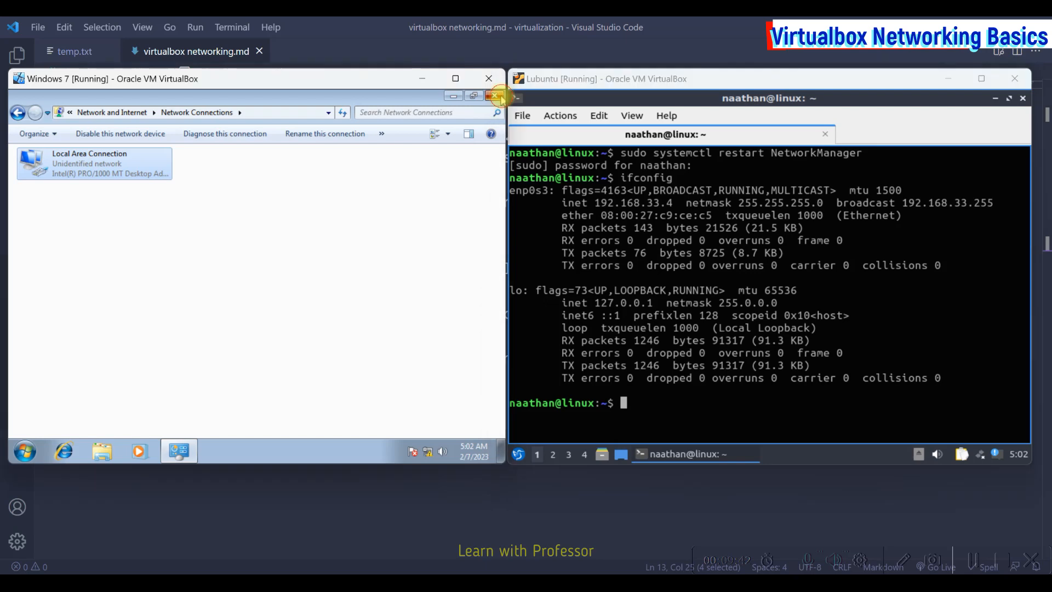
left_click(500, 97)
left_click(430, 453)
right_click(431, 456)
left_click(279, 222)
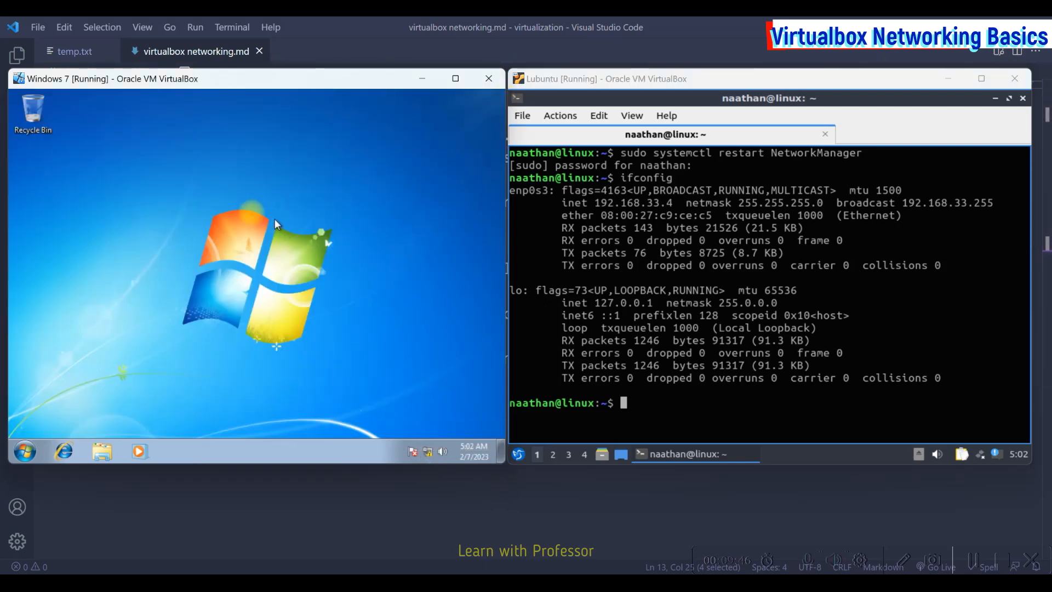
left_click(99, 164)
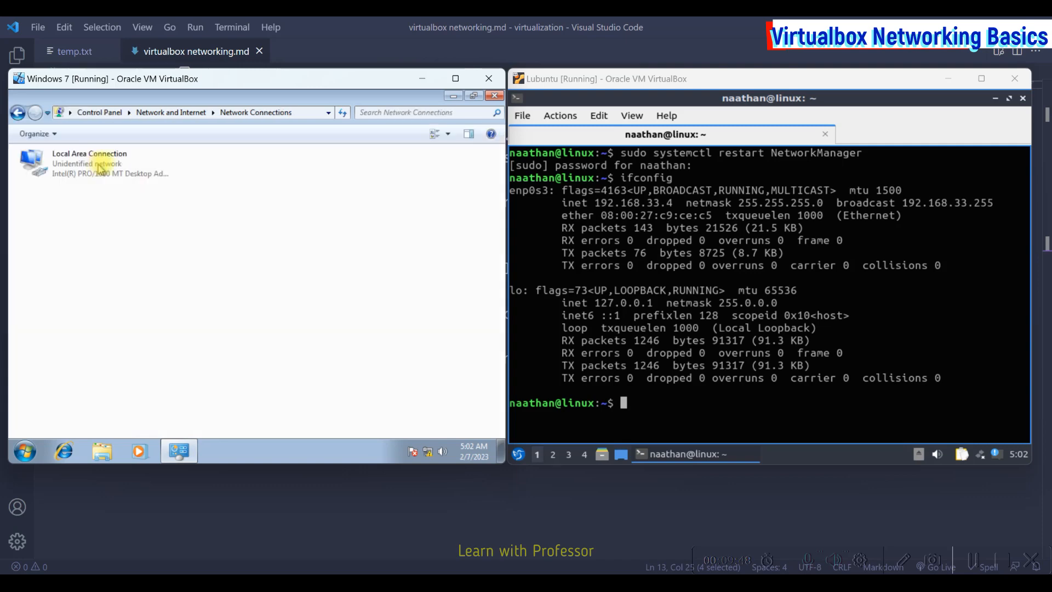
right_click(100, 164)
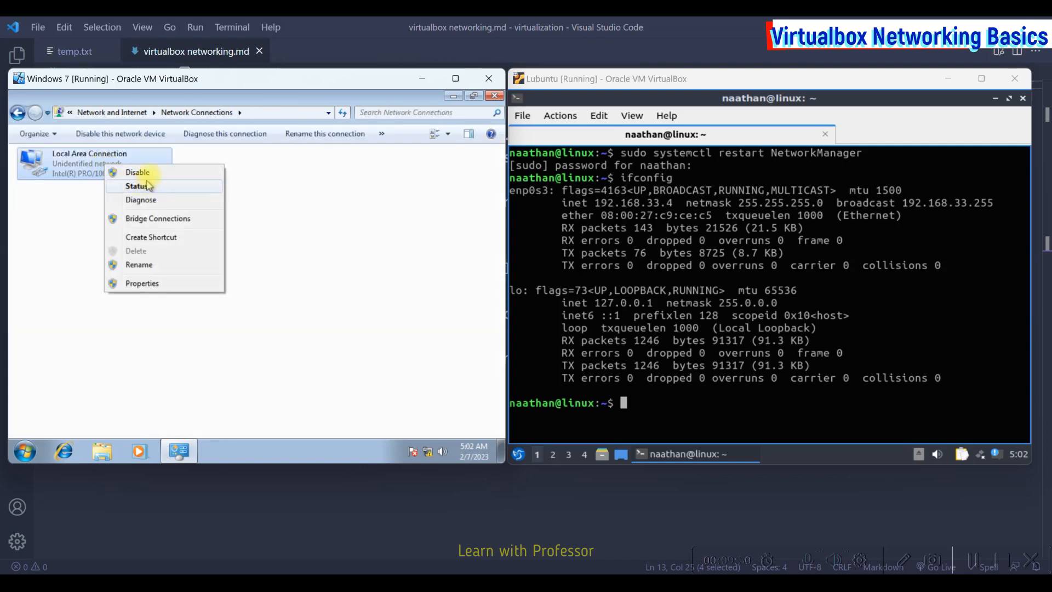
left_click(143, 186)
left_click(162, 218)
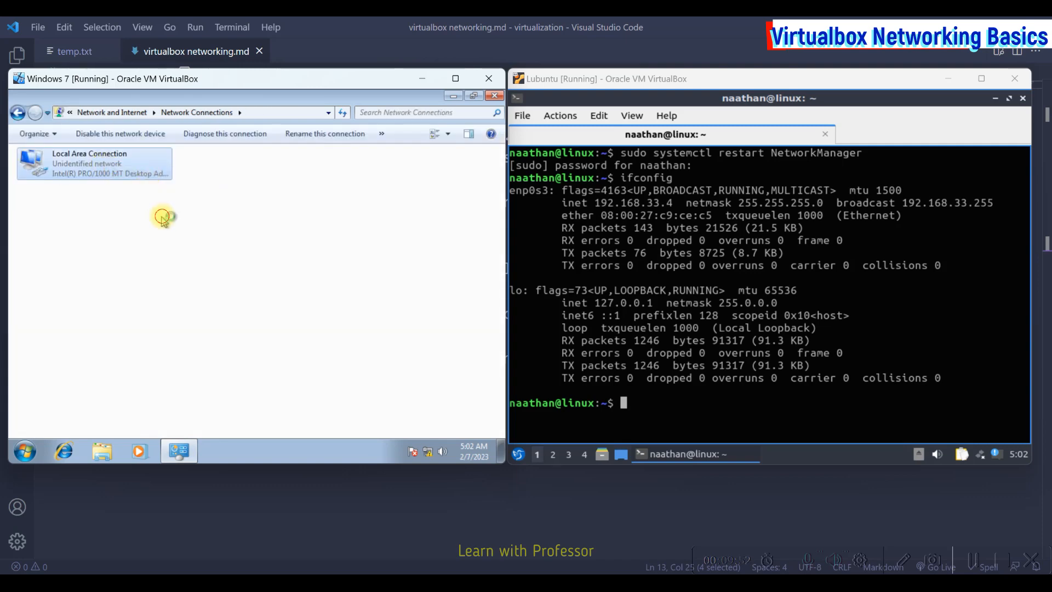
right_click(138, 178)
left_click(156, 181)
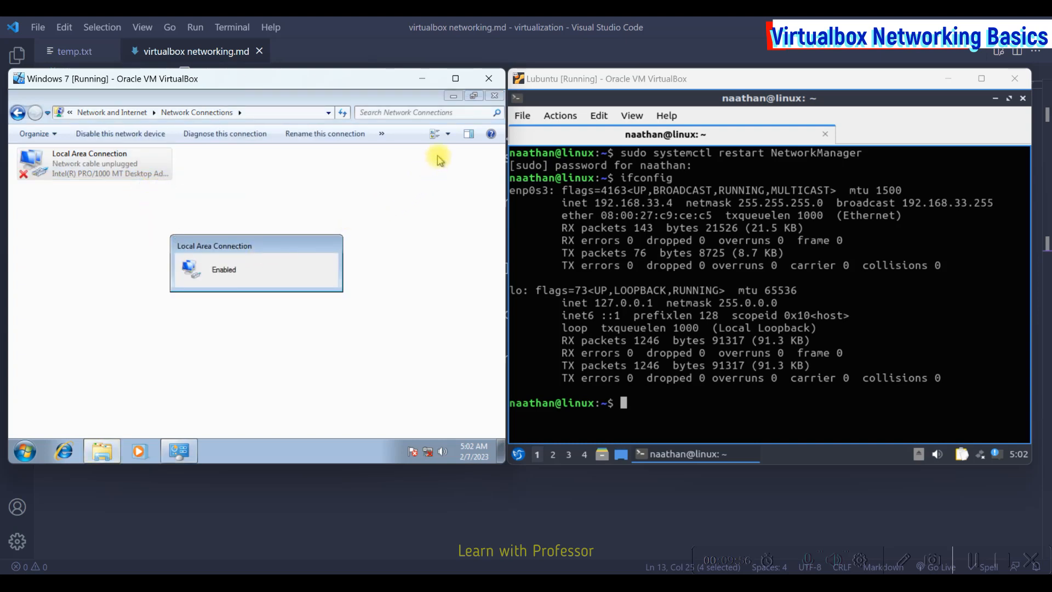
left_click(496, 96)
Step: Open a command prompt in Windows 7 and run ipconfig to check its IP address
left_click(26, 452)
type("cmd")
key("Return")
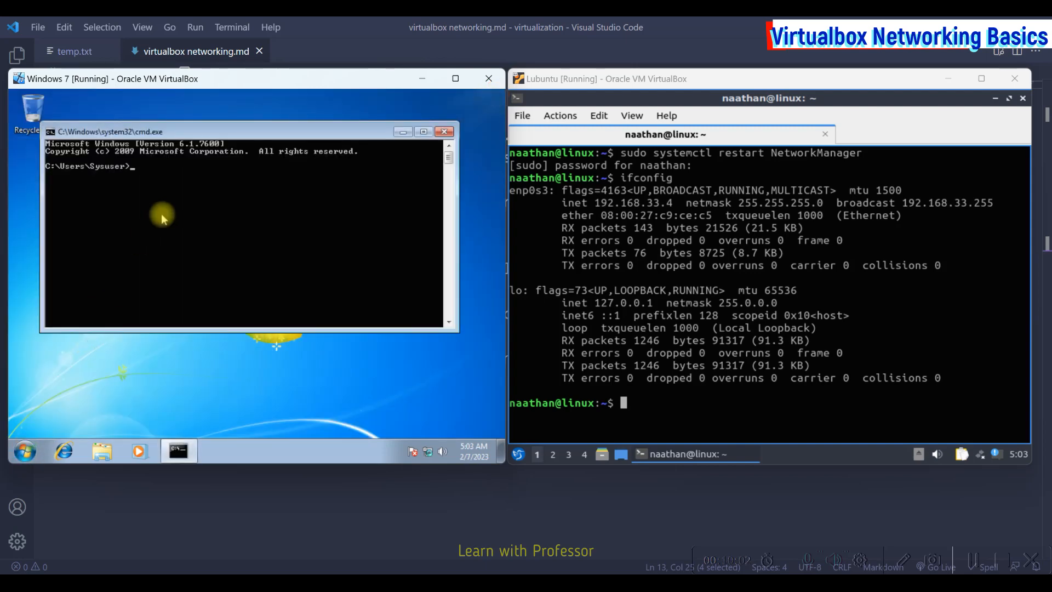
type("ipconfig")
key("Return")
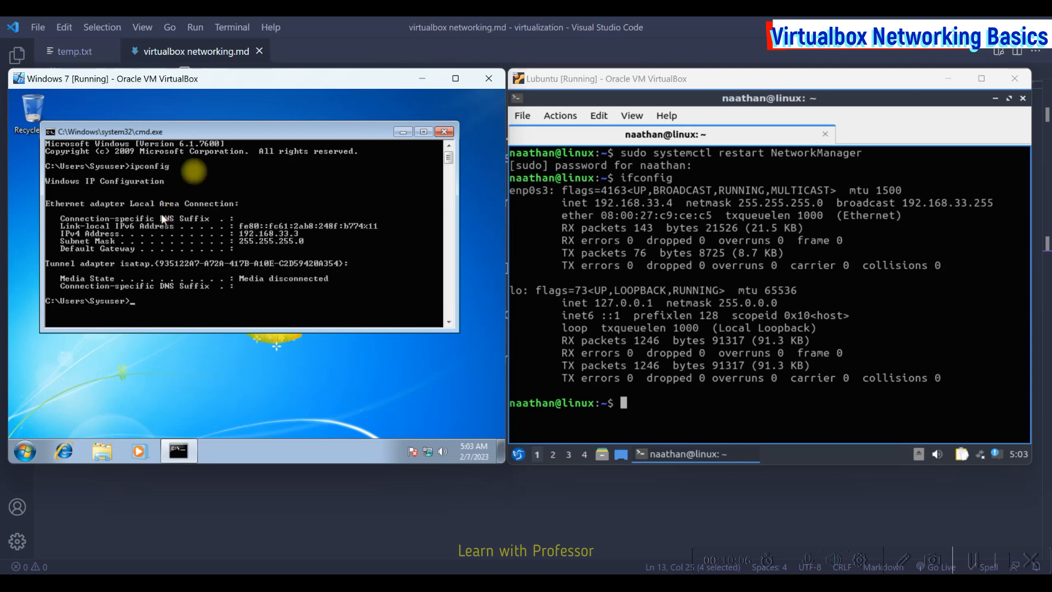
Step: Ping the Windows 7 machine at 192.168.33.3 from the Lubuntu terminal
left_click(700, 412)
type("ping 192.168.")
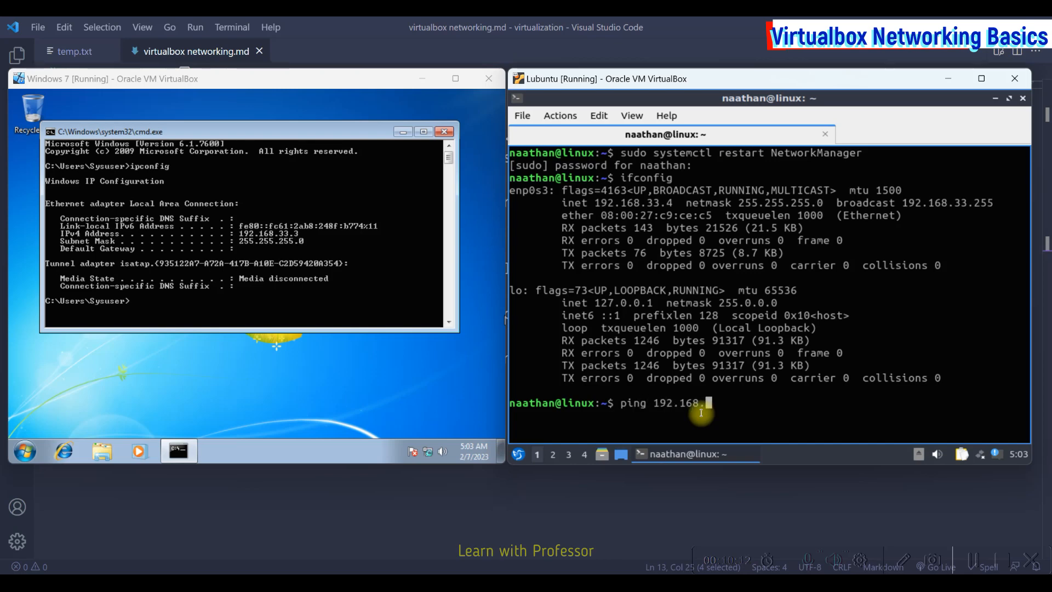
type("33.3")
key("Return")
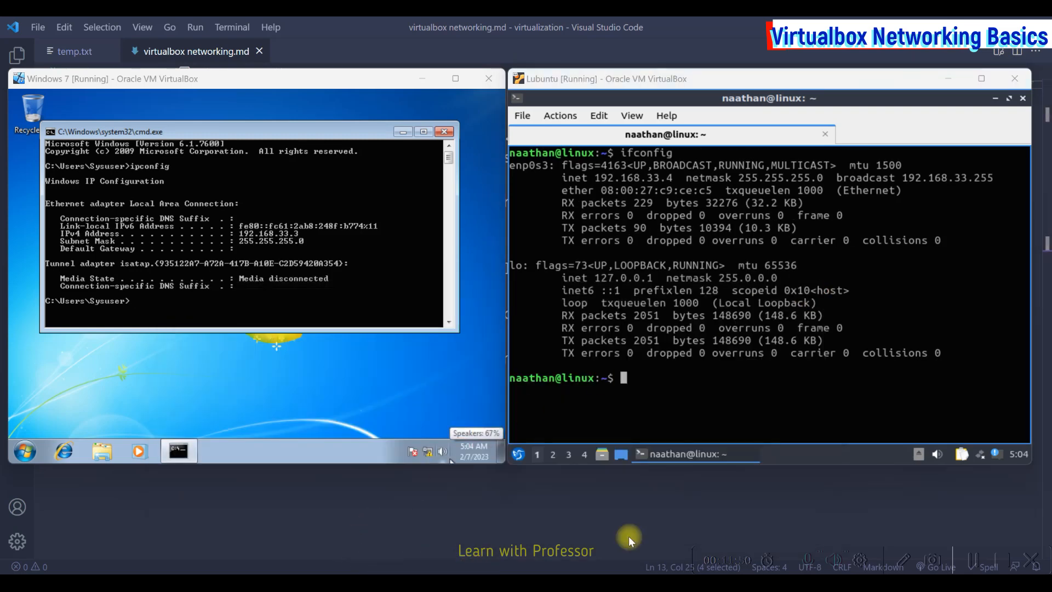
Step: Open Windows PowerShell on the host, shrink and move its window over the Windows 7 guest's lower part, and run ipconfig
key("super+x")
key("i")
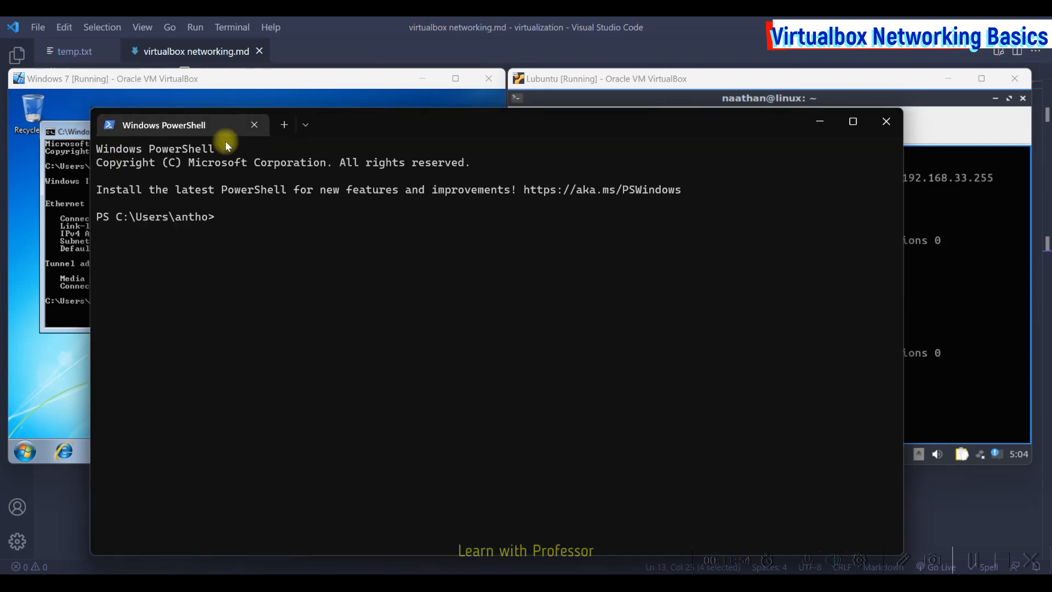
left_click_drag(903, 114, 748, 113)
left_click_drag(90, 554, 253, 415)
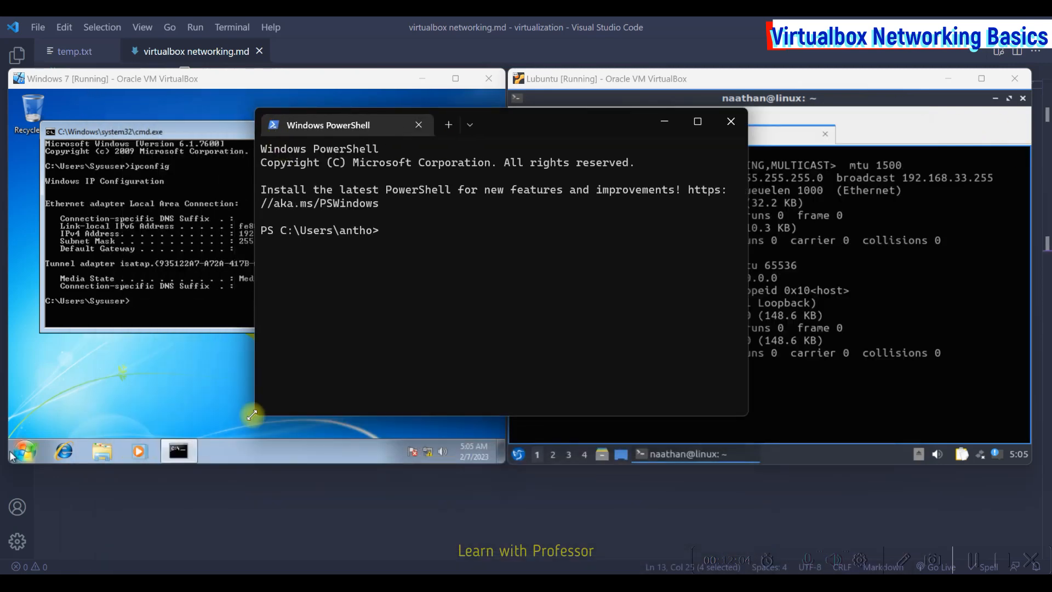
left_click_drag(534, 111, 311, 311)
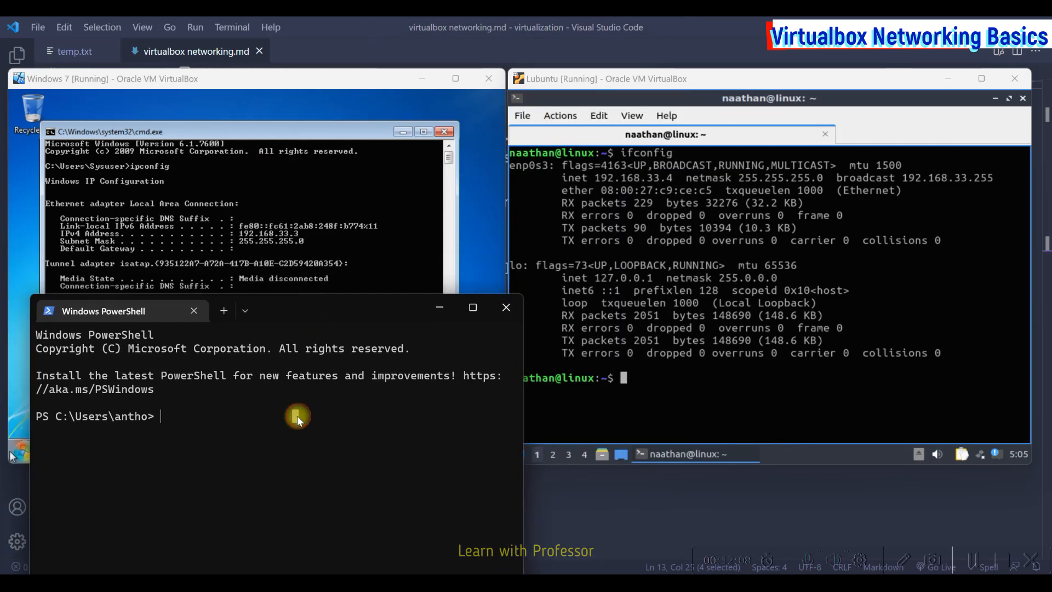
type("ipconfig")
key("Return")
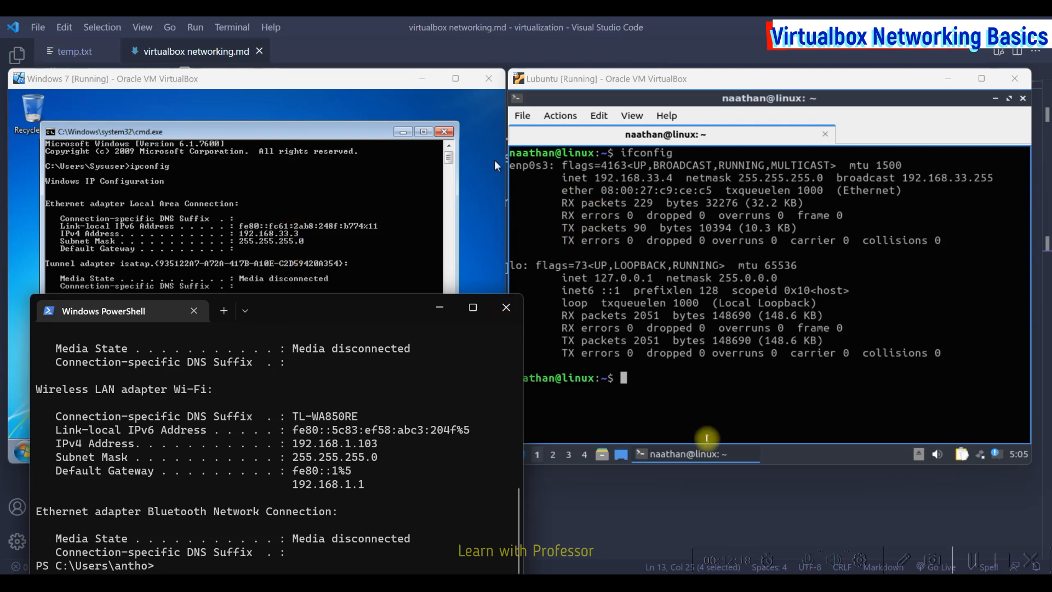
Step: Clear the host's PowerShell output, ping the Lubuntu machine at 192.168.33.4, and stop the ping after a few replies
type("clea")
type("r")
key("Return")
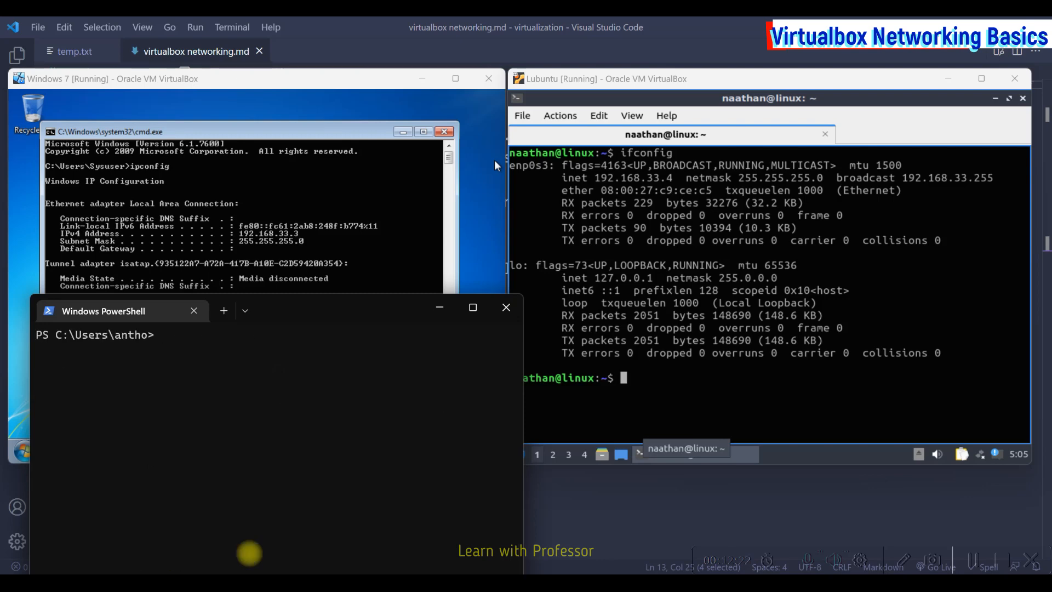
type("ping 192.168.")
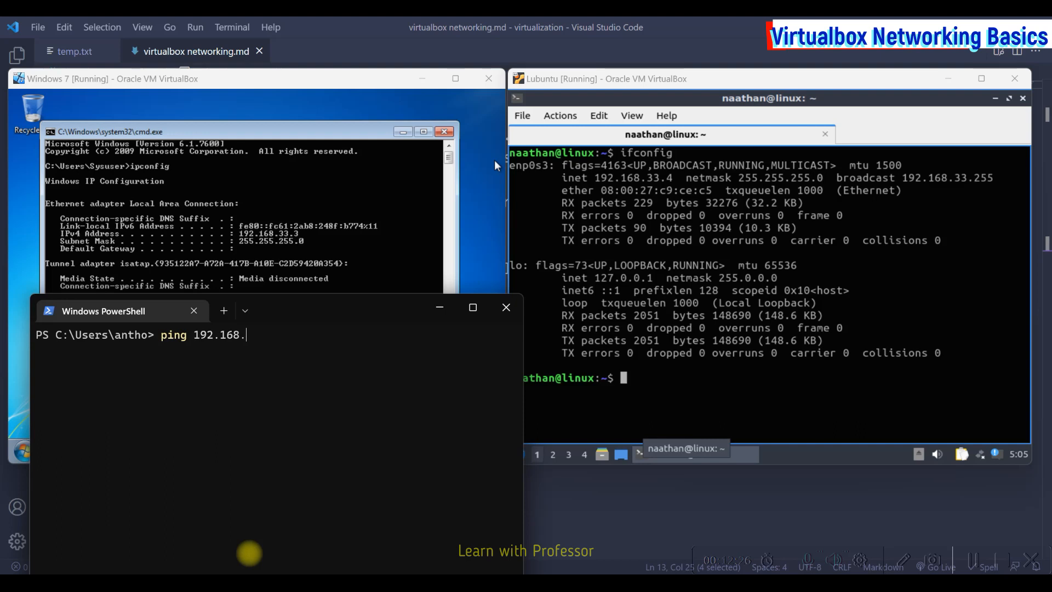
type("33.4")
key("Return")
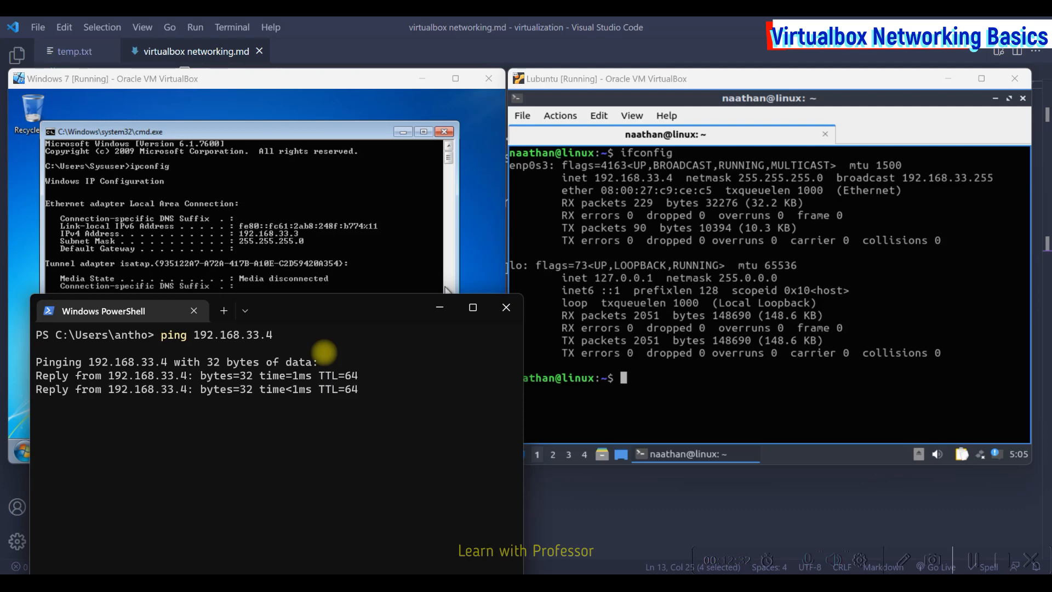
key("ctrl+c")
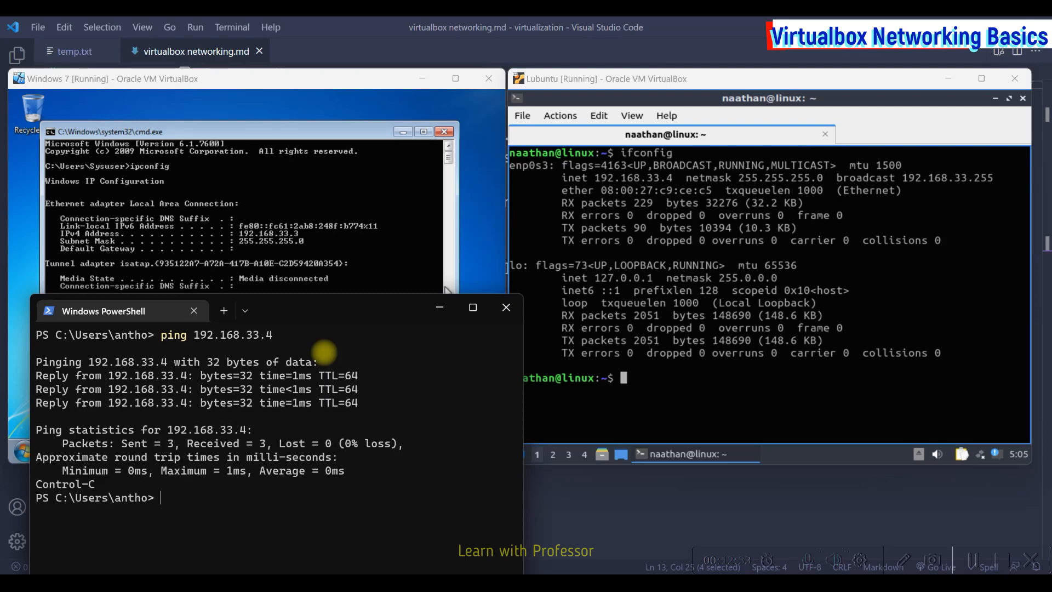
Step: Ping the Windows 7 machine at 192.168.33.3 from the host's PowerShell
left_click(360, 259)
left_click(296, 513)
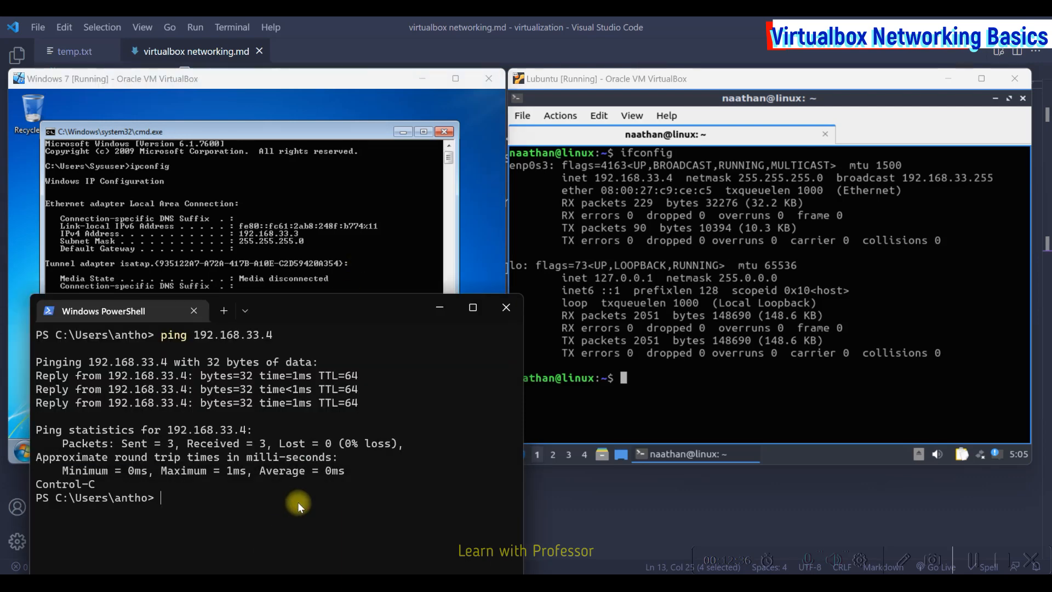
key("Up")
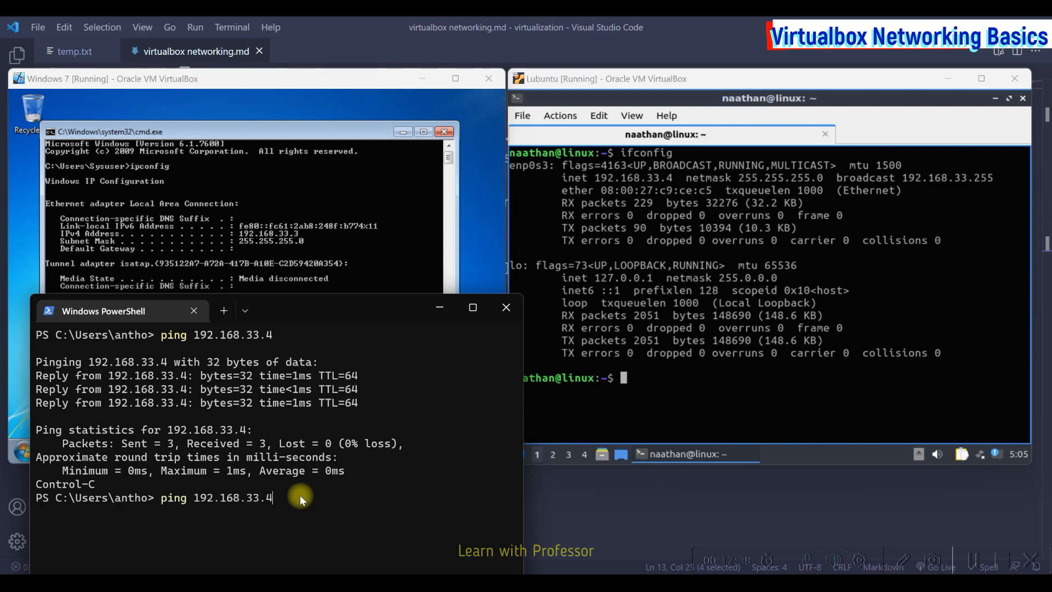
type("3")
key("Return")
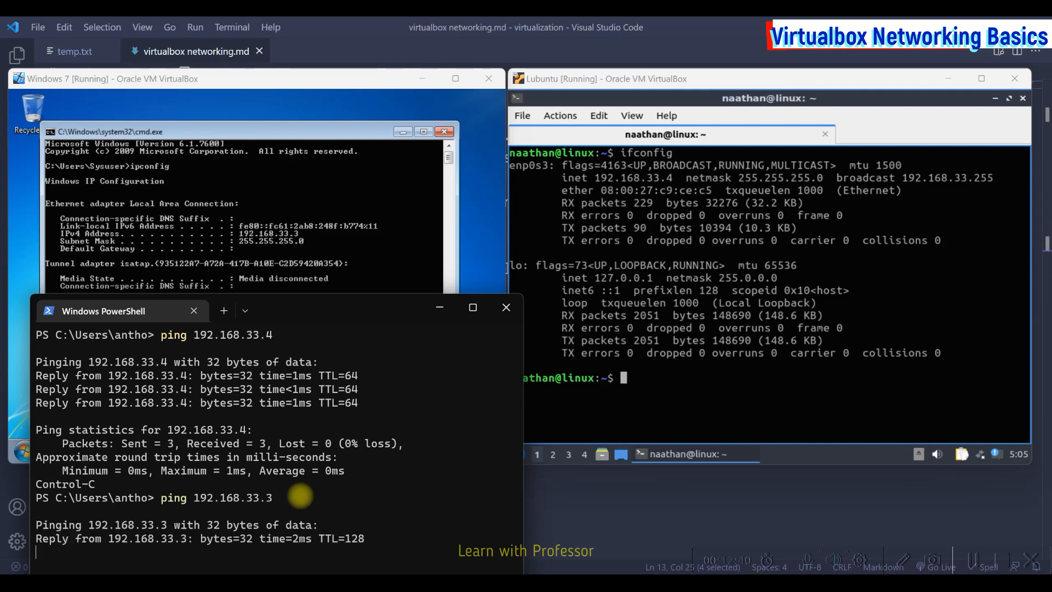